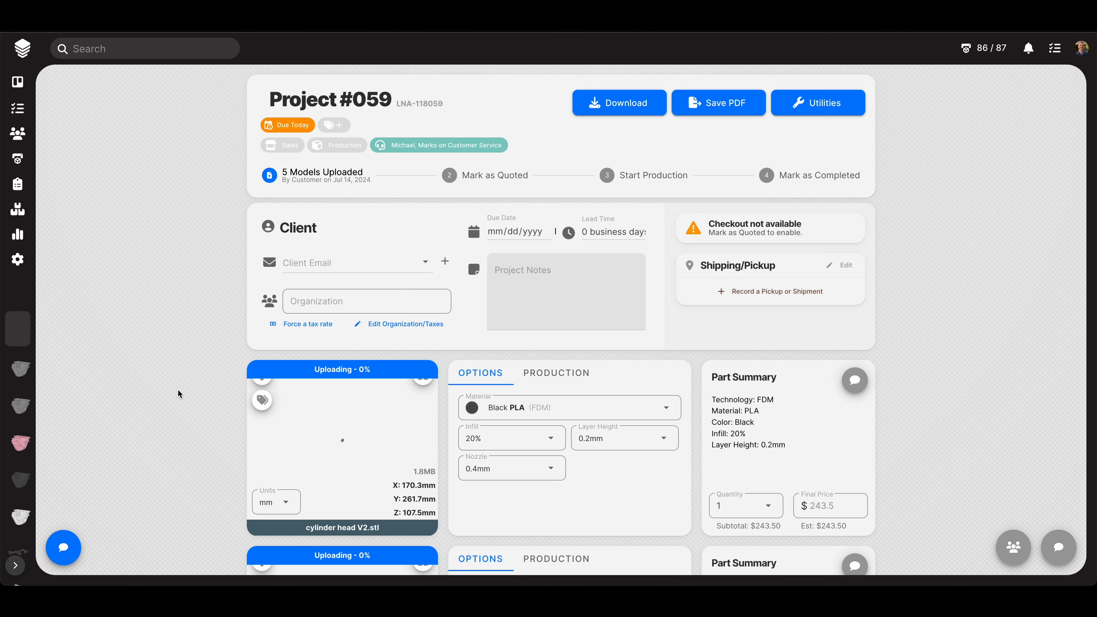
- Scroll Project #059 down to the cylinder head and crankshaft part cards
{"action": "scroll", "coordinate": [178, 388], "scroll_direction": "down", "scroll_amount": 6}
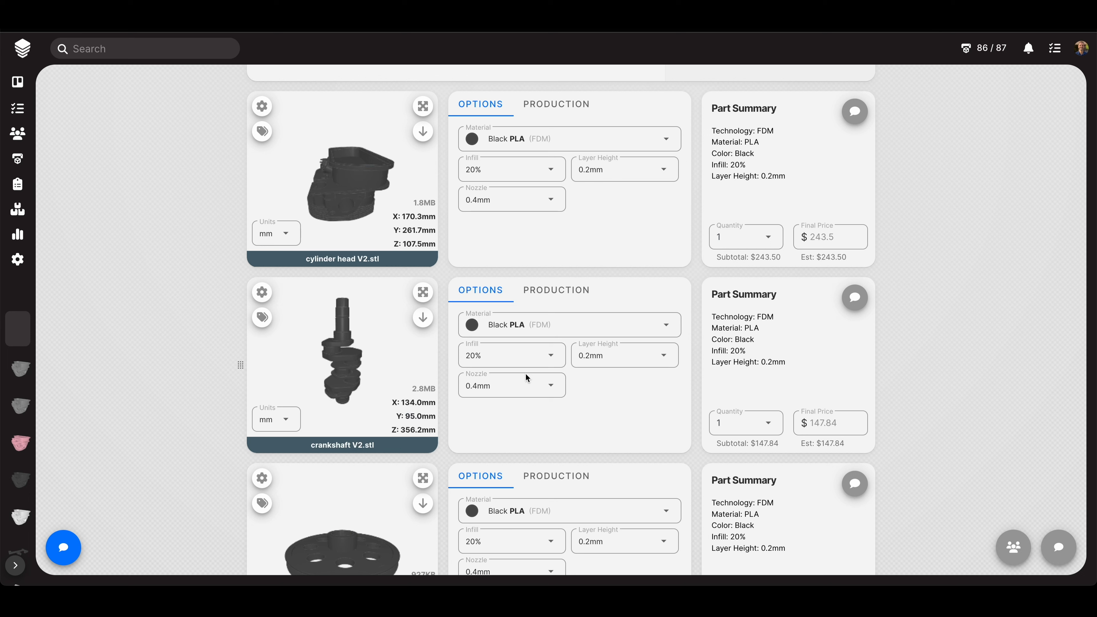
- Browse the Materials & Capabilities production catalog, then return to the status board
{"action": "left_click", "coordinate": [20, 263]}
{"action": "left_click", "coordinate": [86, 304]}
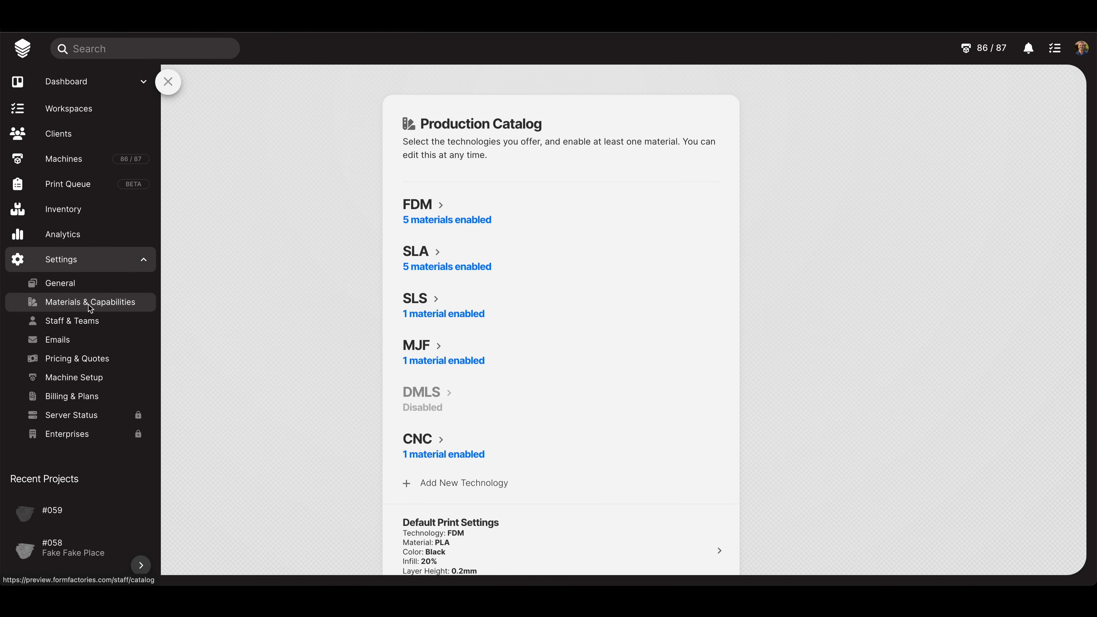
{"action": "scroll", "coordinate": [278, 322], "scroll_direction": "down", "scroll_amount": 4}
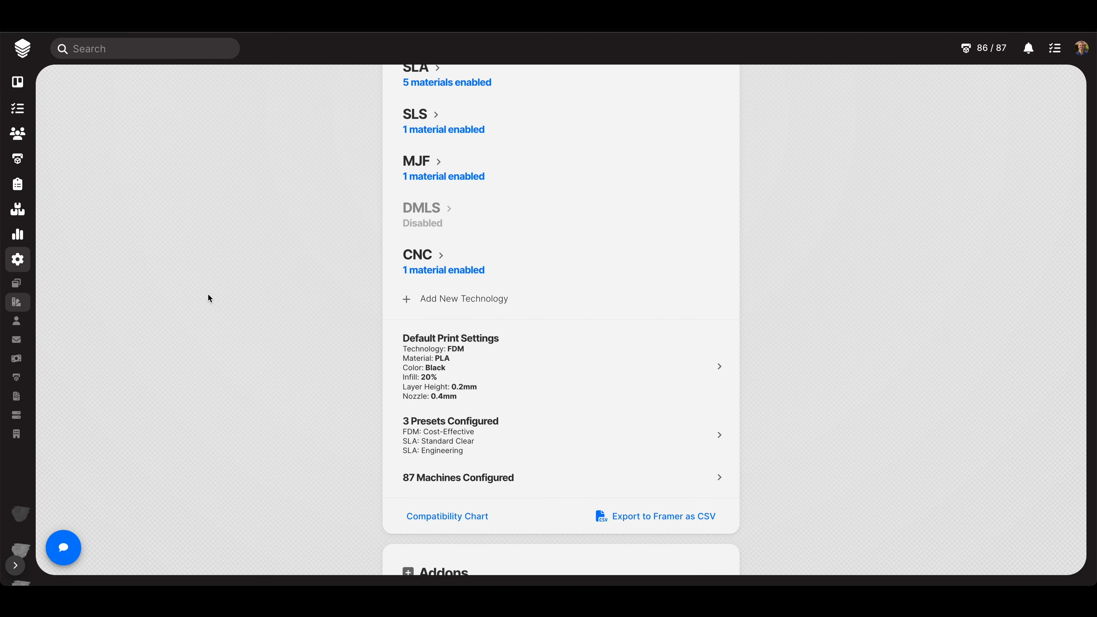
{"action": "left_click", "coordinate": [21, 47]}
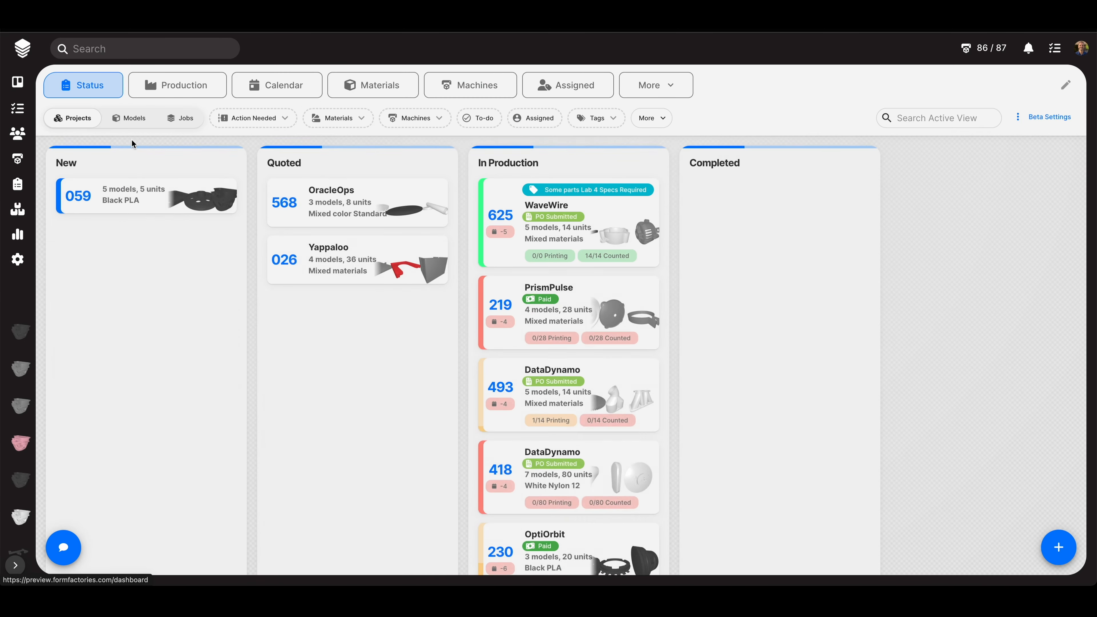
- Open Project #059 and set the cylinder head to Grey PETG, 30% infill, 0.25mm layer height
{"action": "left_click", "coordinate": [157, 197]}
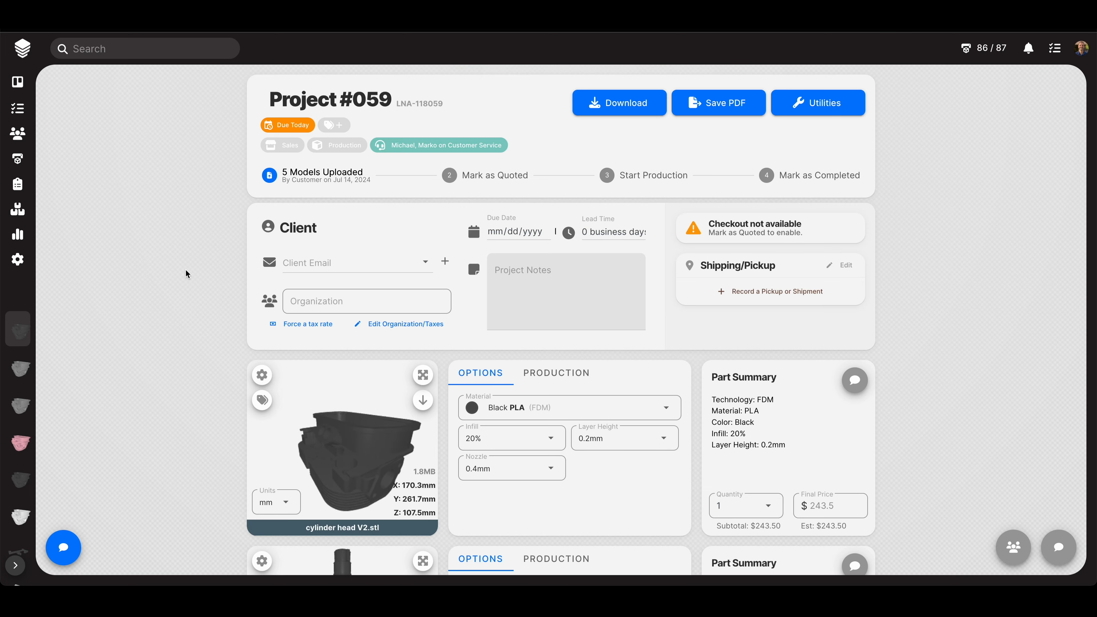
{"action": "scroll", "coordinate": [185, 273], "scroll_direction": "down", "scroll_amount": 5}
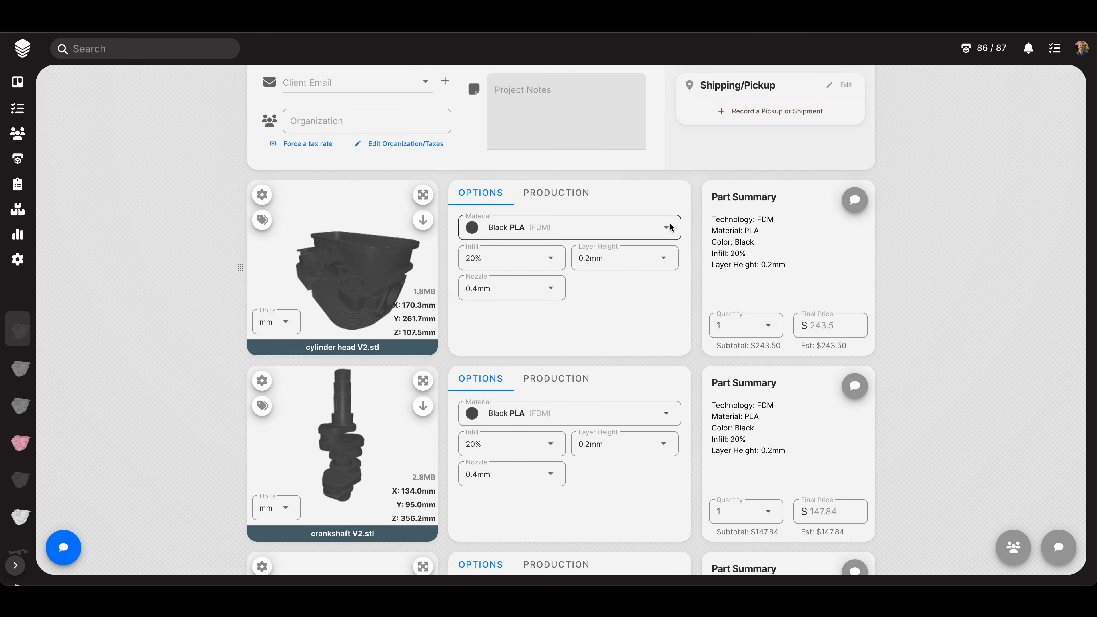
{"action": "left_click", "coordinate": [666, 227]}
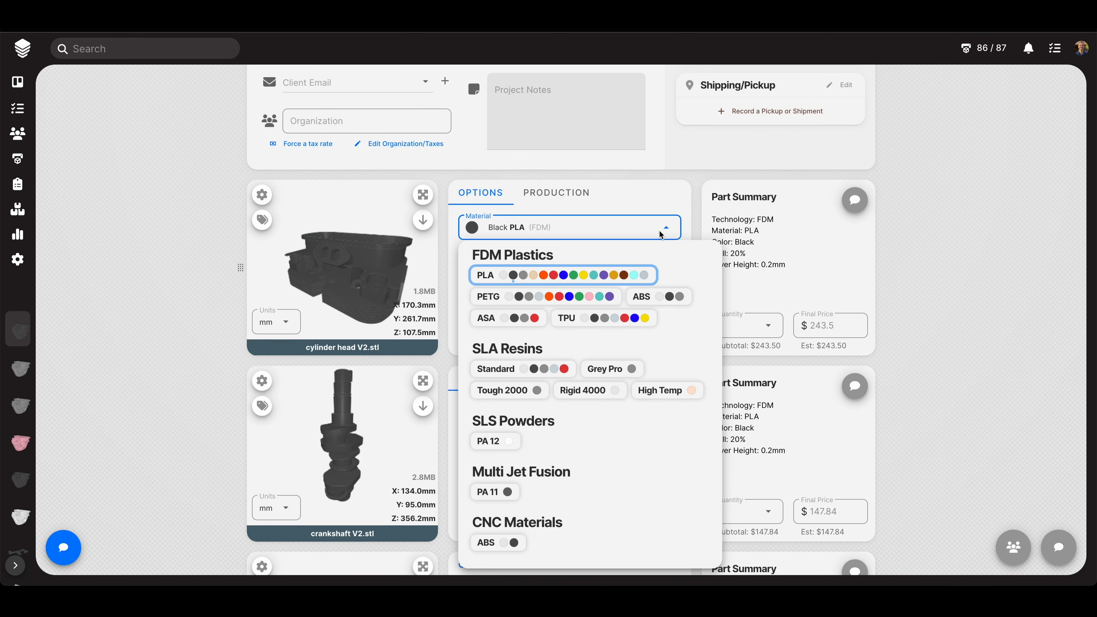
{"action": "left_click", "coordinate": [527, 297]}
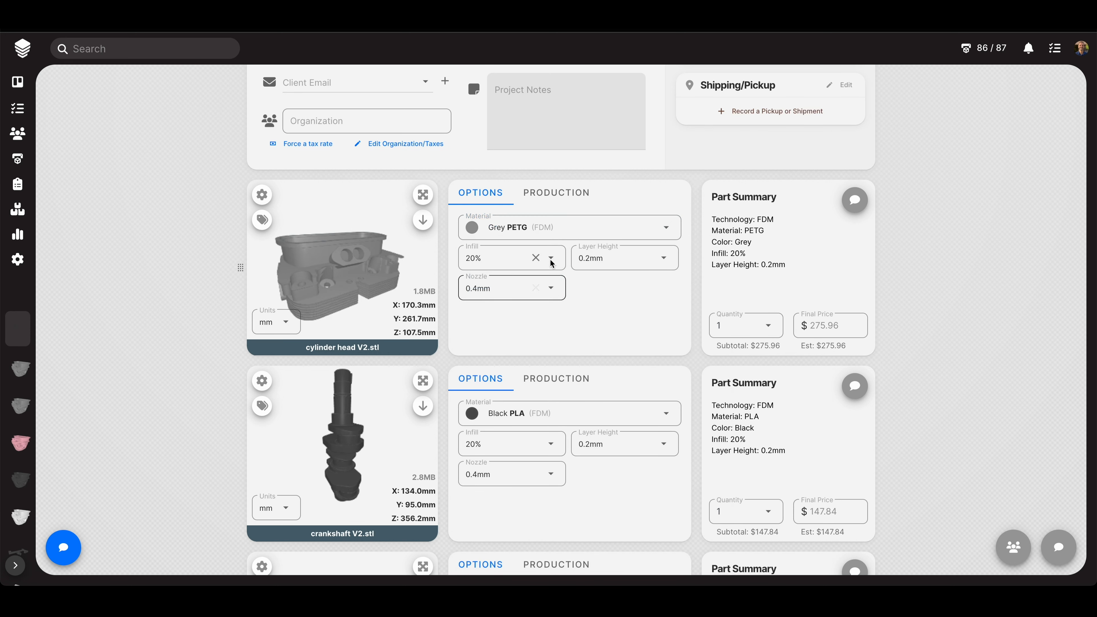
{"action": "left_click", "coordinate": [535, 258]}
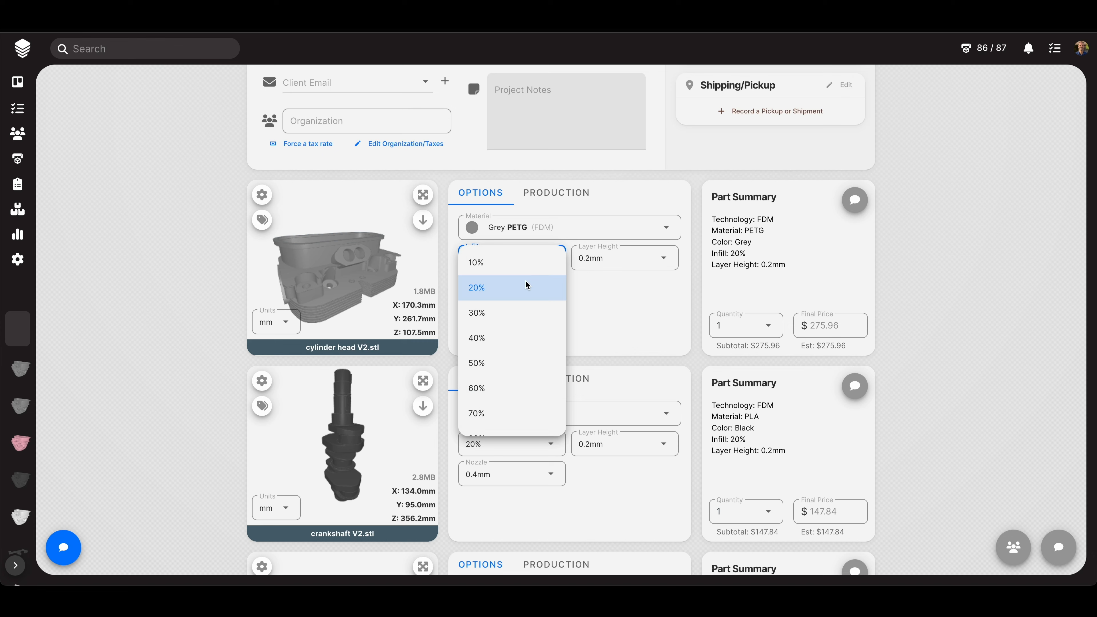
{"action": "left_click", "coordinate": [492, 313]}
{"action": "left_click", "coordinate": [664, 259]}
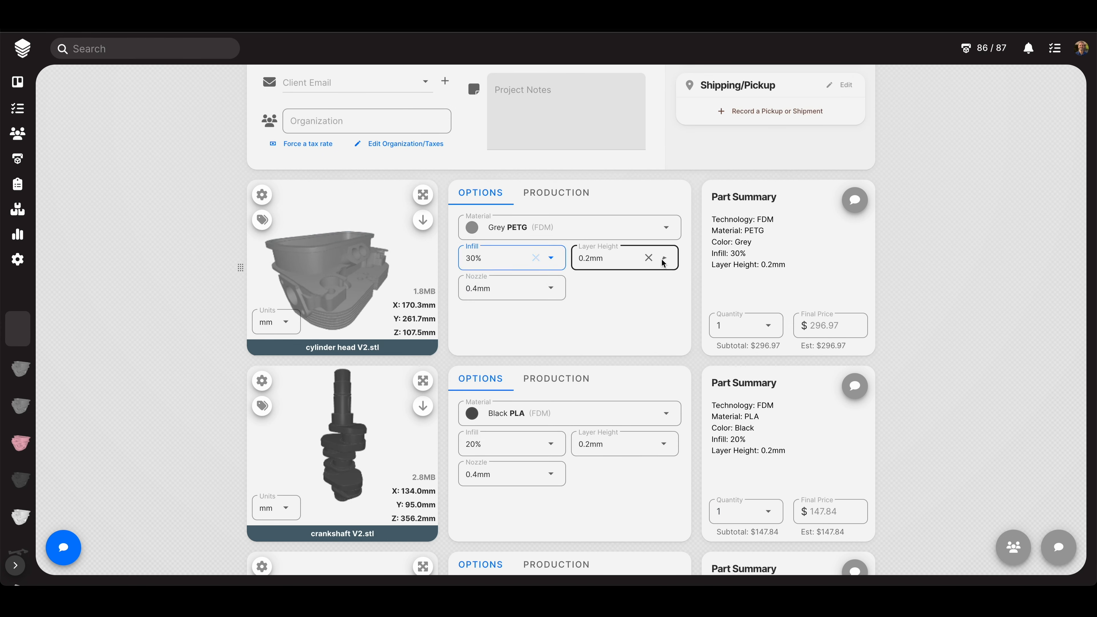
{"action": "left_click", "coordinate": [602, 312]}
{"action": "left_click", "coordinate": [600, 313]}
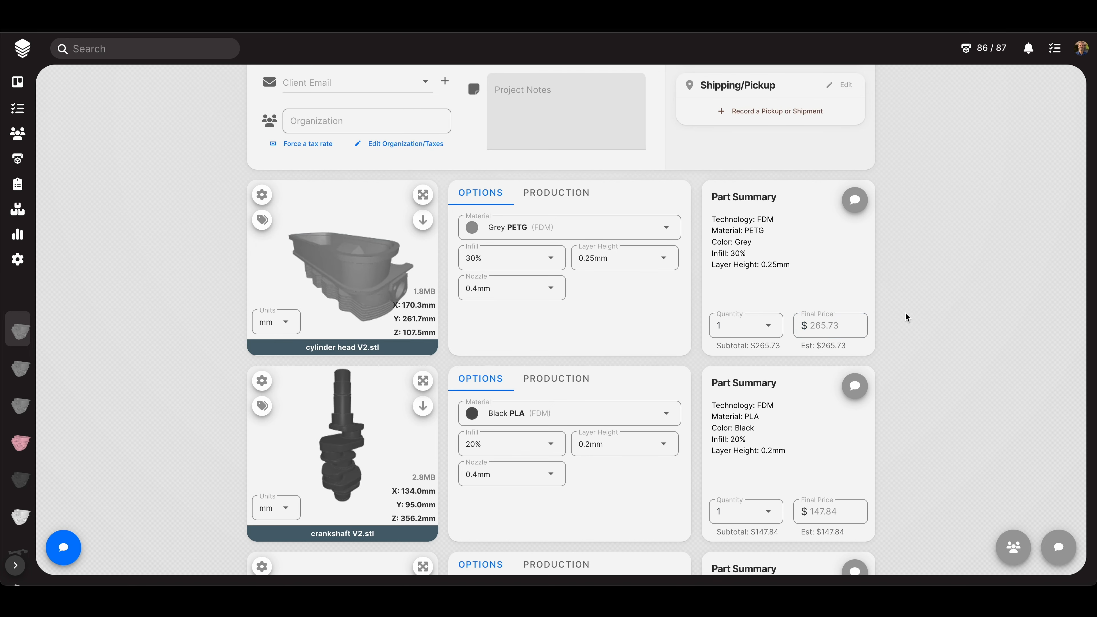
- Set the cylinder head's final price to $110.30
{"action": "left_click", "coordinate": [814, 325]}
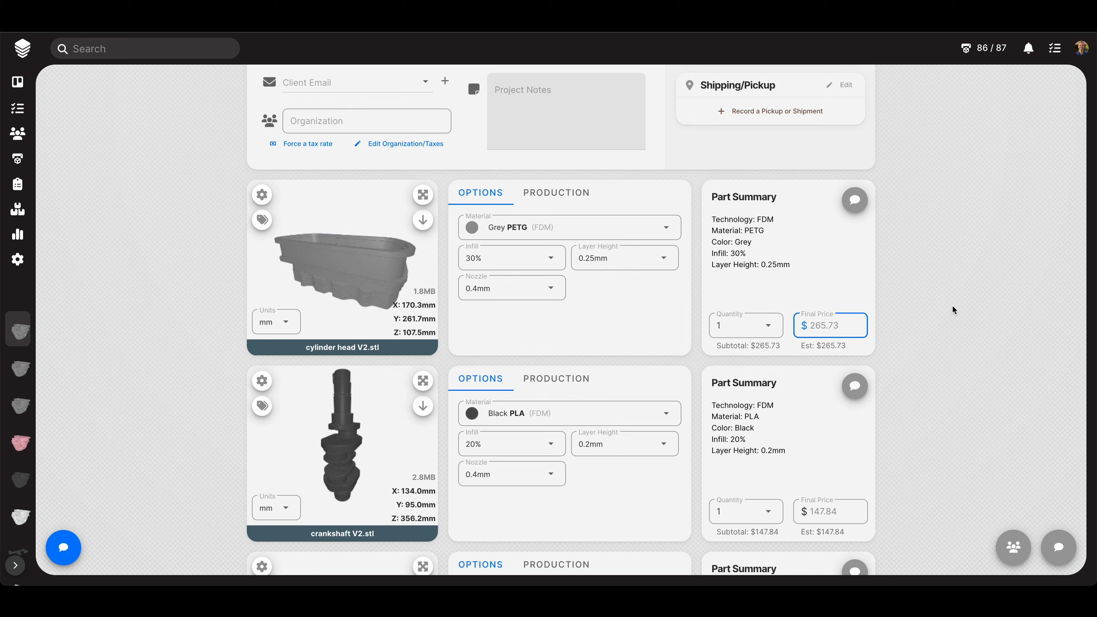
{"action": "type", "text": "110.30"}
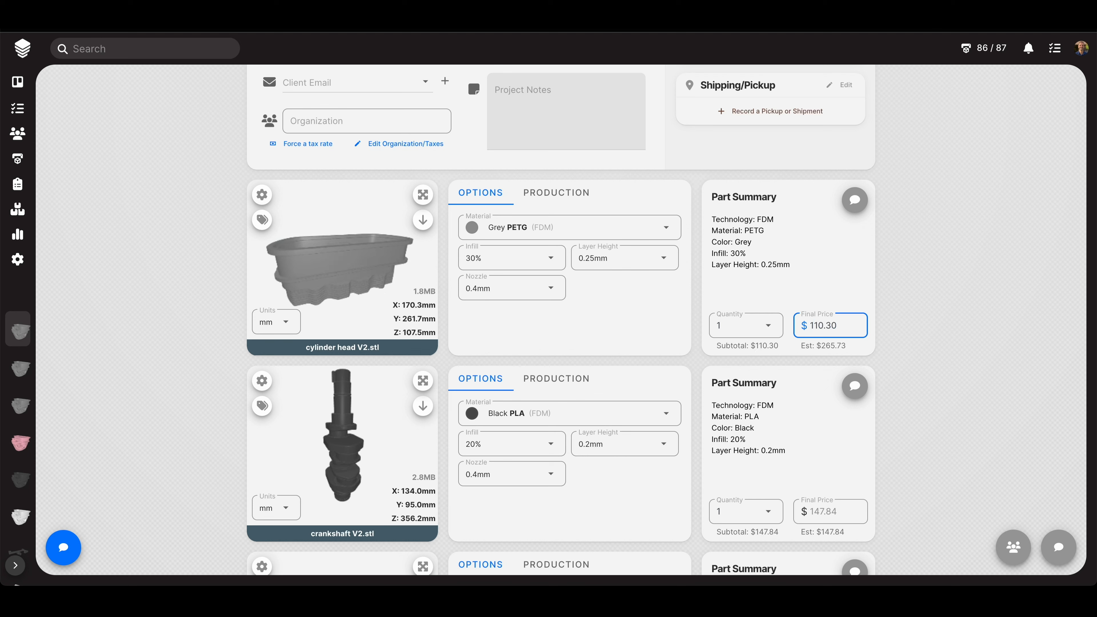
{"action": "left_click", "coordinate": [948, 297]}
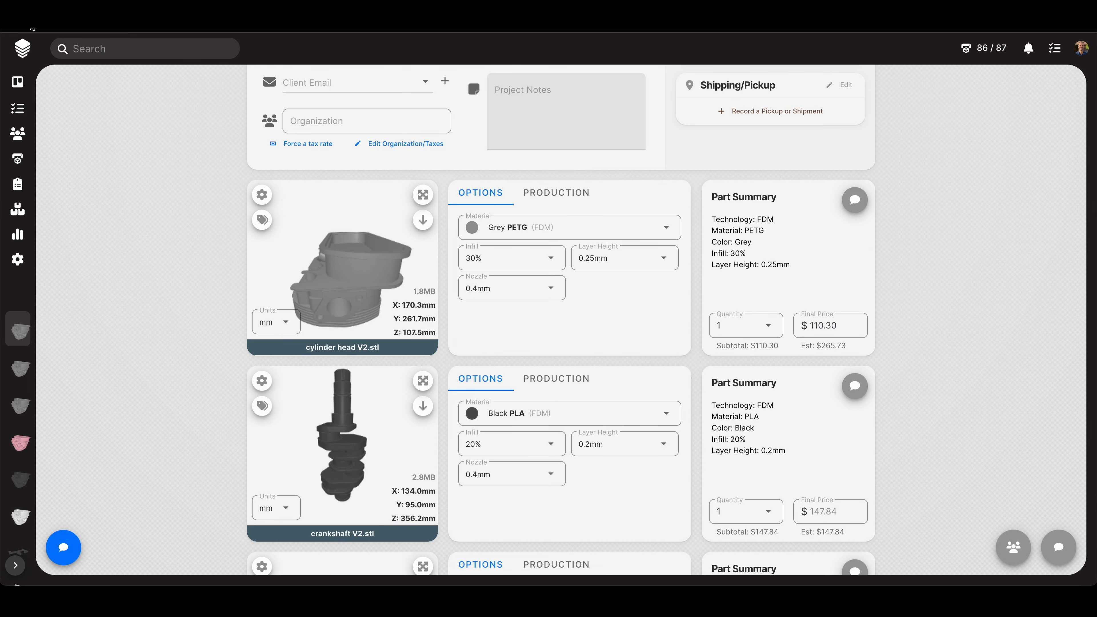
{"action": "scroll", "coordinate": [136, 164], "scroll_direction": "up", "scroll_amount": 4}
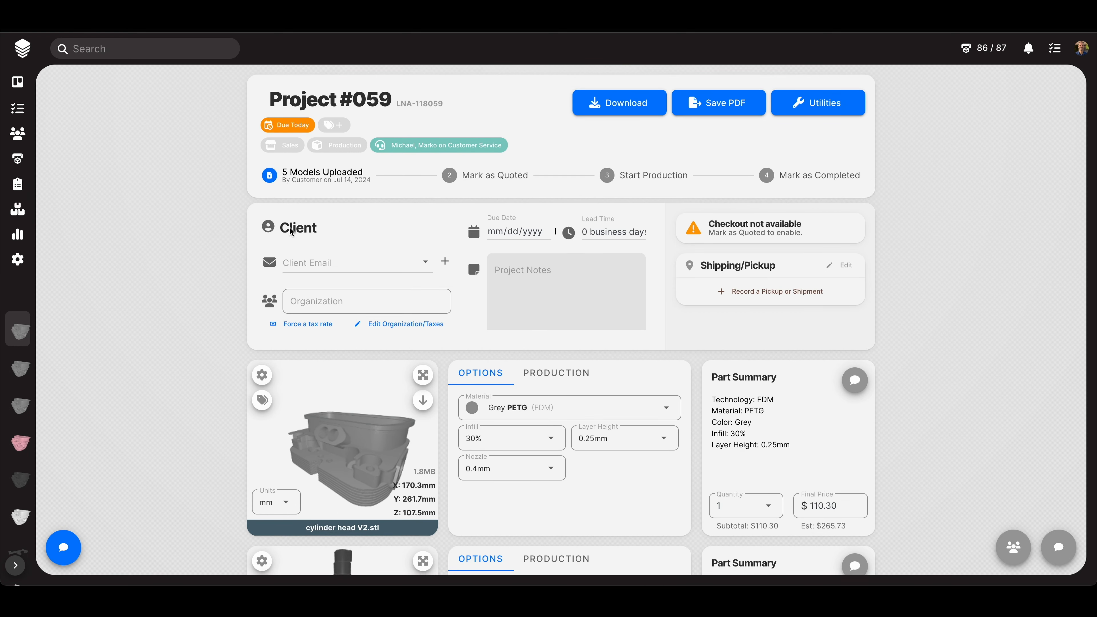
- Enter the client's e-mail address and create a new client user from it
{"action": "left_click", "coordinate": [292, 261]}
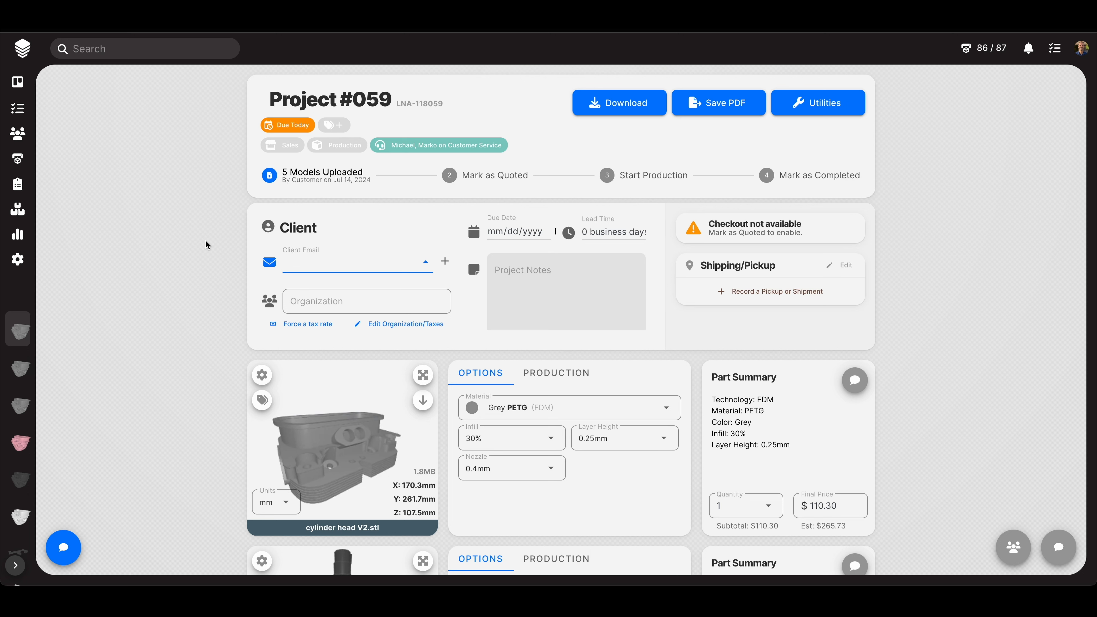
{"action": "type", "text": "mike"}
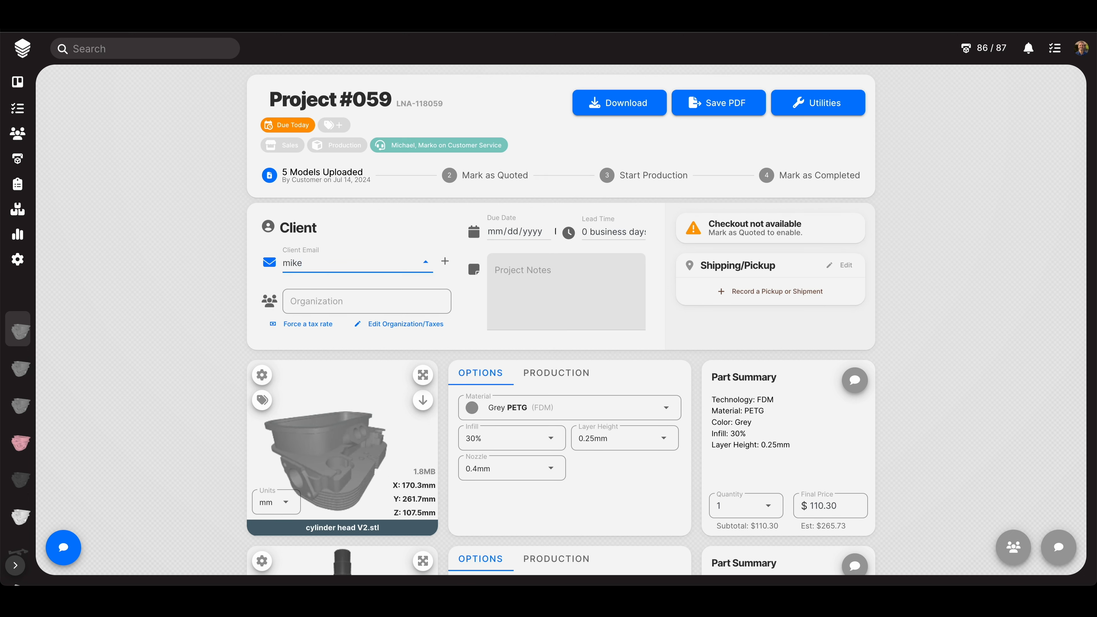
{"action": "type", "text": "fake"}
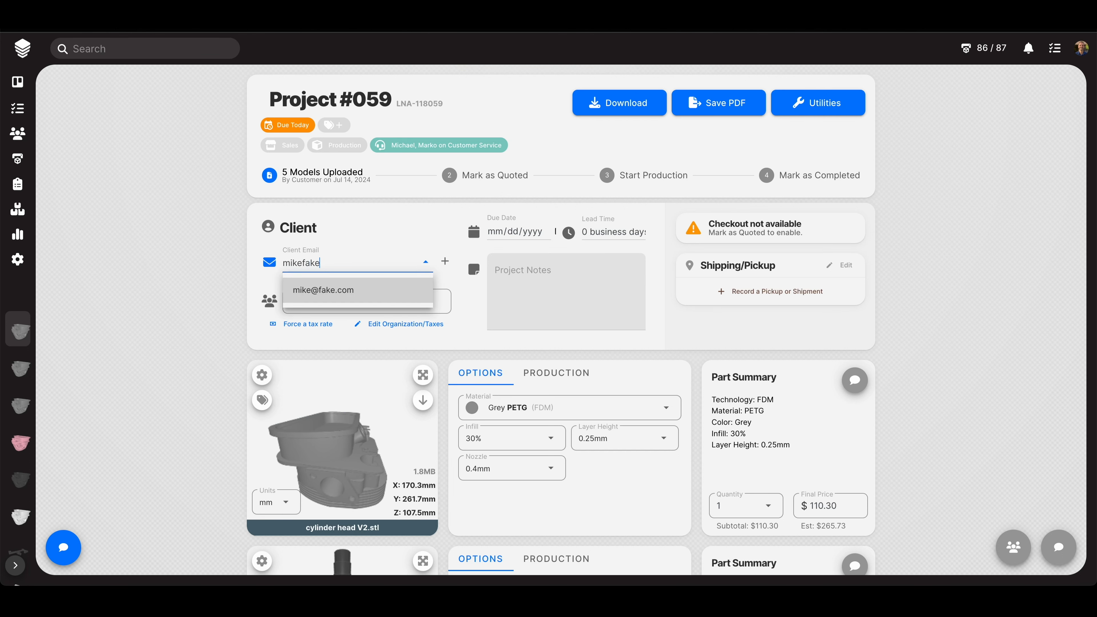
{"action": "type", "text": "guy@f"}
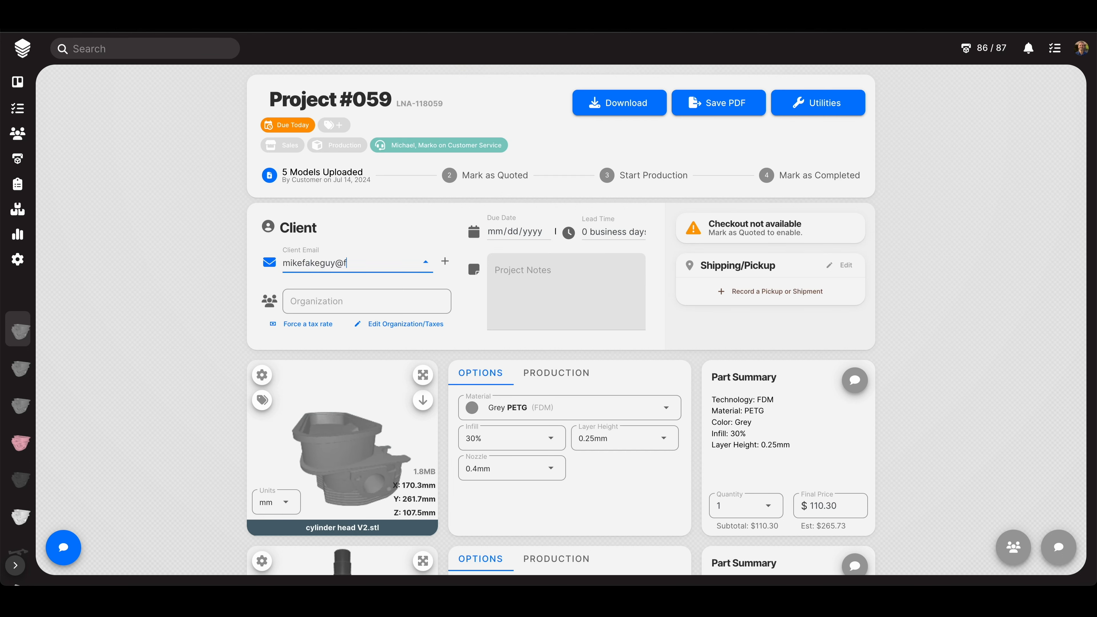
{"action": "type", "text": "akeguy.co"}
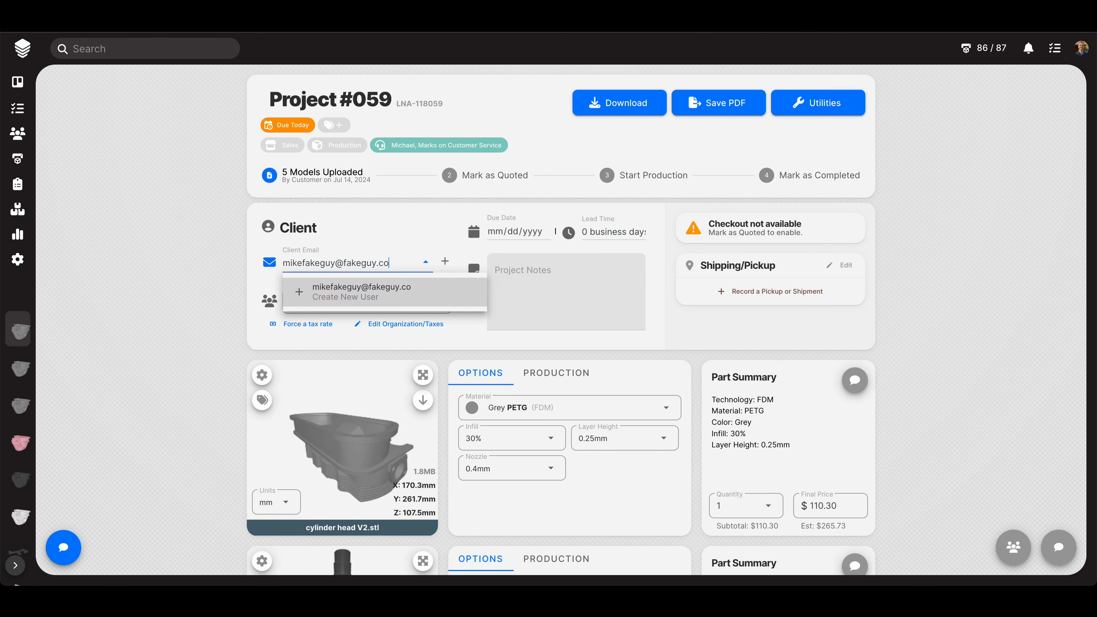
{"action": "type", "text": "m"}
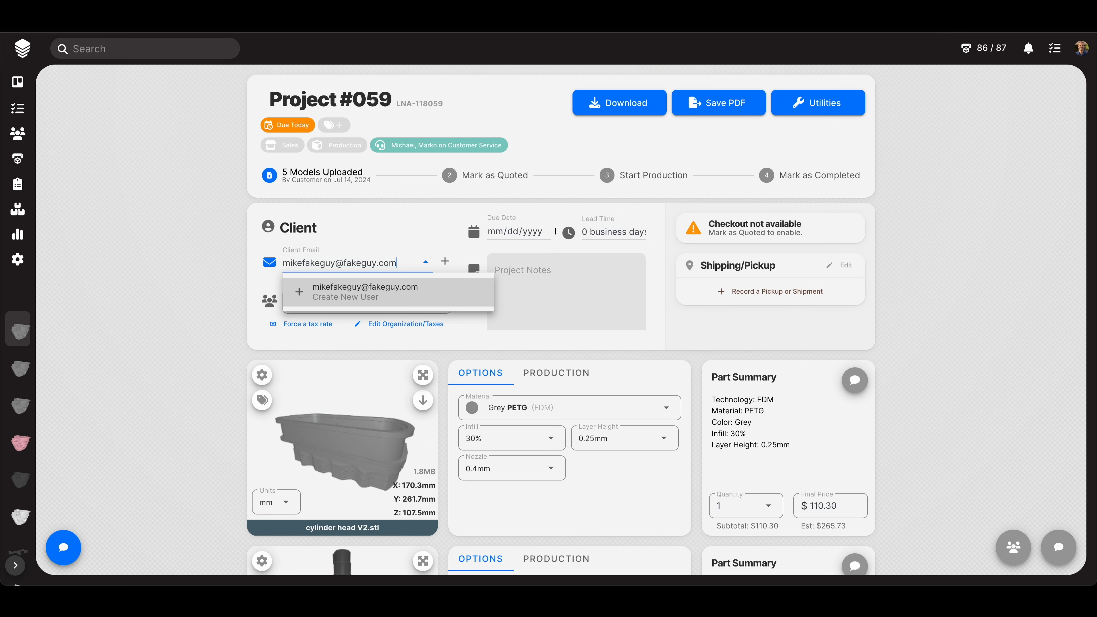
{"action": "left_click", "coordinate": [354, 297]}
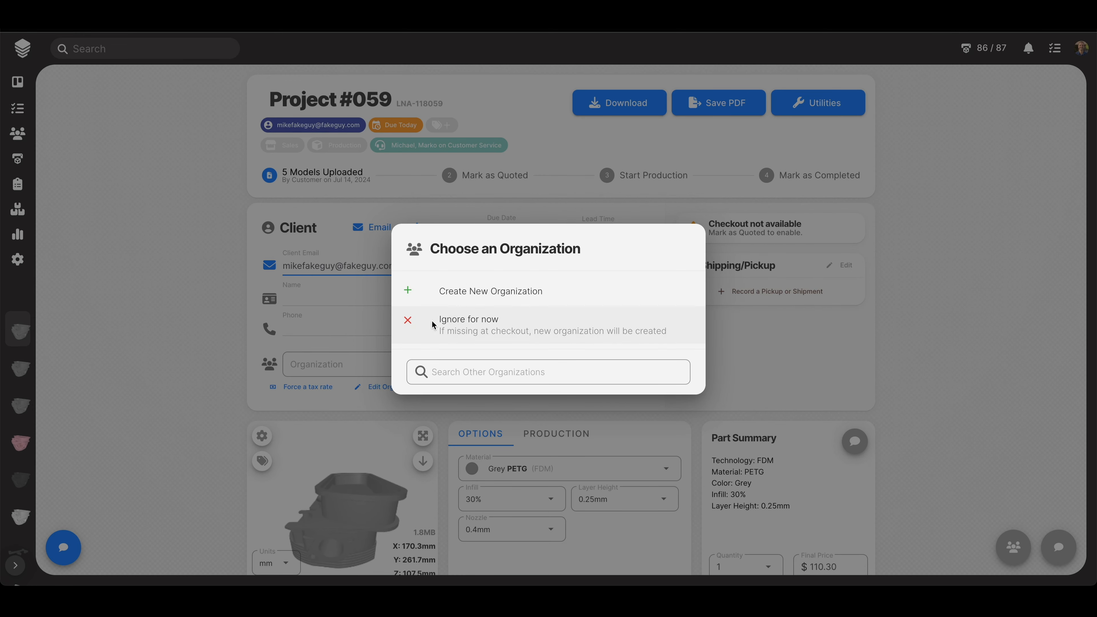
- Choose Ignore for now in the Choose an Organization dialog
{"action": "left_click", "coordinate": [475, 322]}
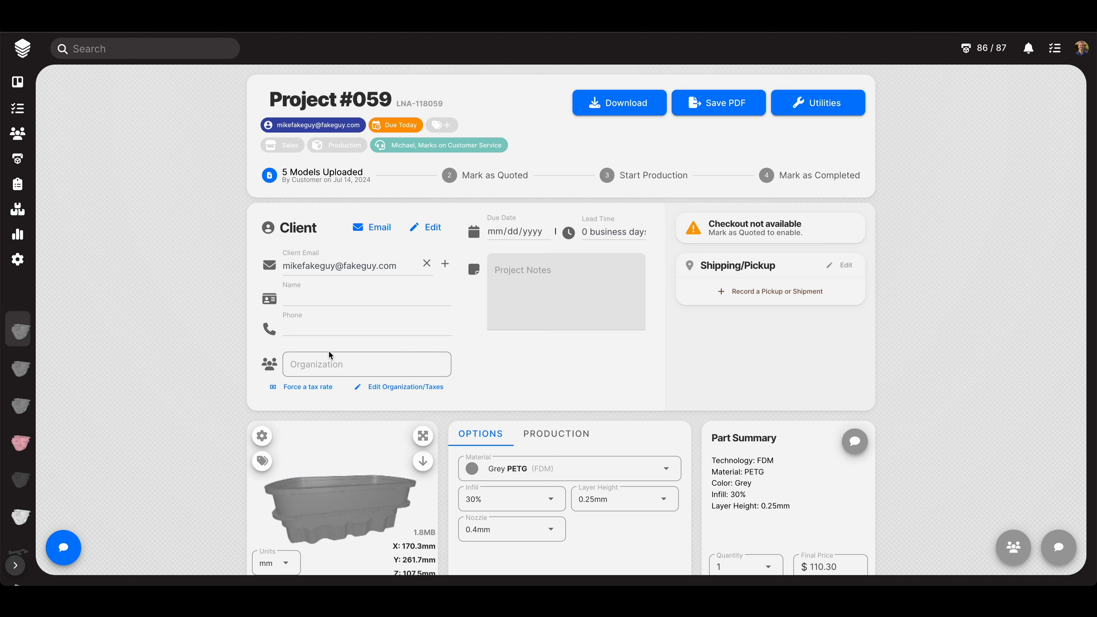
- Create the organization 'Fake Organization #2' from the Organization field and assign it
{"action": "left_click", "coordinate": [320, 364]}
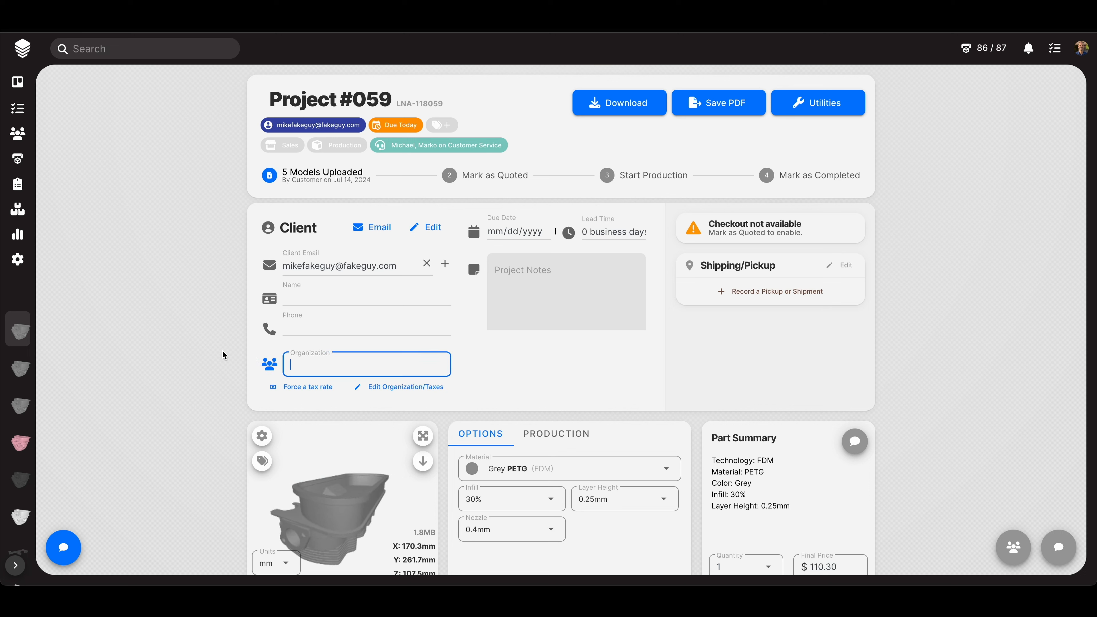
{"action": "type", "text": "Fake Organi"}
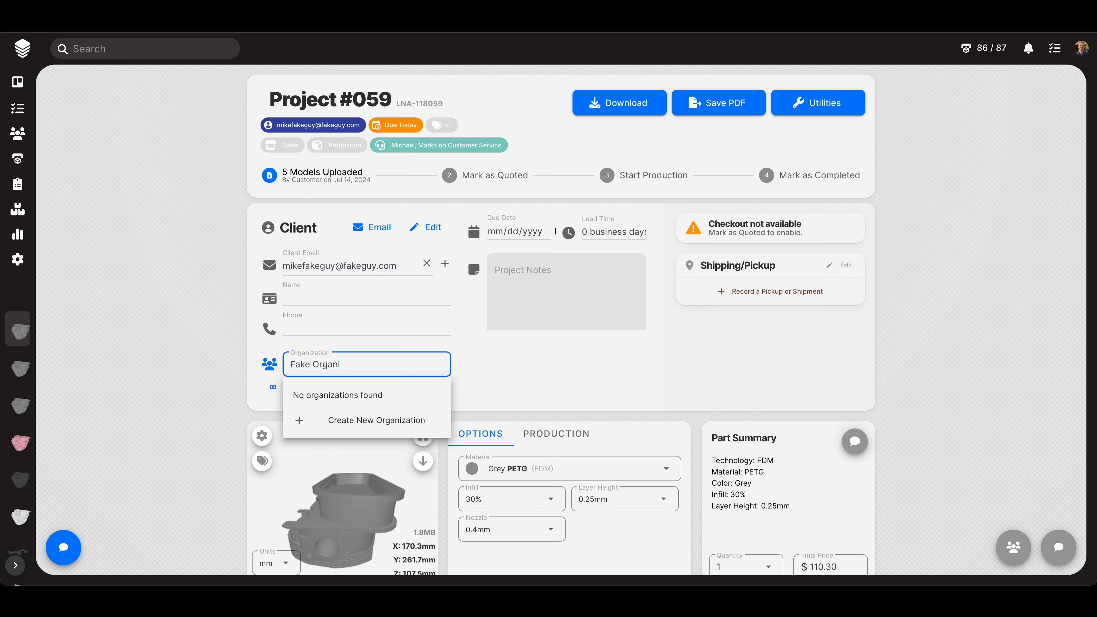
{"action": "type", "text": "zation #2"}
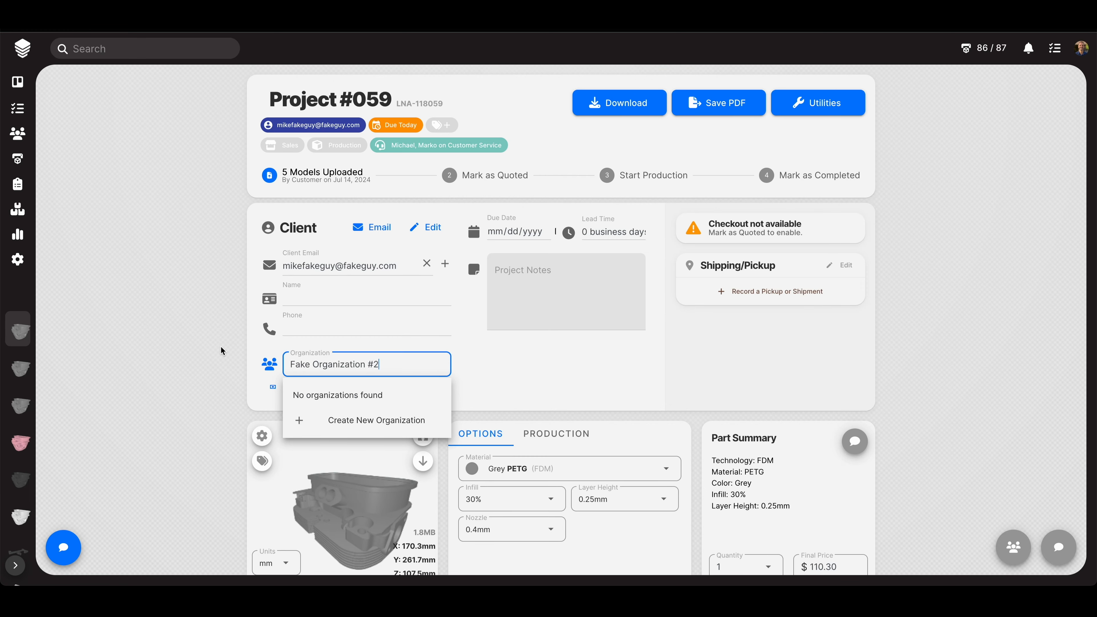
{"action": "left_click", "coordinate": [367, 429]}
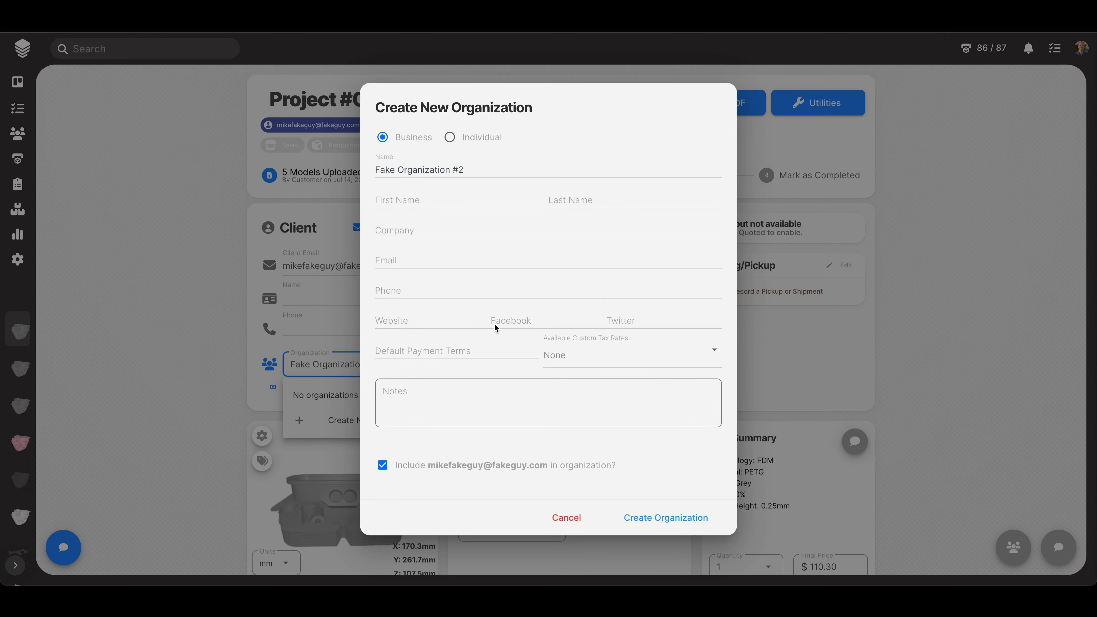
{"action": "left_click", "coordinate": [639, 517]}
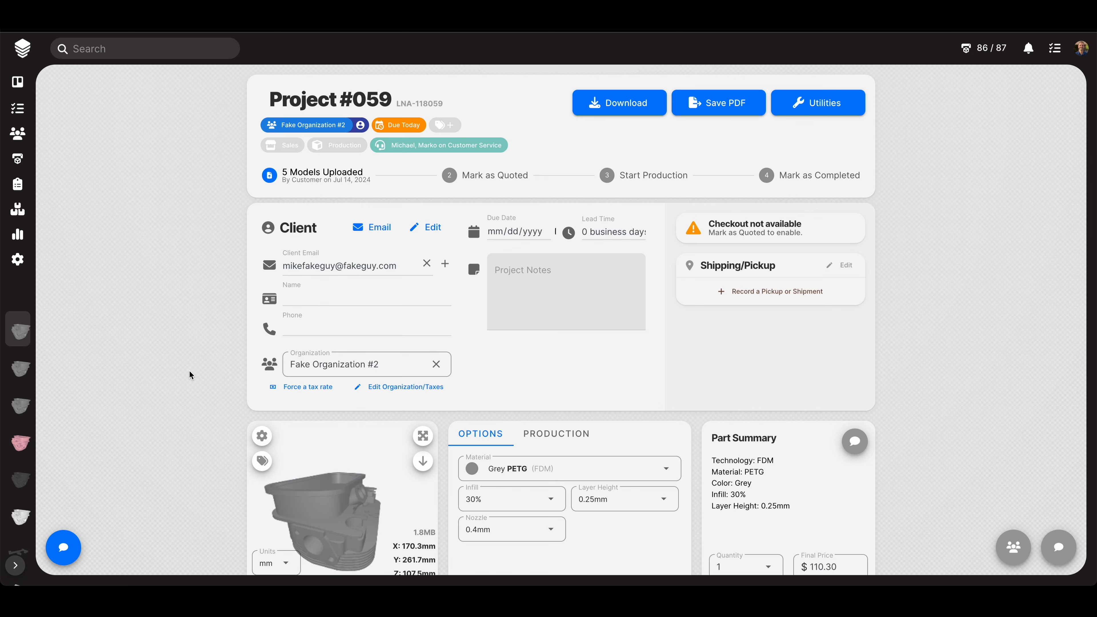
- Visit the Fake Organization #2 page, its linked project, then the client's profile
{"action": "left_click", "coordinate": [294, 126]}
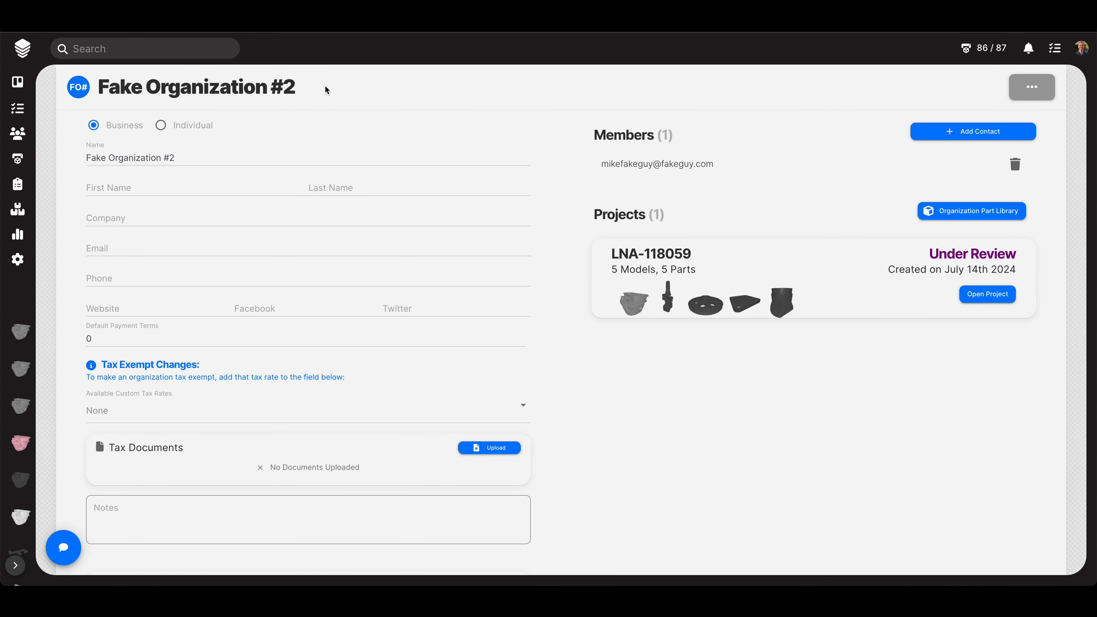
{"action": "left_click", "coordinate": [989, 295]}
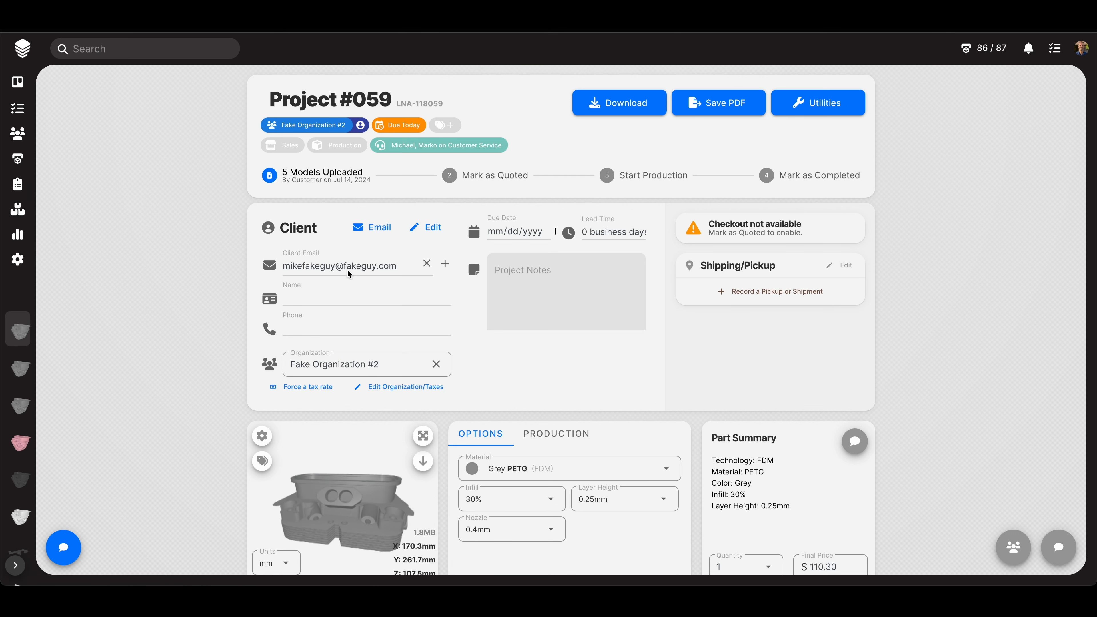
{"action": "left_click", "coordinate": [361, 126]}
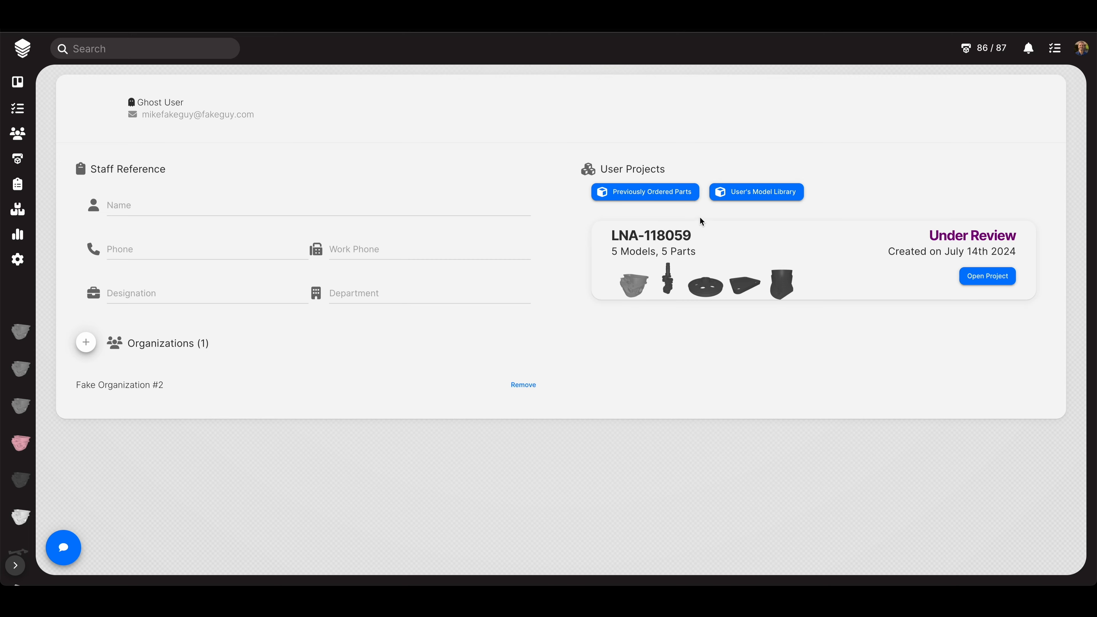
{"action": "mouse_move", "coordinate": [658, 269]}
- Reopen Project #059 from the status board and enter the client's full name
{"action": "left_click", "coordinate": [17, 82]}
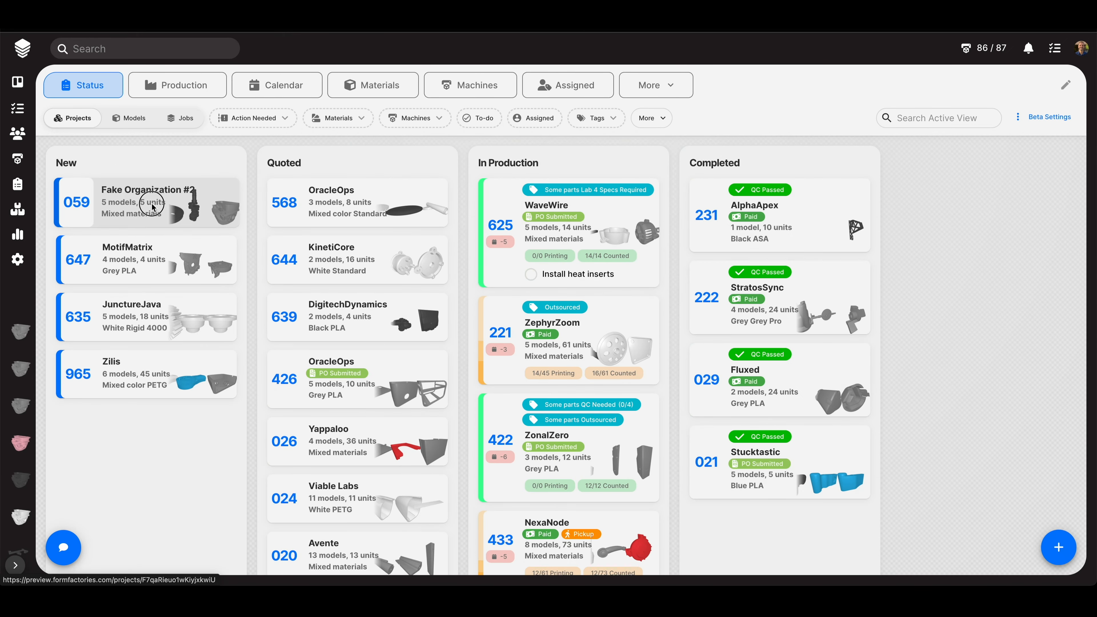
{"action": "left_click", "coordinate": [151, 206]}
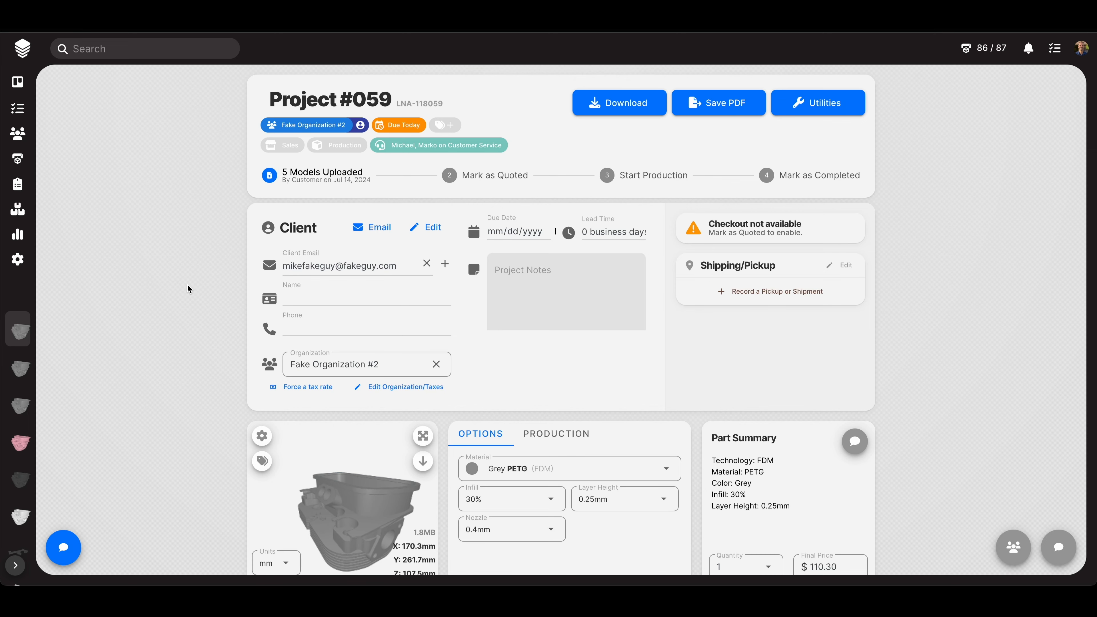
{"action": "scroll", "coordinate": [187, 284], "scroll_direction": "down", "scroll_amount": 2}
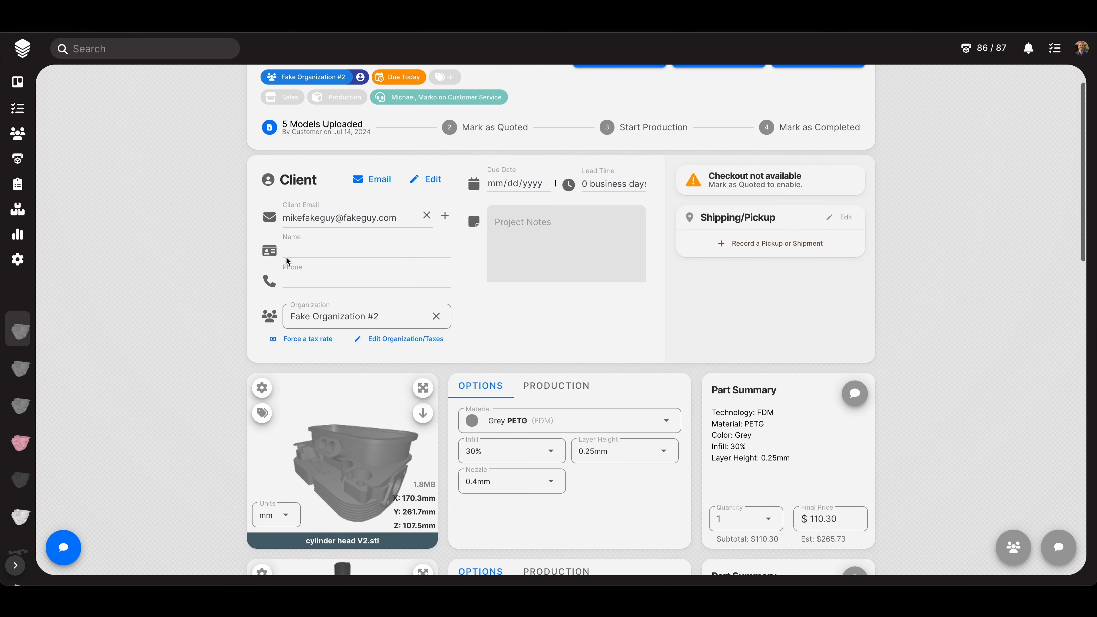
{"action": "left_click", "coordinate": [286, 255]}
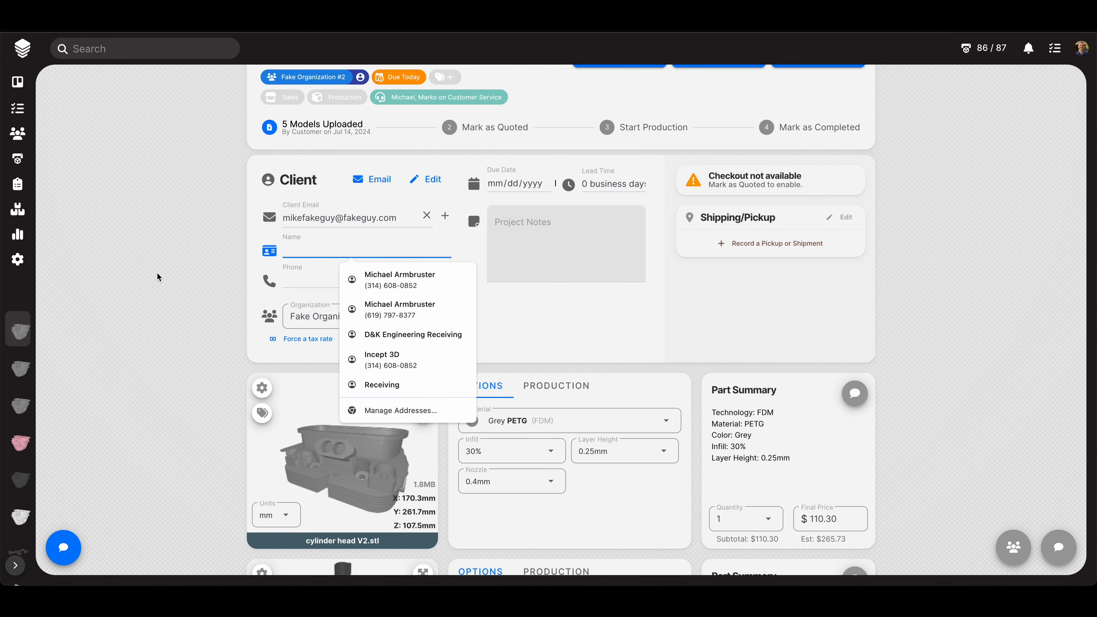
{"action": "type", "text": "Mike Fake"}
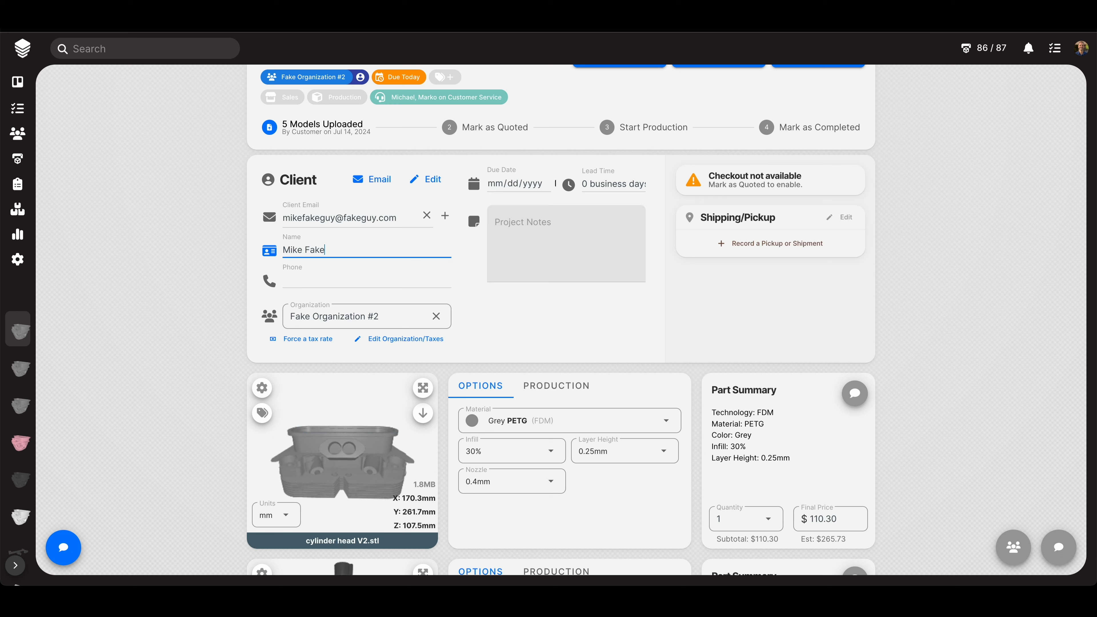
{"action": "type", "text": "guy"}
{"action": "left_click", "coordinate": [101, 285]}
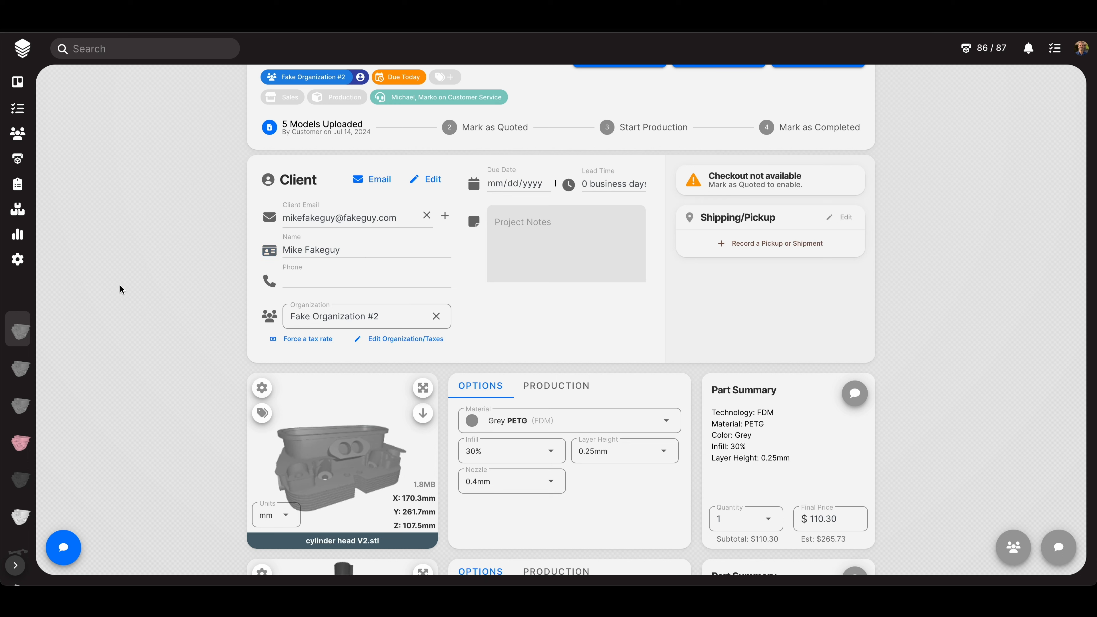
{"action": "left_click", "coordinate": [490, 261]}
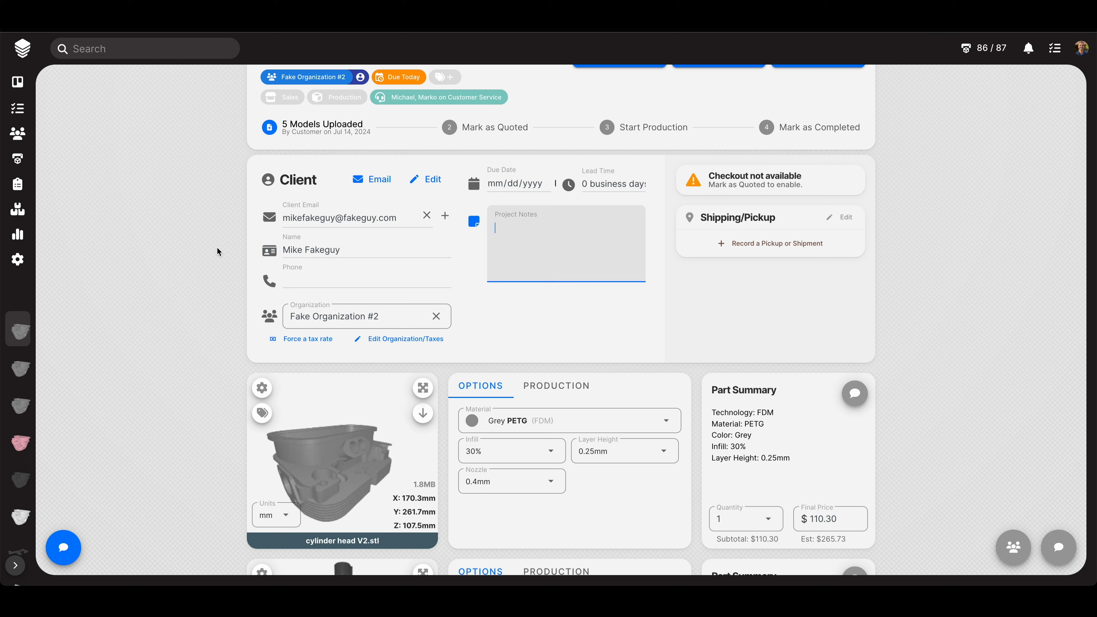
- Add the project note 'These are notes for you and your staff only. Customers/clients cannot see'
{"action": "type", "text": "These are notes for"}
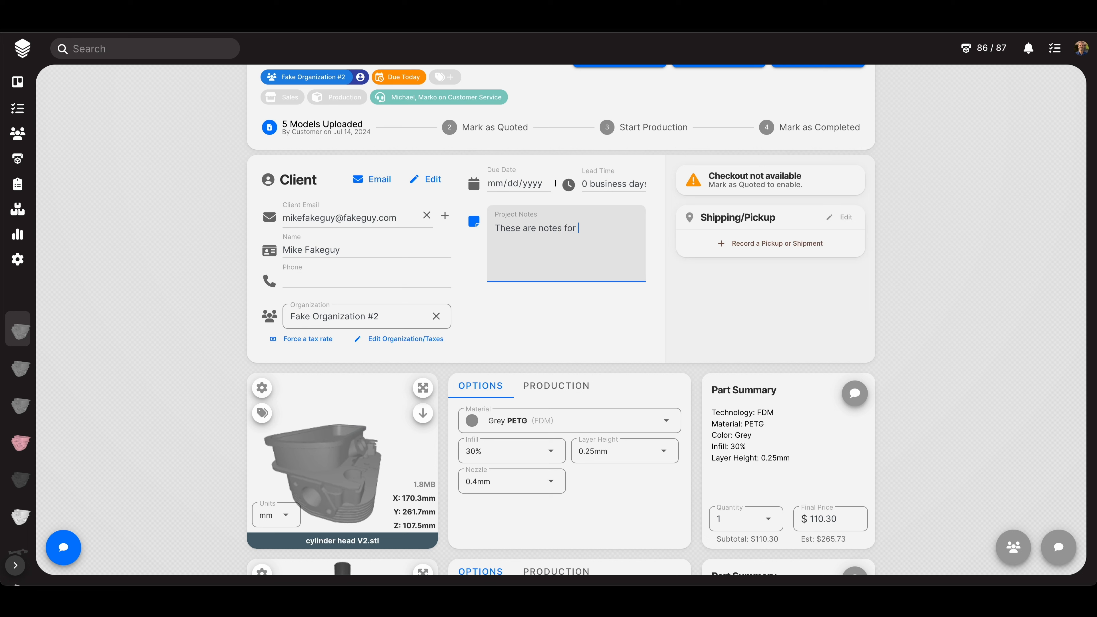
{"action": "type", "text": " you and your staff only."}
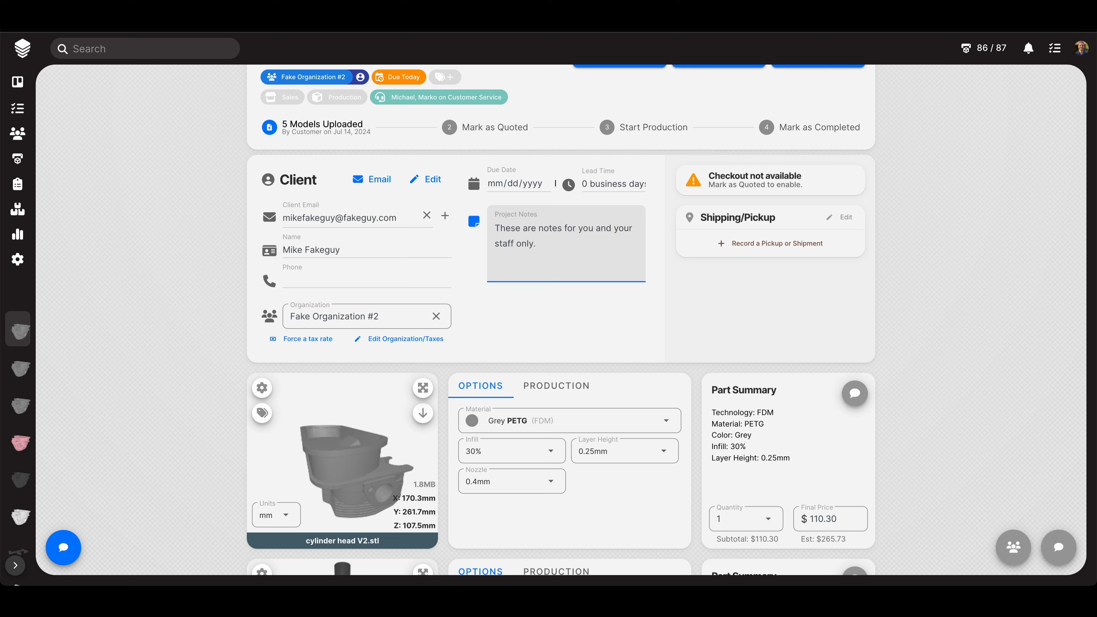
{"action": "type", "text": " Customers/cli"}
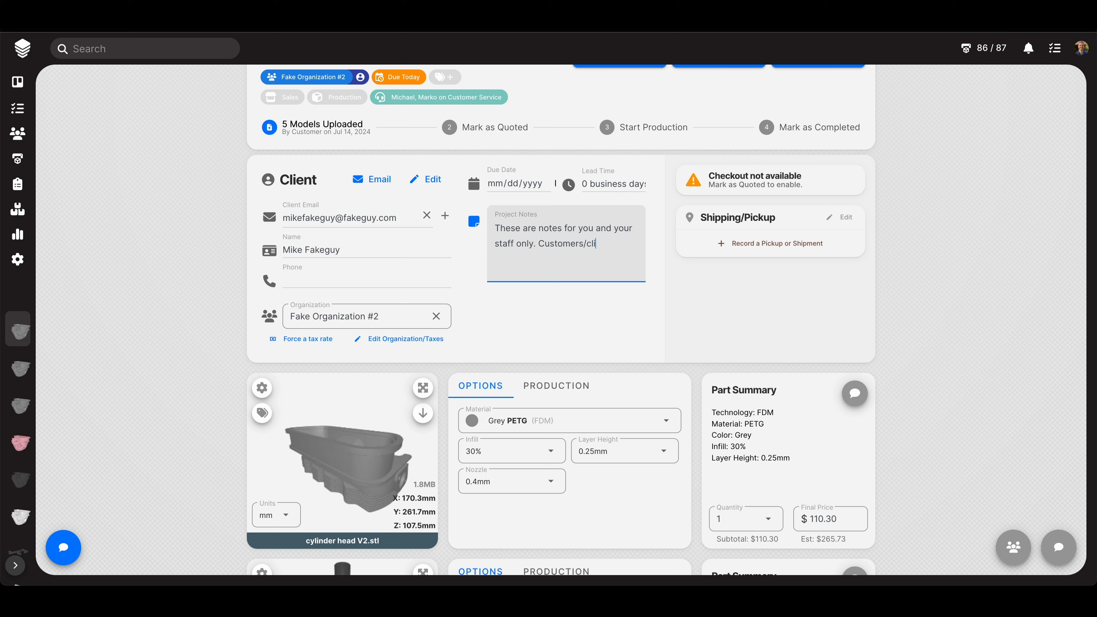
{"action": "type", "text": "ents cannot see this."}
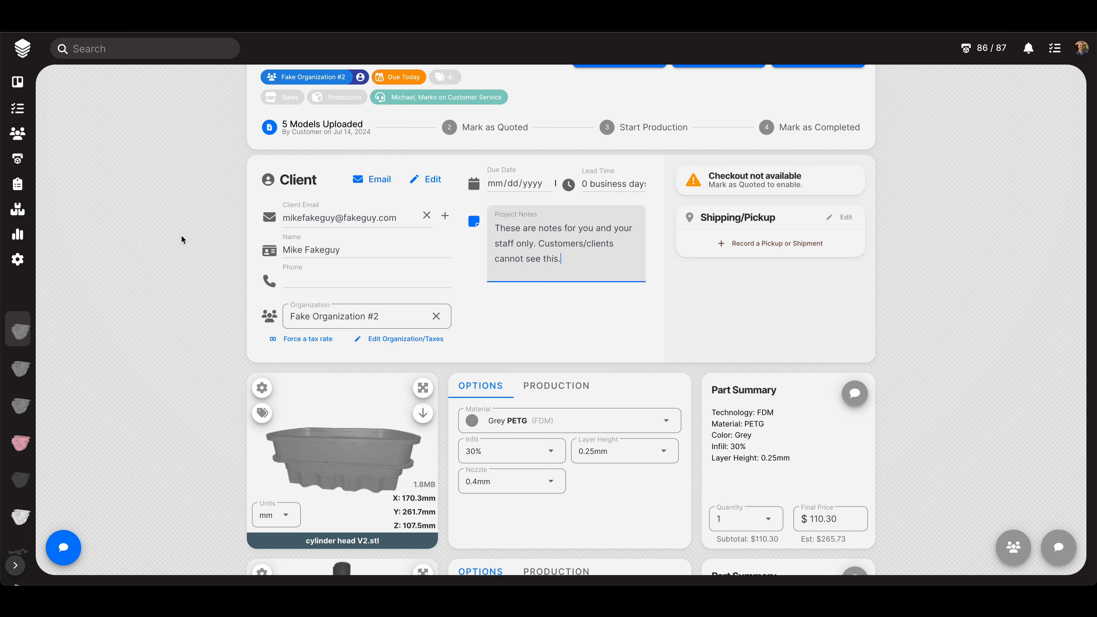
{"action": "left_click", "coordinate": [182, 236]}
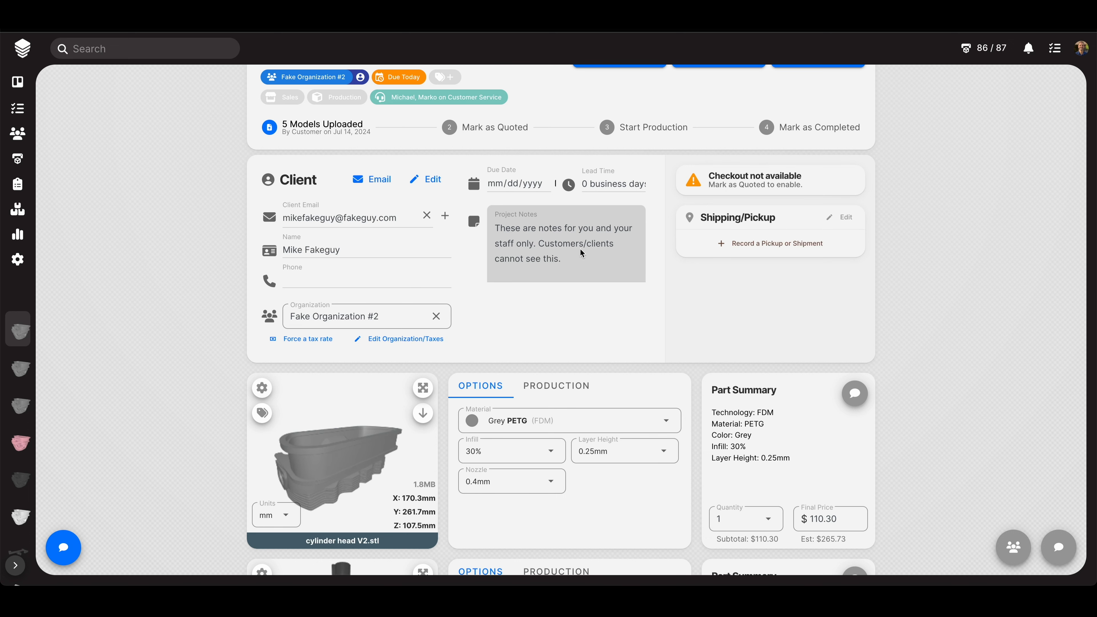
{"action": "scroll", "coordinate": [923, 275], "scroll_direction": "up", "scroll_amount": 2}
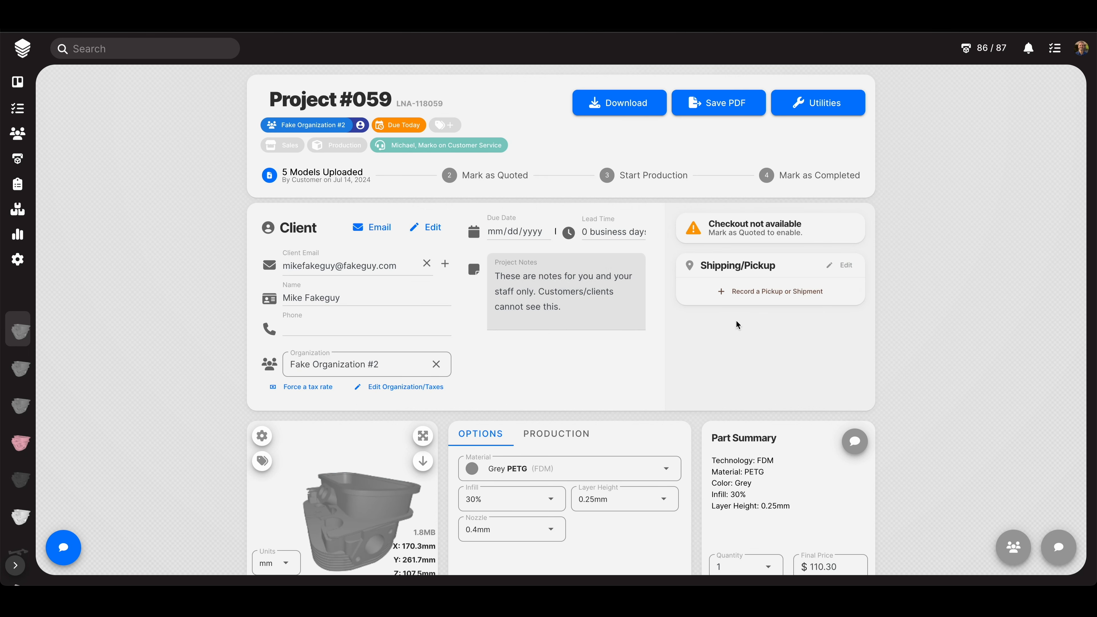
- Open the cylinder head part's chat to view its Grey PETG, 30%, 0.25mm update history
{"action": "scroll", "coordinate": [905, 330], "scroll_direction": "down", "scroll_amount": 3}
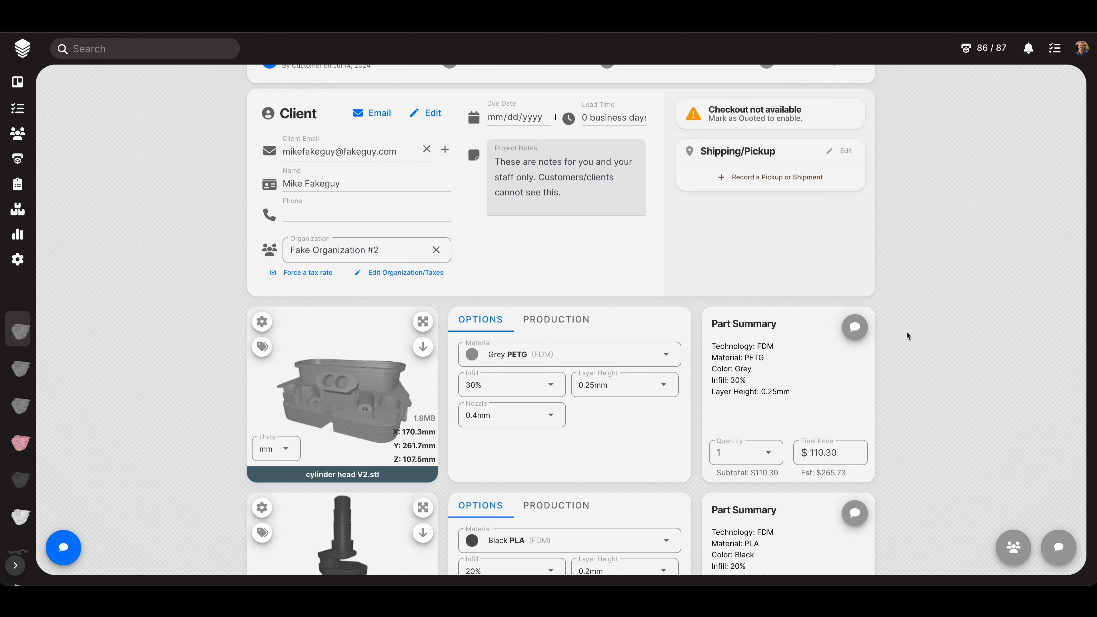
{"action": "mouse_move", "coordinate": [859, 331]}
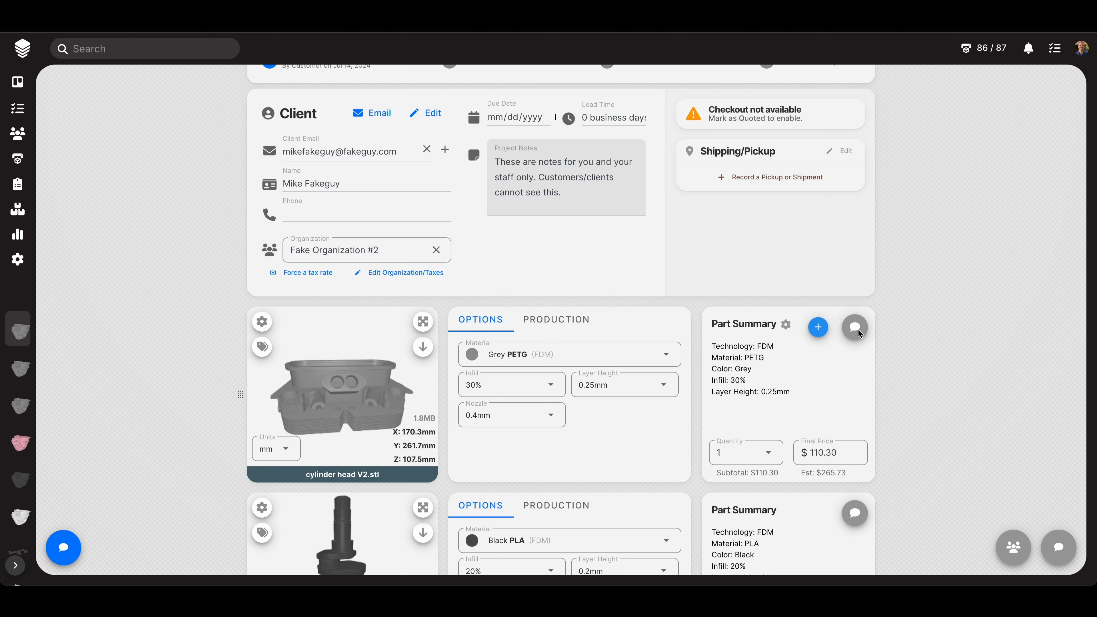
{"action": "left_click", "coordinate": [858, 329]}
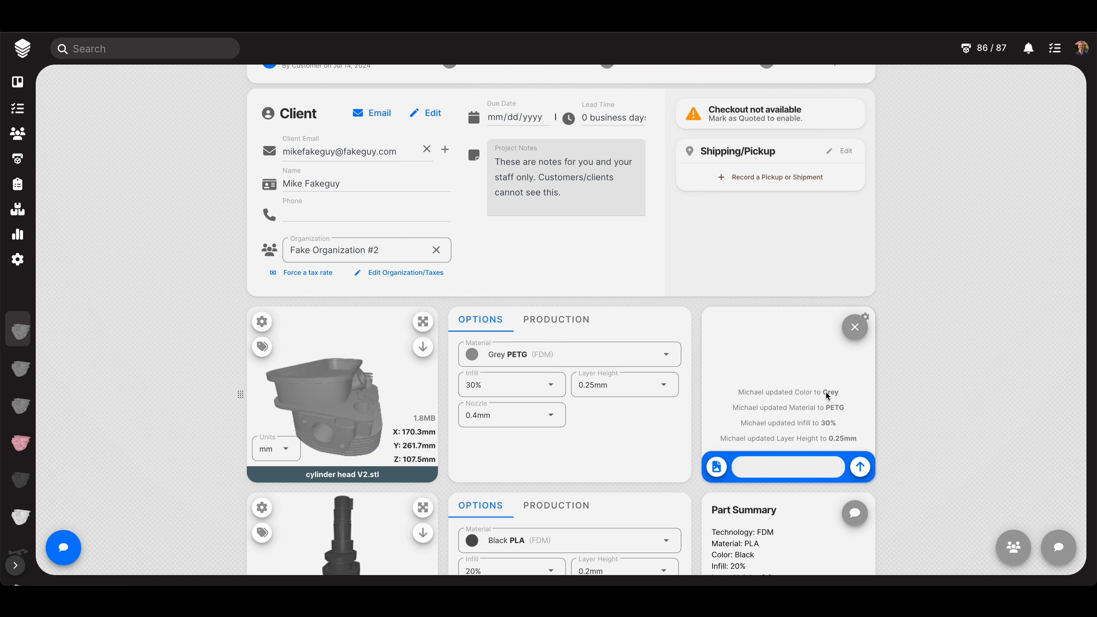
{"action": "mouse_move", "coordinate": [825, 391]}
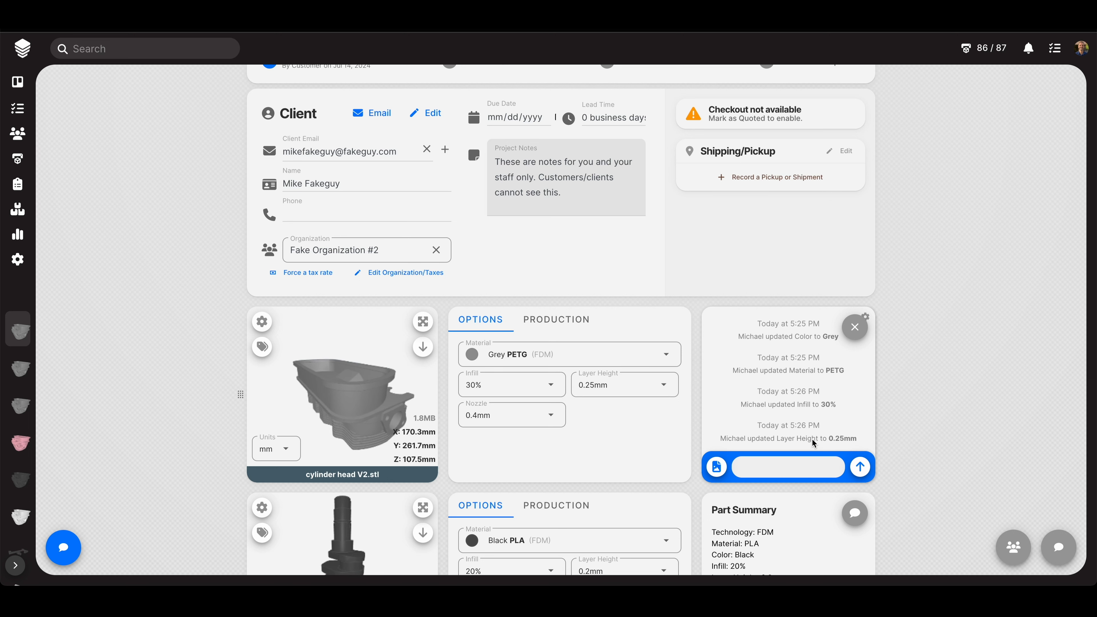
{"action": "scroll", "coordinate": [812, 432], "scroll_direction": "up", "scroll_amount": 1}
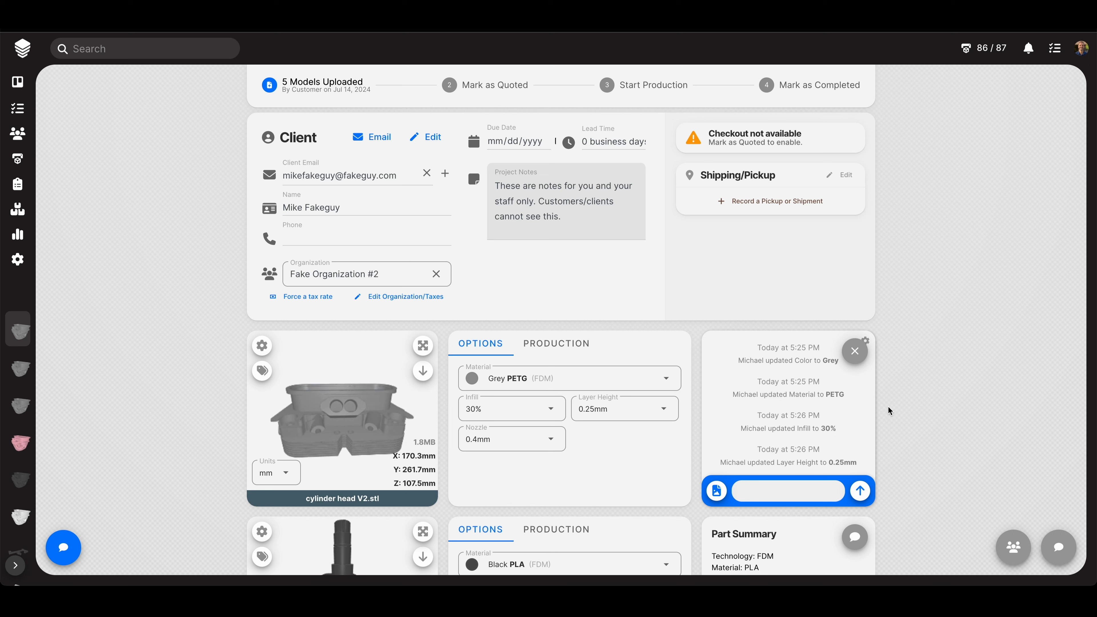
- Post 'Check this out and let me know your thoughts.' in the cylinder head chat, tagging production
{"action": "left_click", "coordinate": [818, 486]}
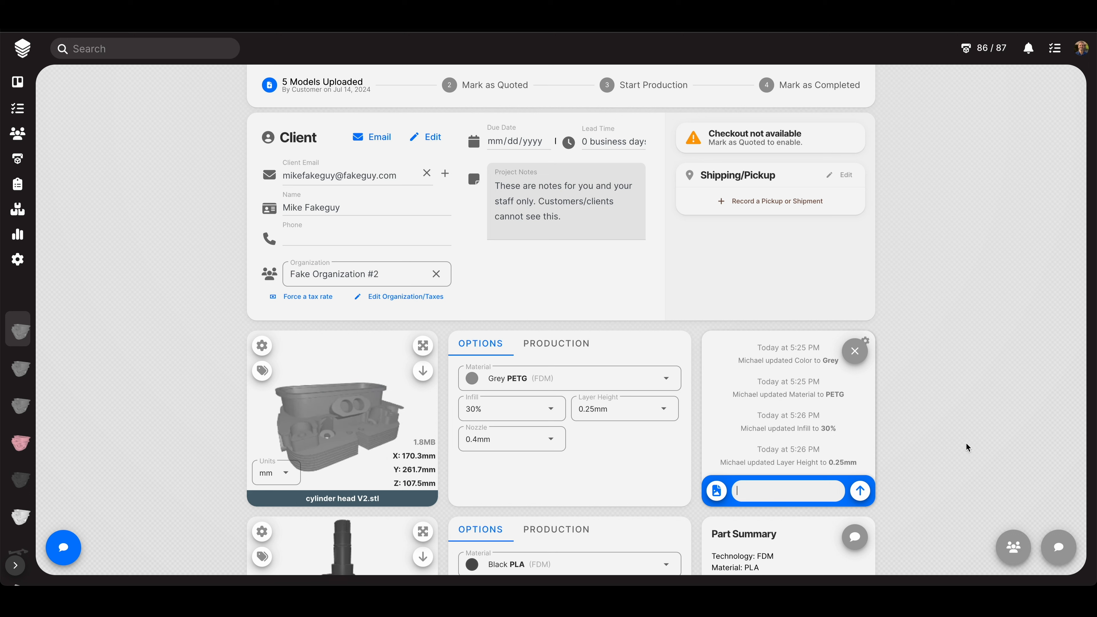
{"action": "type", "text": "@prod"}
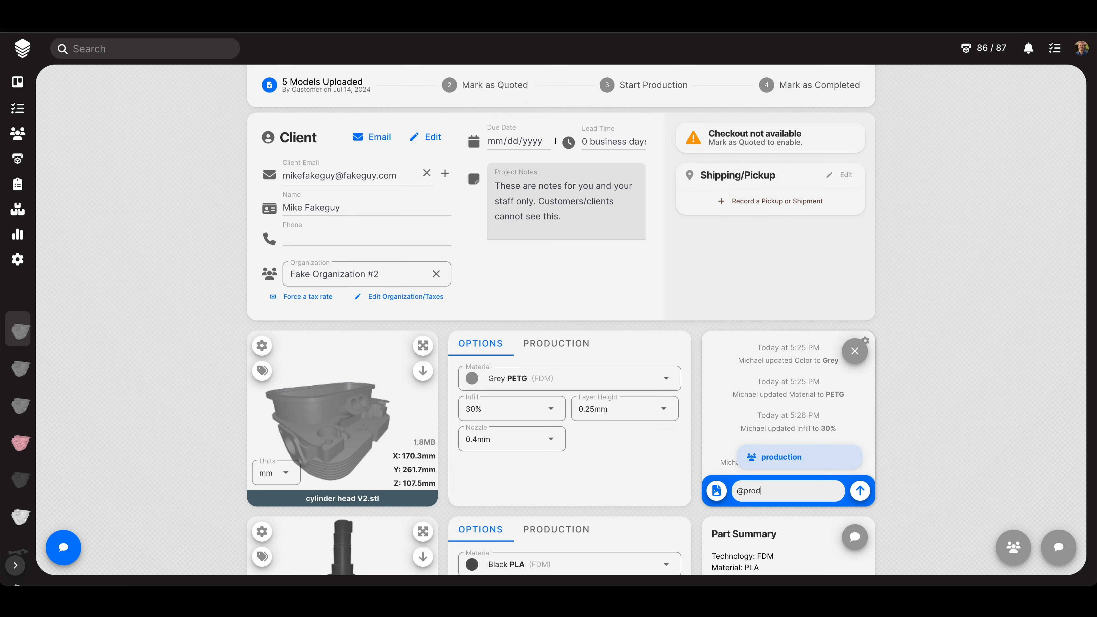
{"action": "key", "text": "Return"}
{"action": "type", "text": "Check this ou"}
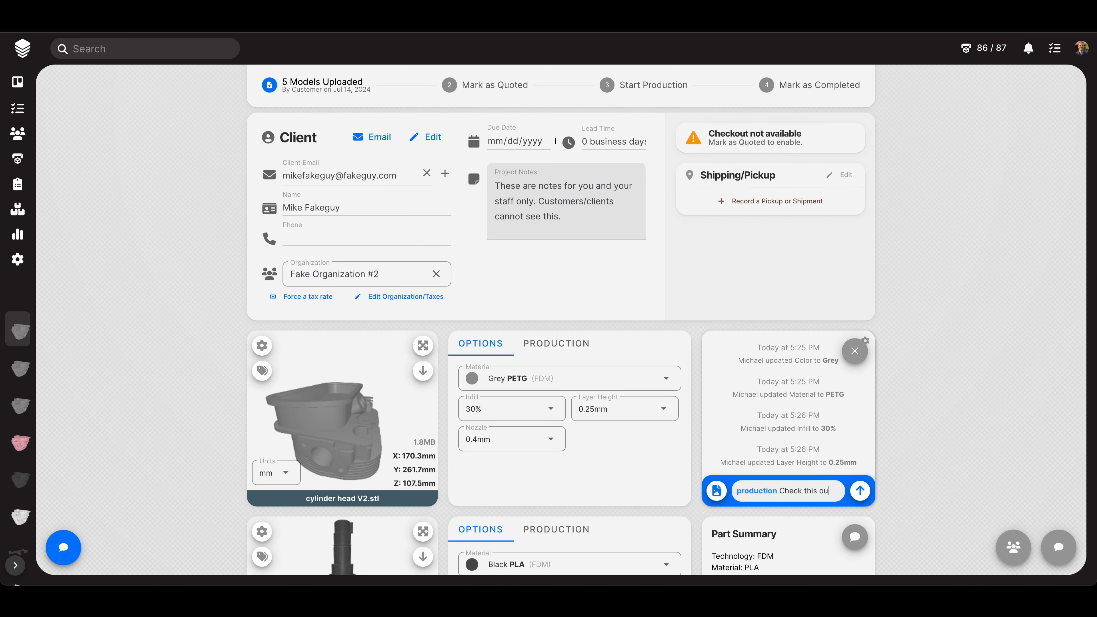
{"action": "type", "text": "t and let me know "}
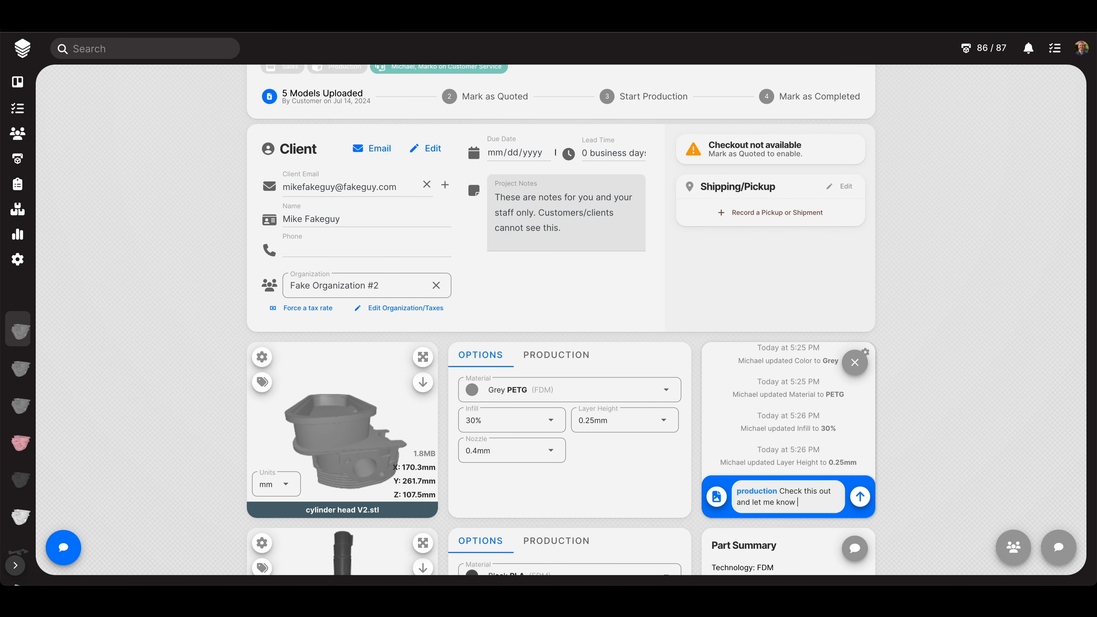
{"action": "type", "text": "your thoughts."}
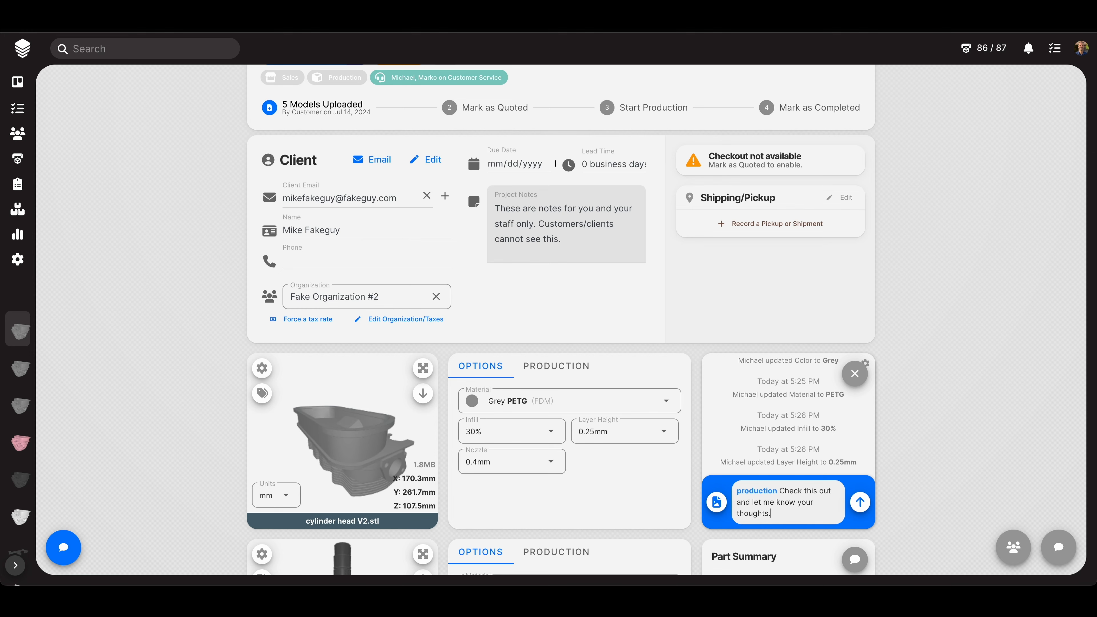
{"action": "key", "text": "Return"}
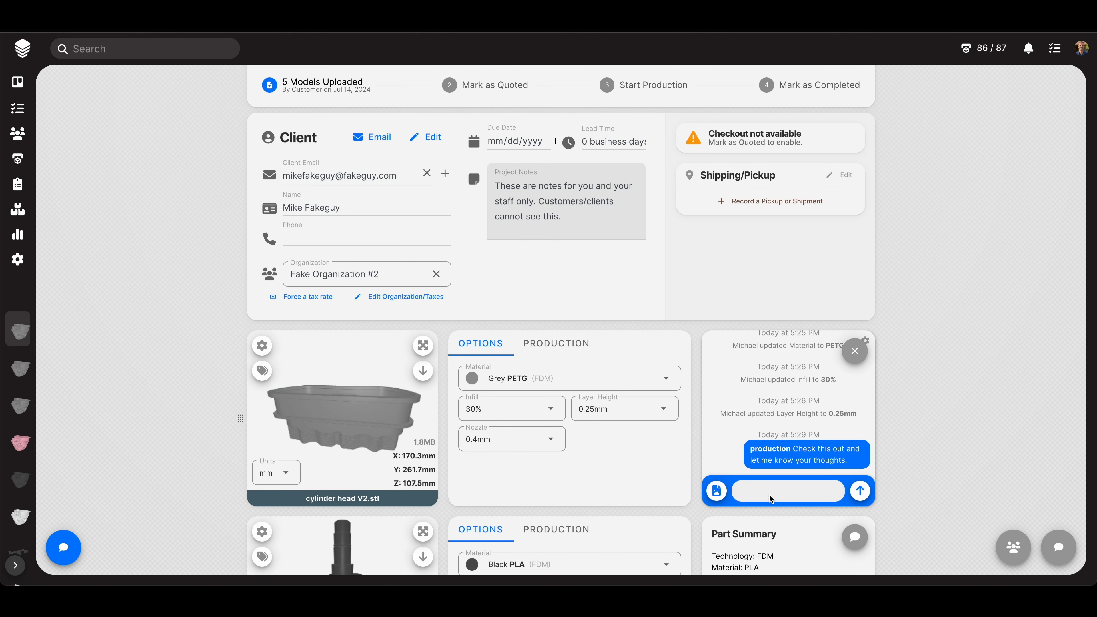
- Delete a stray half-typed staff mention from the chat message box
{"action": "type", "text": "@eva"}
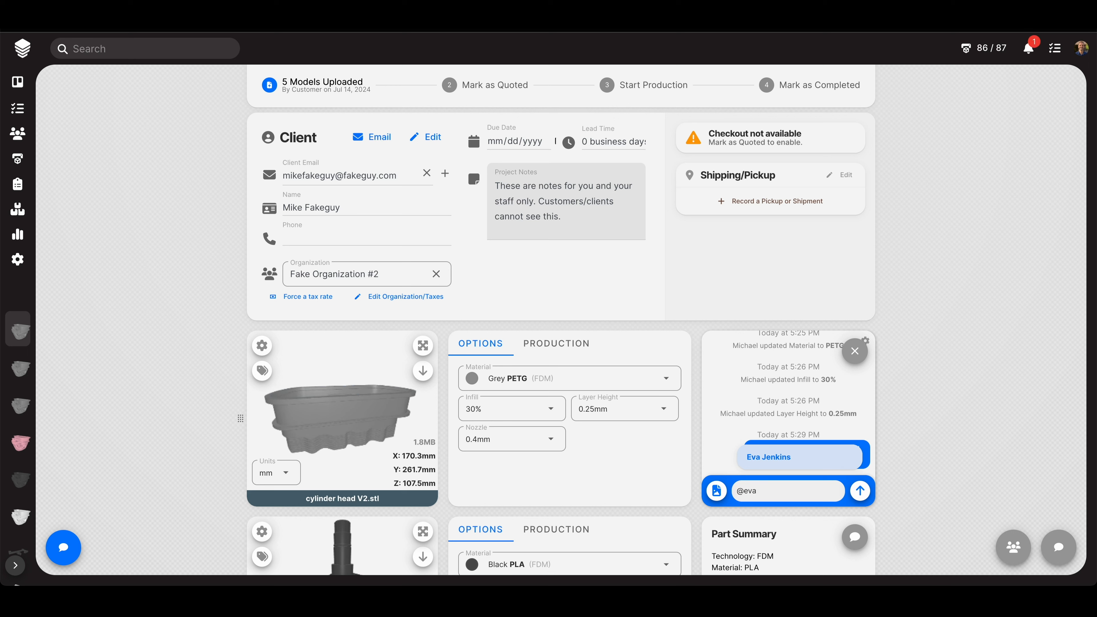
{"action": "key", "text": "super+a"}
{"action": "key", "text": "BackSpace"}
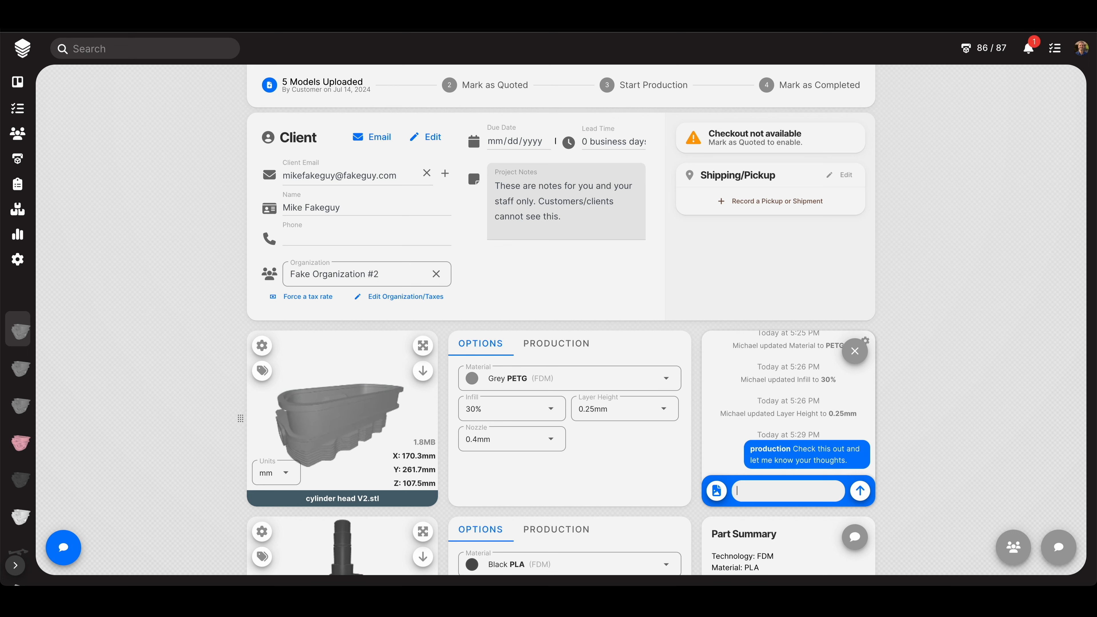
{"action": "left_click", "coordinate": [934, 398]}
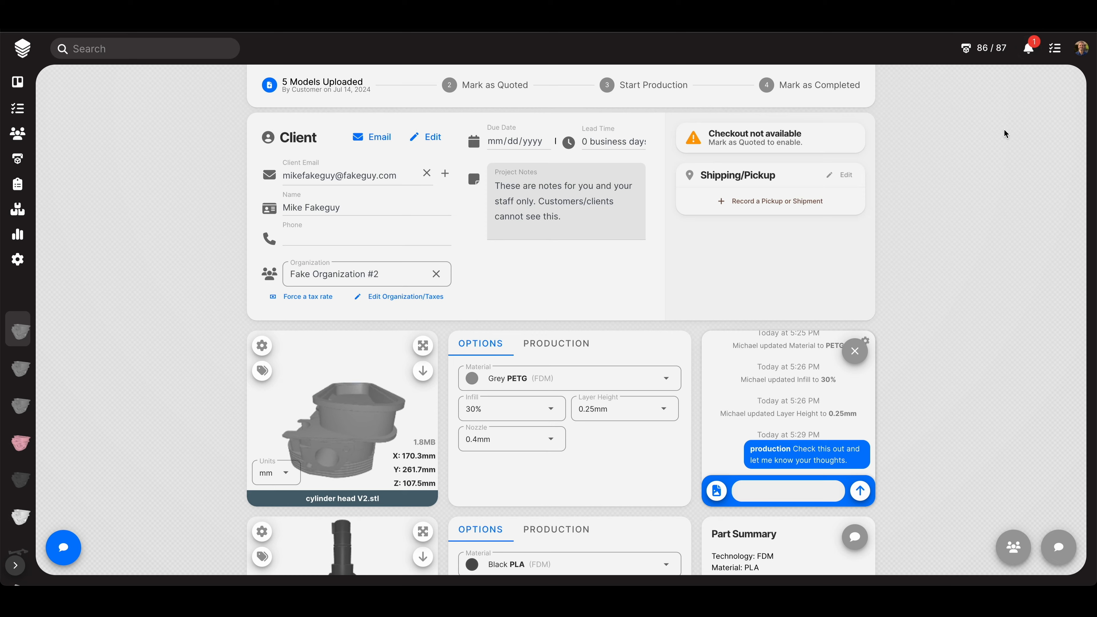
- From the dashboard's notifications, open the first 'tagged you in chat' alert for the cylinder head
{"action": "left_click", "coordinate": [1028, 51]}
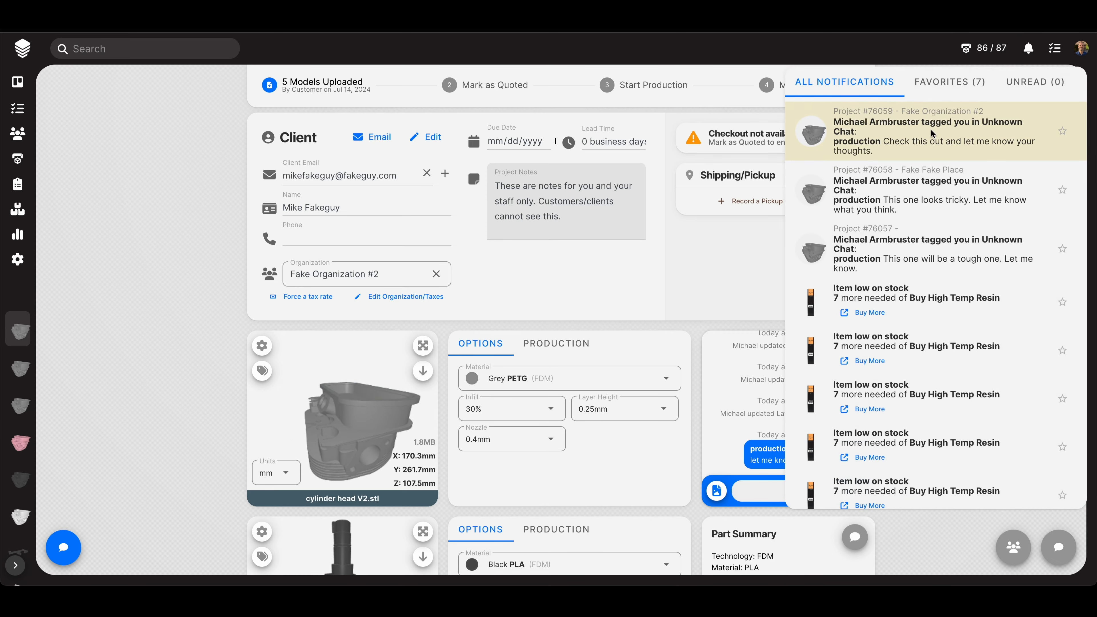
{"action": "left_click", "coordinate": [195, 208]}
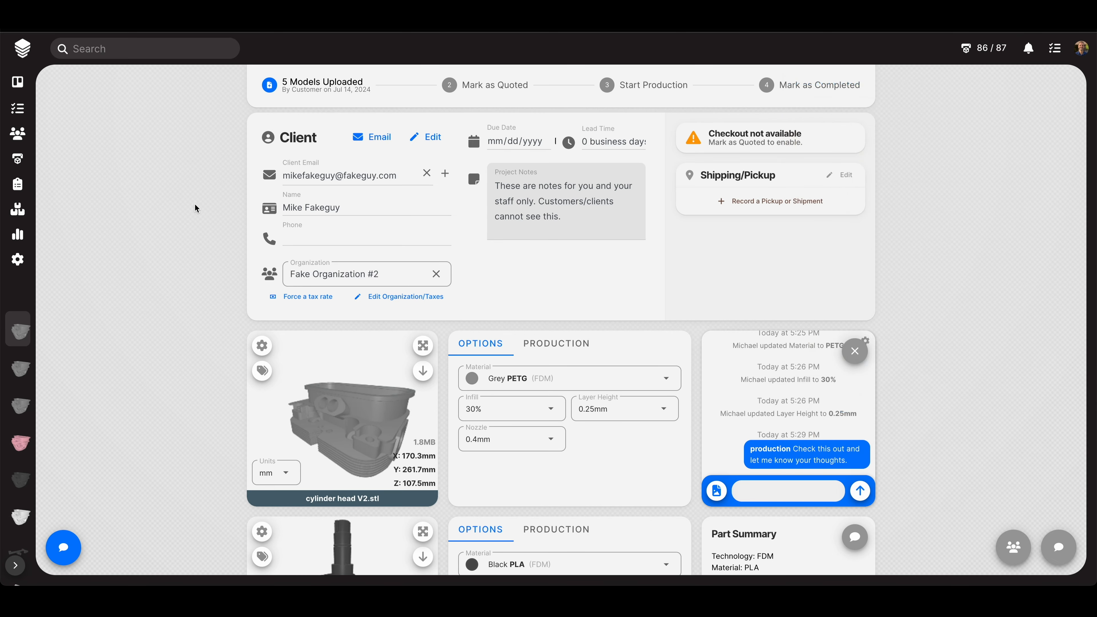
{"action": "left_click", "coordinate": [25, 55]}
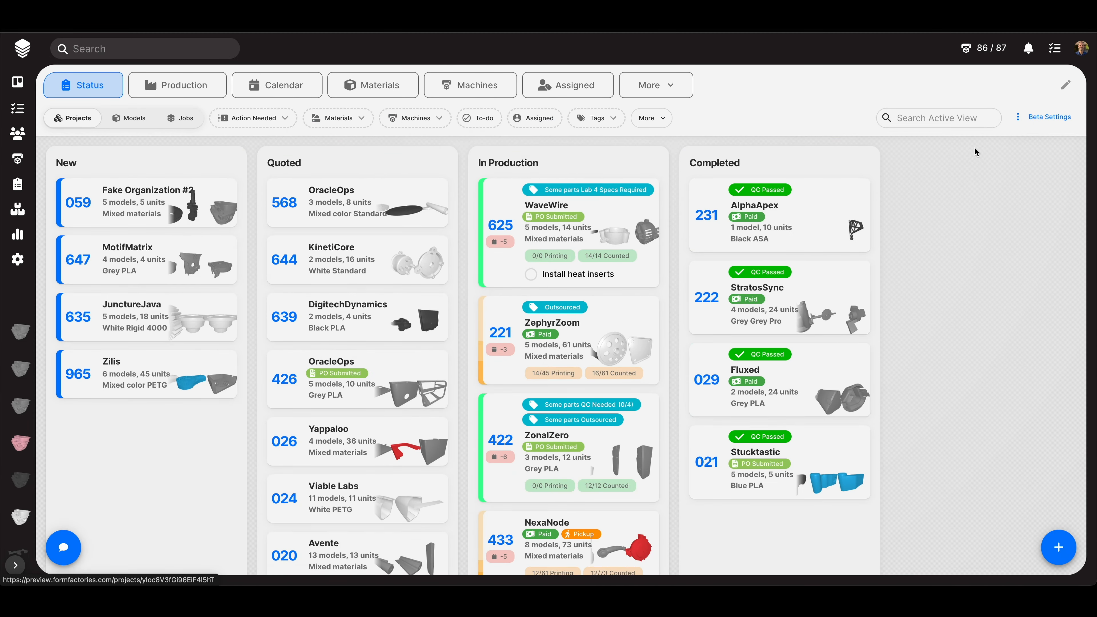
{"action": "left_click", "coordinate": [1029, 48]}
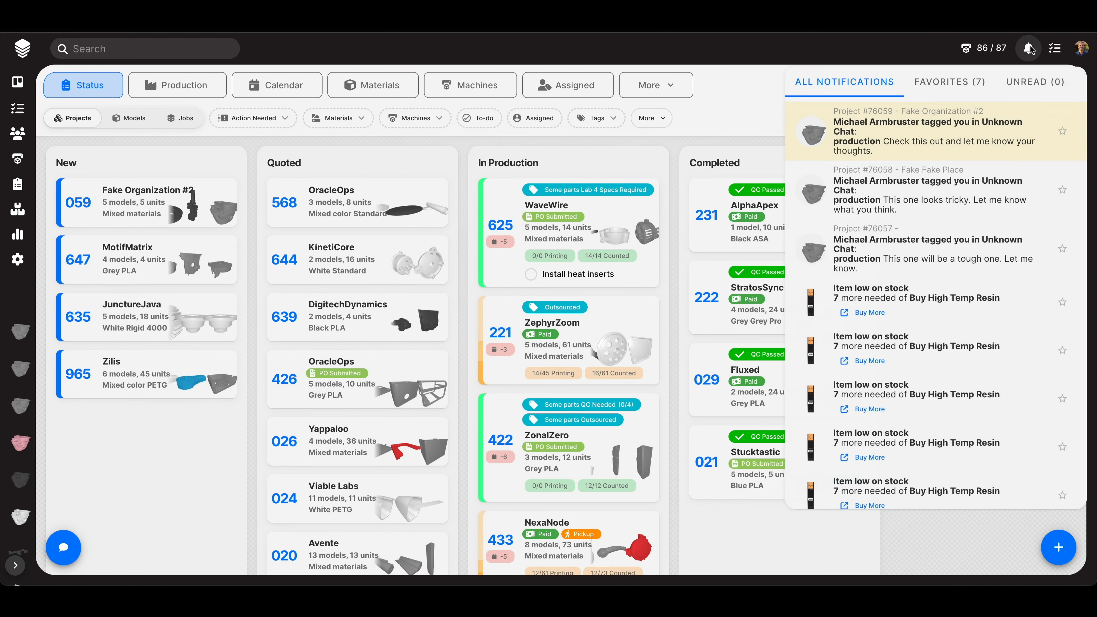
{"action": "left_click", "coordinate": [957, 141]}
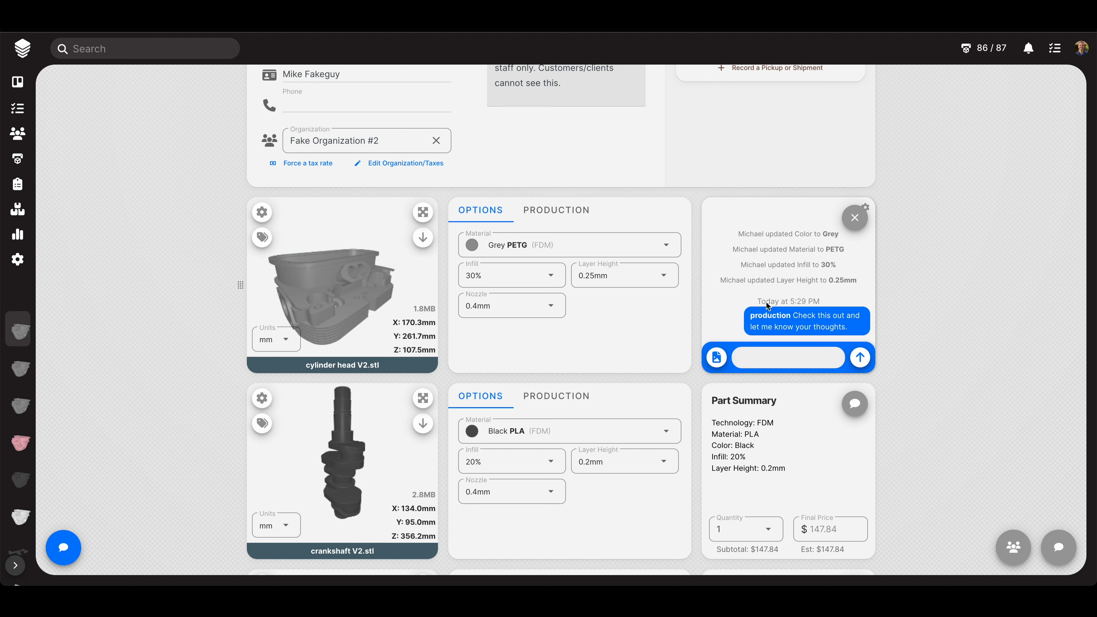
- Reopen the cylinder head chat, cancel a file attachment, then close the chat to show the $110.30 summary
{"action": "left_click", "coordinate": [848, 226]}
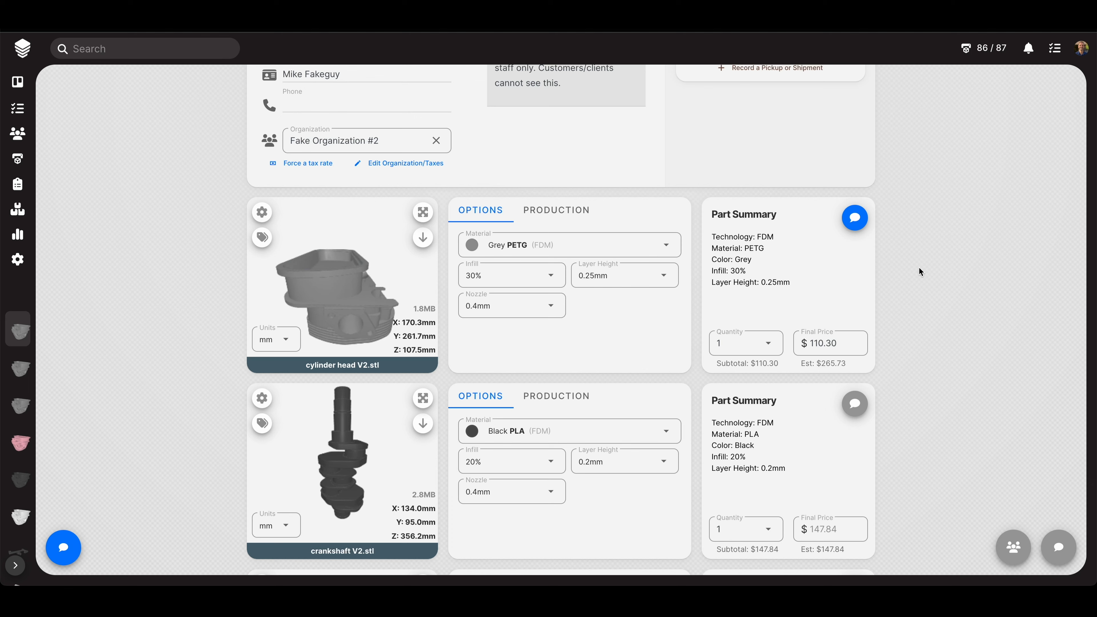
{"action": "left_click", "coordinate": [849, 221]}
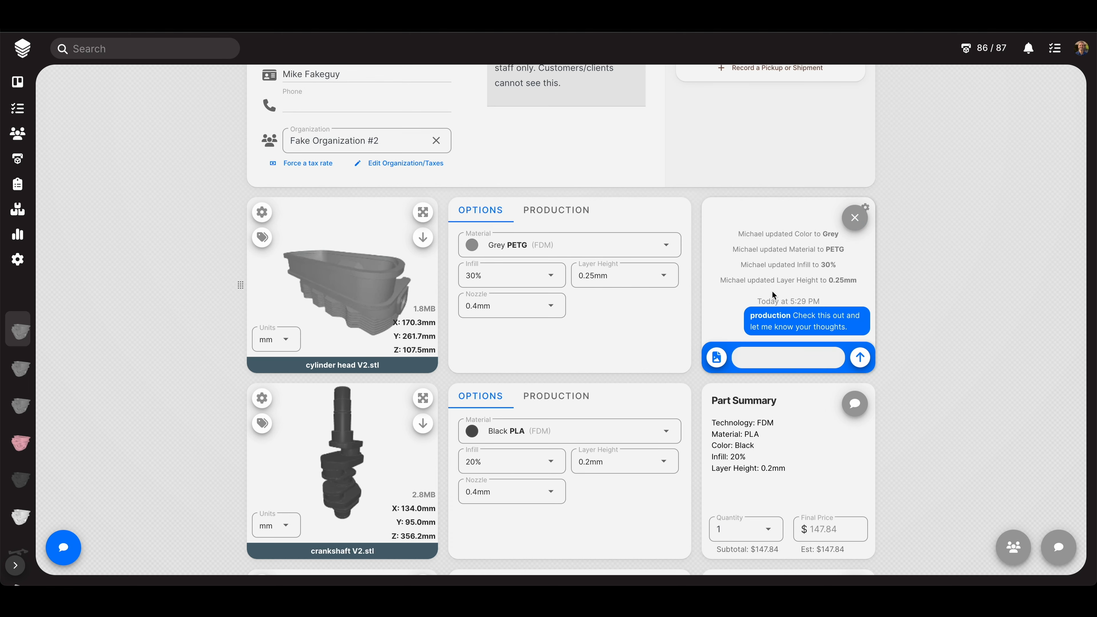
{"action": "left_click", "coordinate": [715, 361]}
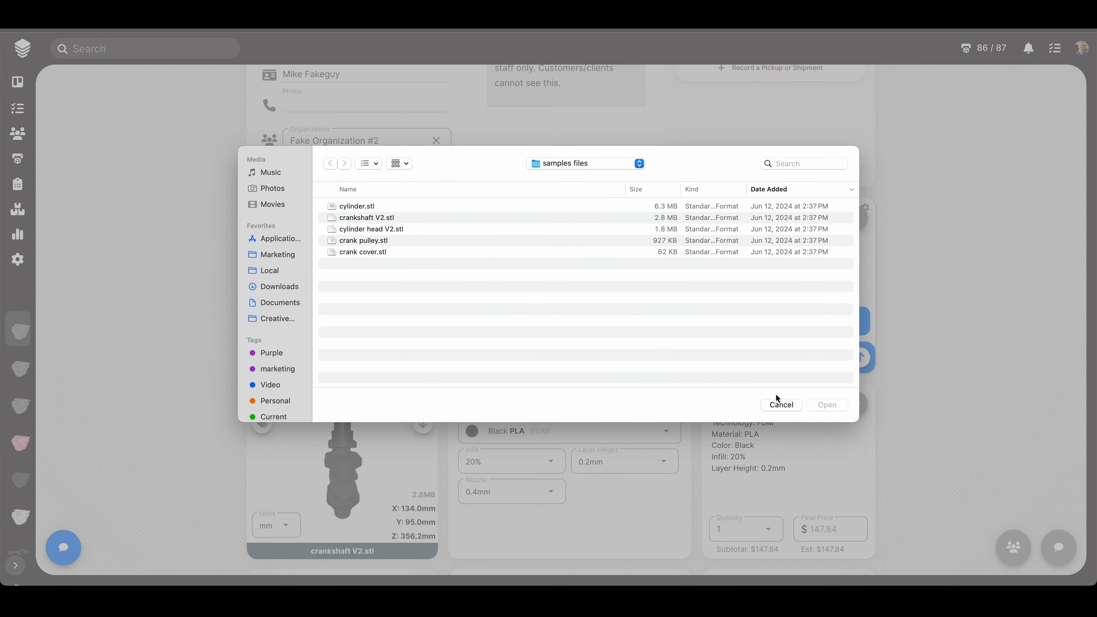
{"action": "left_click", "coordinate": [781, 405]}
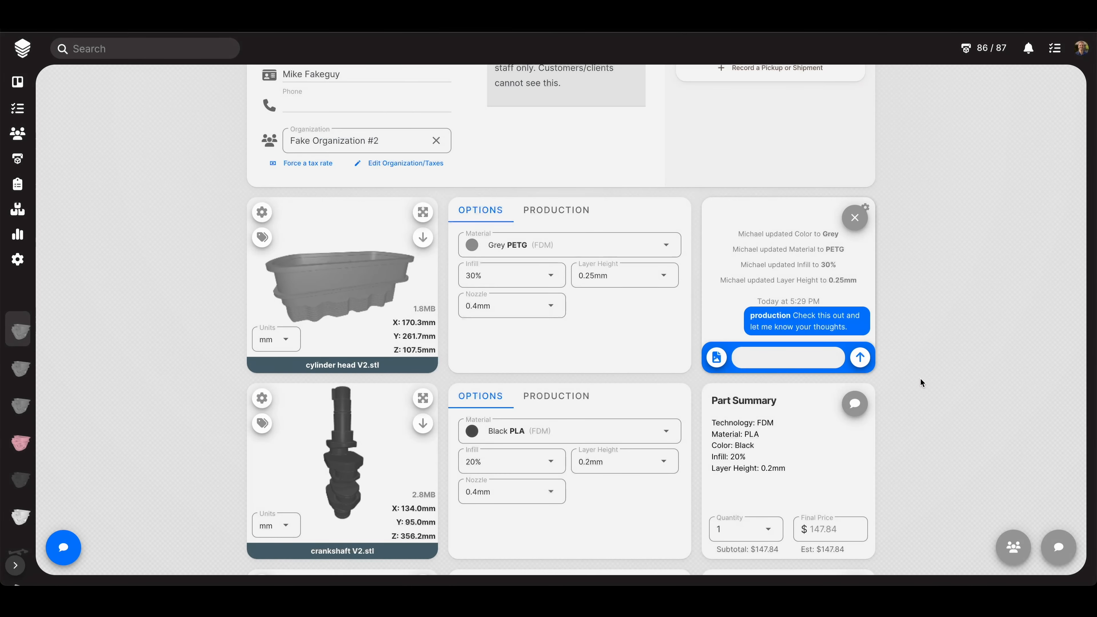
{"action": "left_click", "coordinate": [857, 218]}
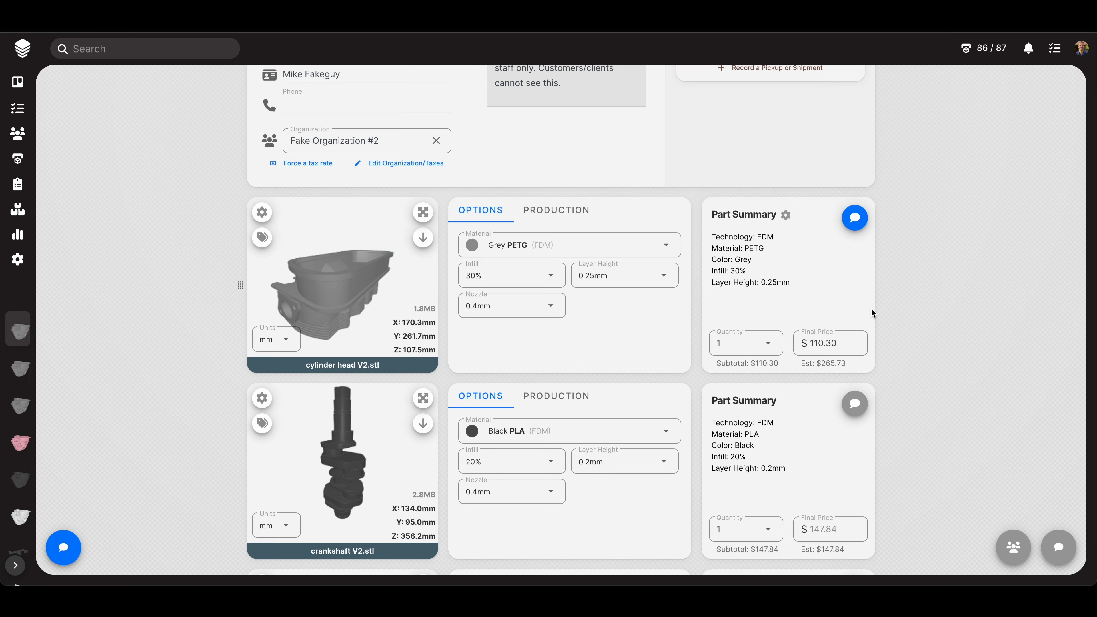
- Open Project #059's Public Chat Room and scroll its log of five uploads and the lead-time update
{"action": "left_click", "coordinate": [1062, 543]}
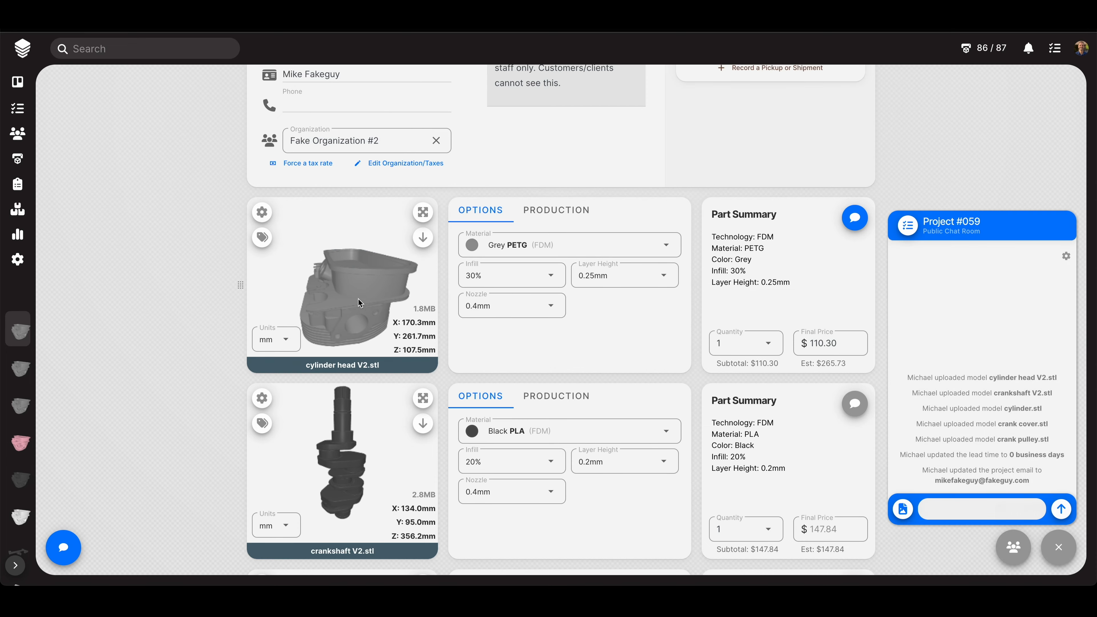
{"action": "scroll", "coordinate": [212, 366], "scroll_direction": "down", "scroll_amount": 8}
{"action": "scroll", "coordinate": [212, 367], "scroll_direction": "up", "scroll_amount": 15}
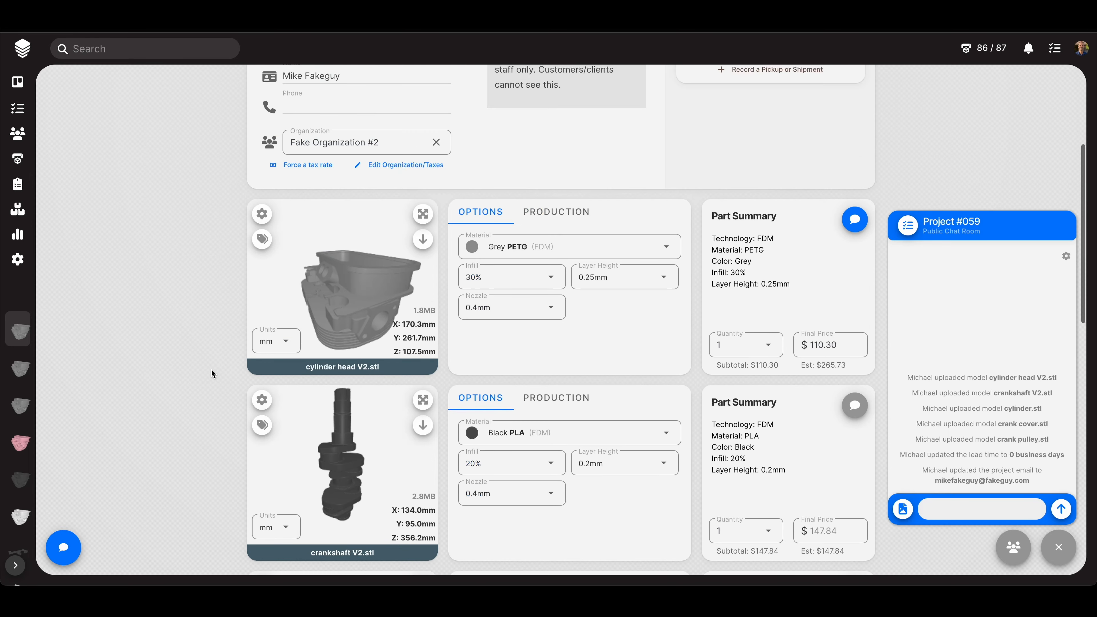
{"action": "scroll", "coordinate": [212, 371], "scroll_direction": "down", "scroll_amount": 1}
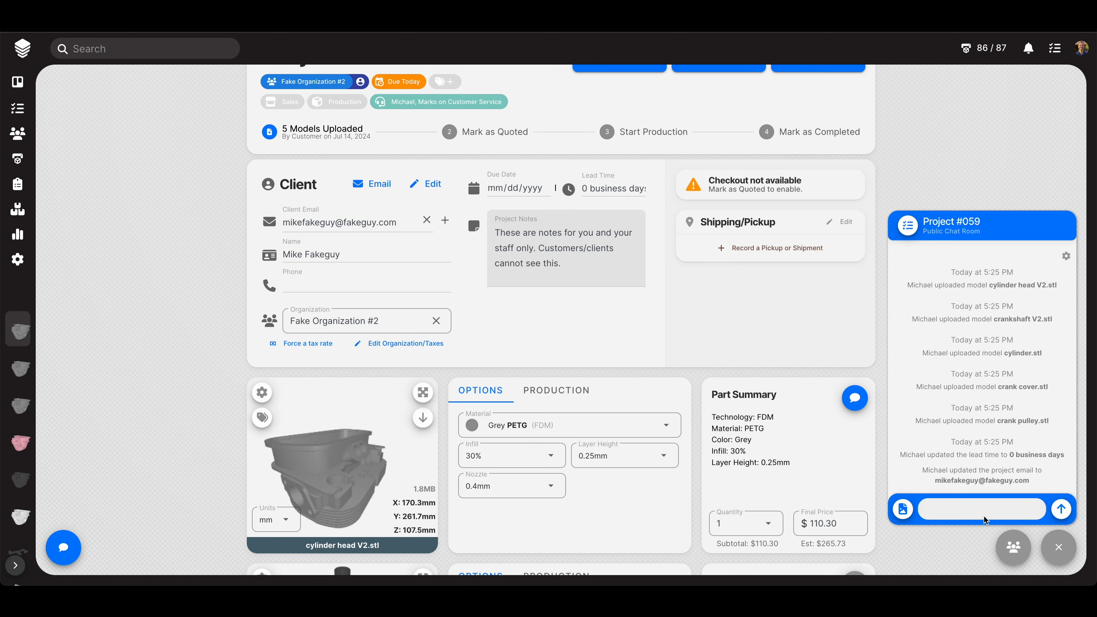
{"action": "mouse_move", "coordinate": [903, 510]}
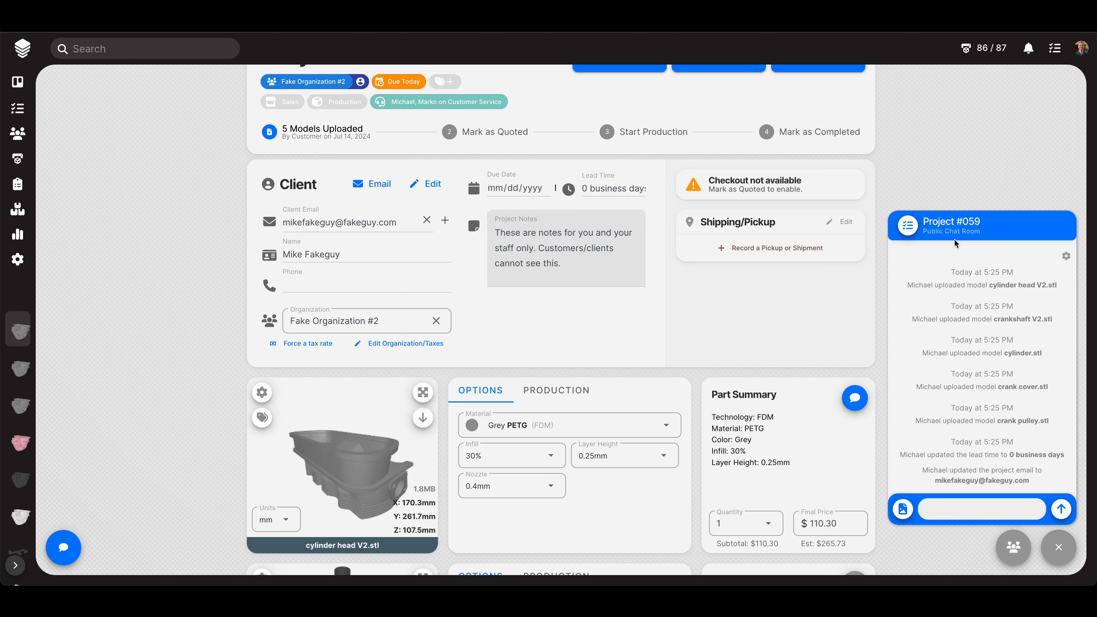
- Try Add New Todo in the task panel, then open Project #059's empty Customer Chat
{"action": "left_click", "coordinate": [905, 232]}
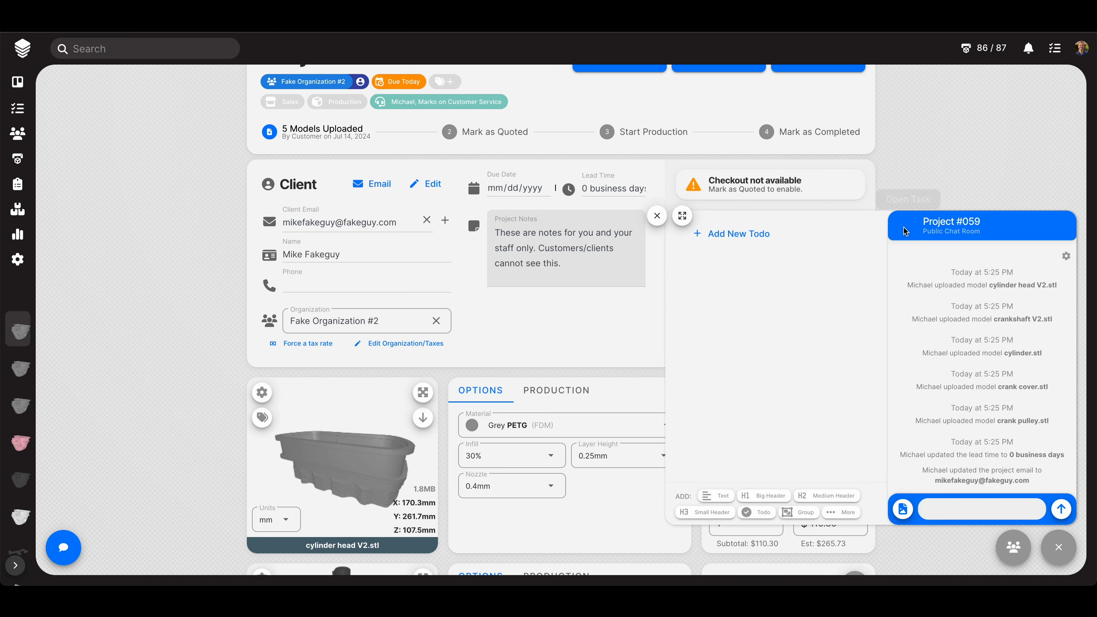
{"action": "left_click", "coordinate": [724, 241]}
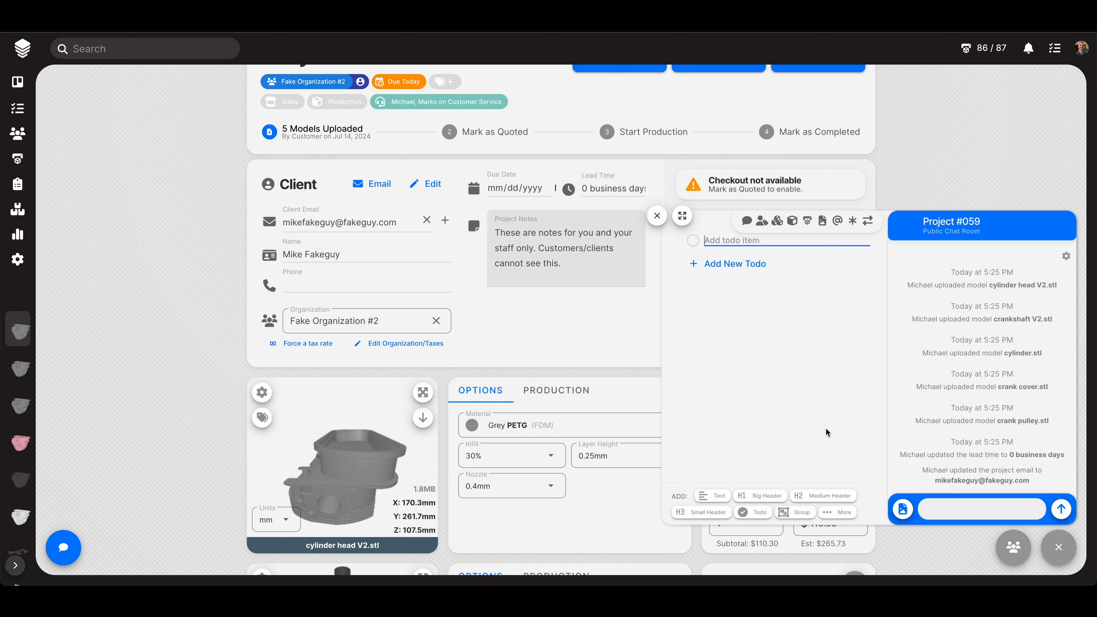
{"action": "left_click", "coordinate": [1058, 546]}
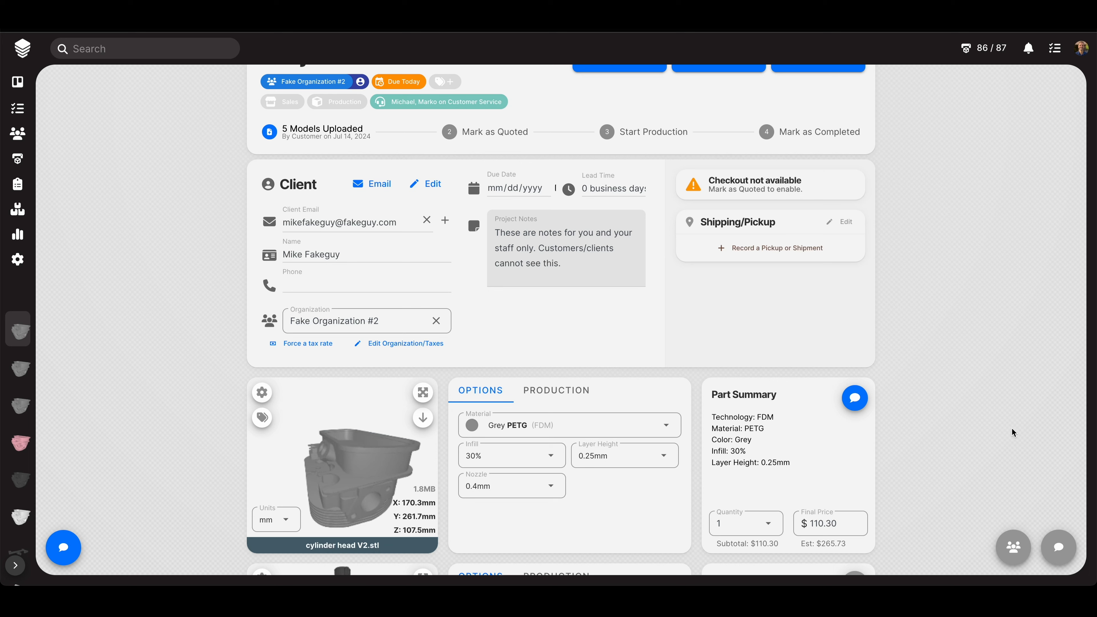
{"action": "left_click", "coordinate": [1006, 544]}
{"action": "left_click", "coordinate": [964, 510]}
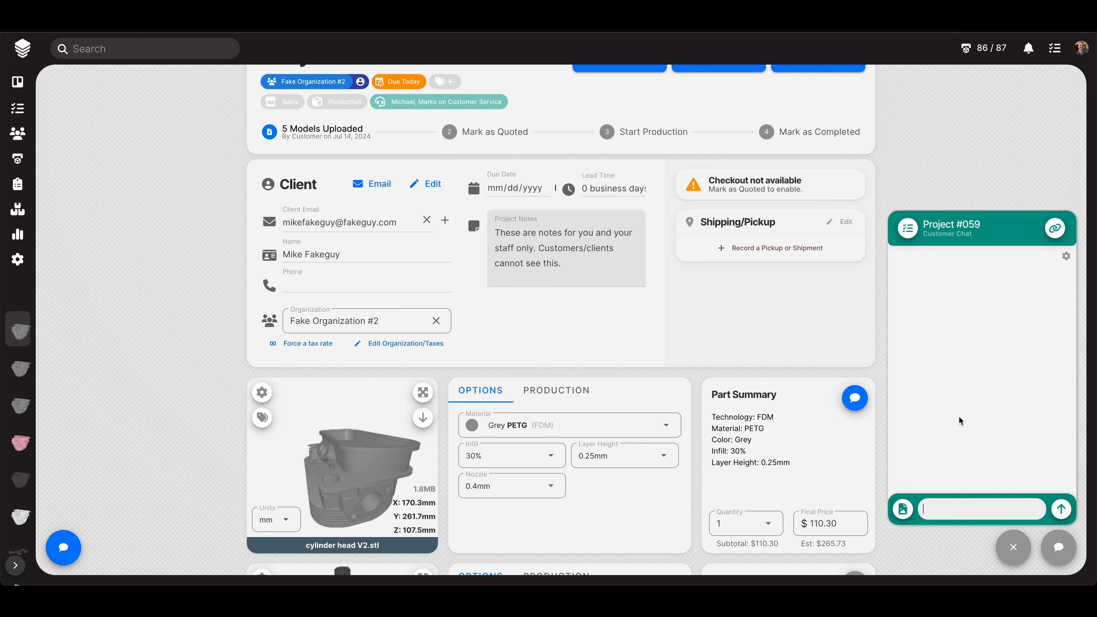
- Close the Customer Chat and scroll back up to Project #059's header
{"action": "left_click", "coordinate": [1007, 543]}
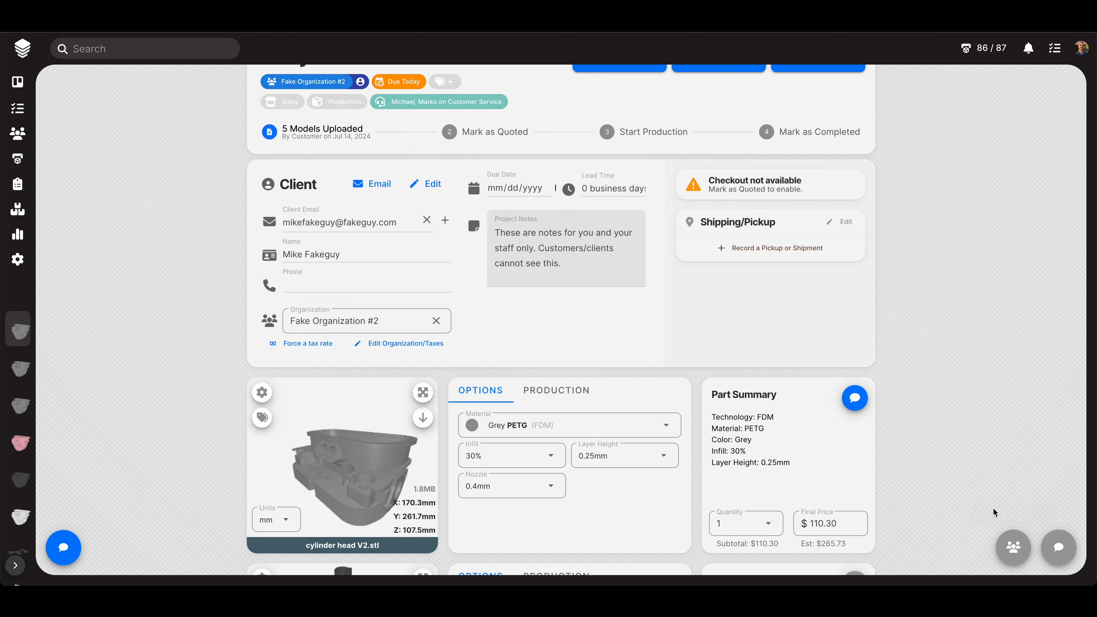
{"action": "scroll", "coordinate": [987, 496], "scroll_direction": "down", "scroll_amount": 1}
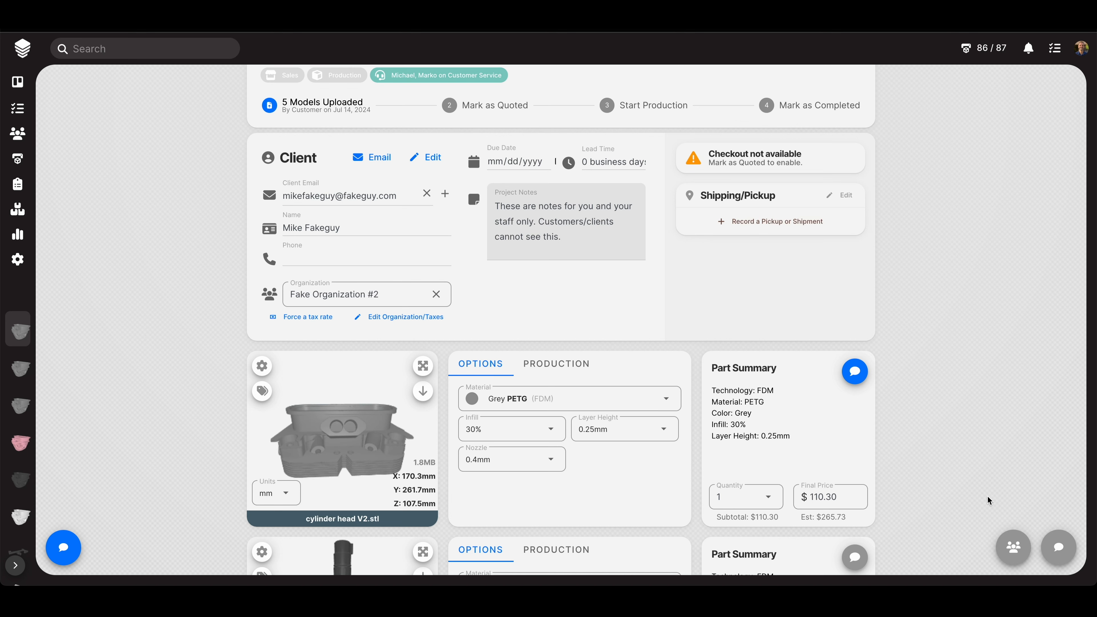
{"action": "scroll", "coordinate": [987, 496], "scroll_direction": "up", "scroll_amount": 2}
{"action": "scroll", "coordinate": [987, 496], "scroll_direction": "up", "scroll_amount": 1}
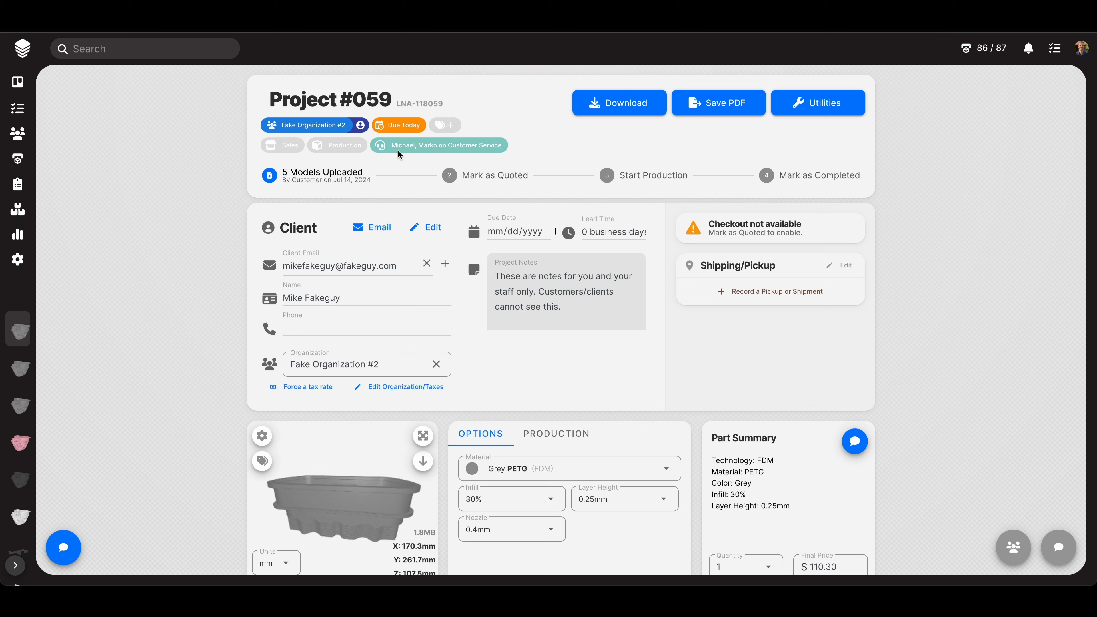
- Add three staff members to Project #059's Sales role from the staff dropdown
{"action": "left_click", "coordinate": [292, 149]}
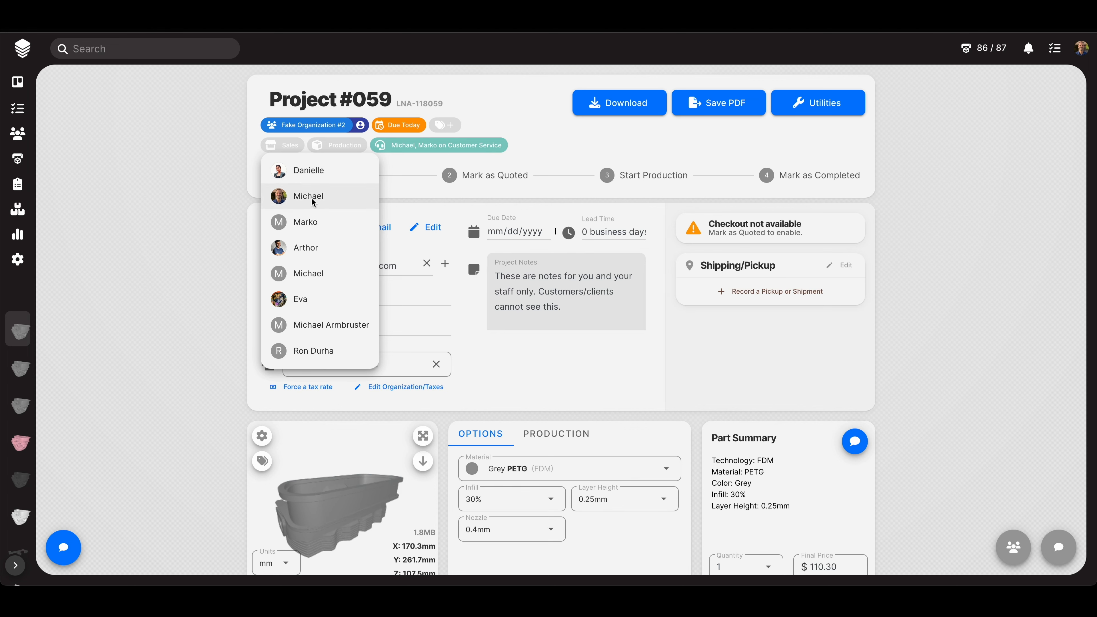
{"action": "left_click", "coordinate": [314, 201]}
{"action": "left_click", "coordinate": [314, 279]}
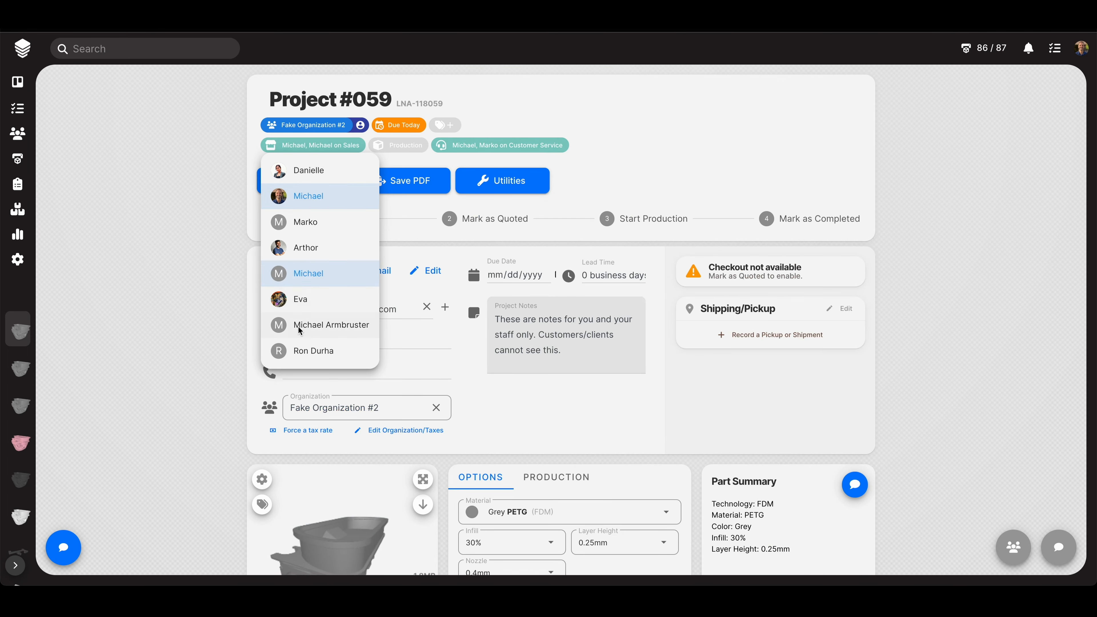
{"action": "left_click", "coordinate": [304, 329]}
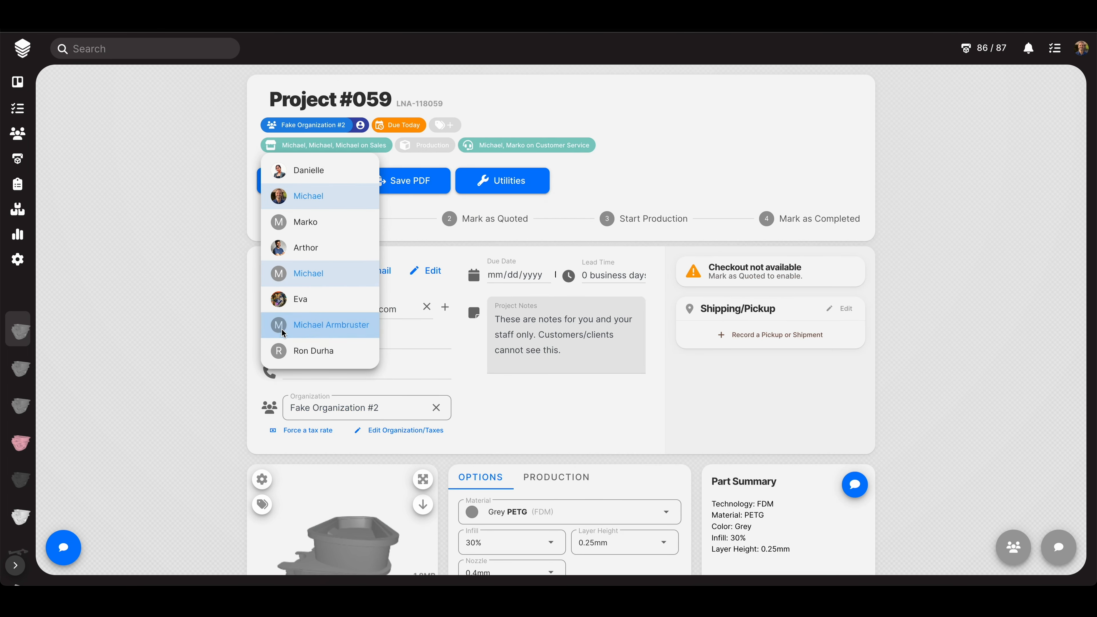
{"action": "left_click", "coordinate": [195, 366]}
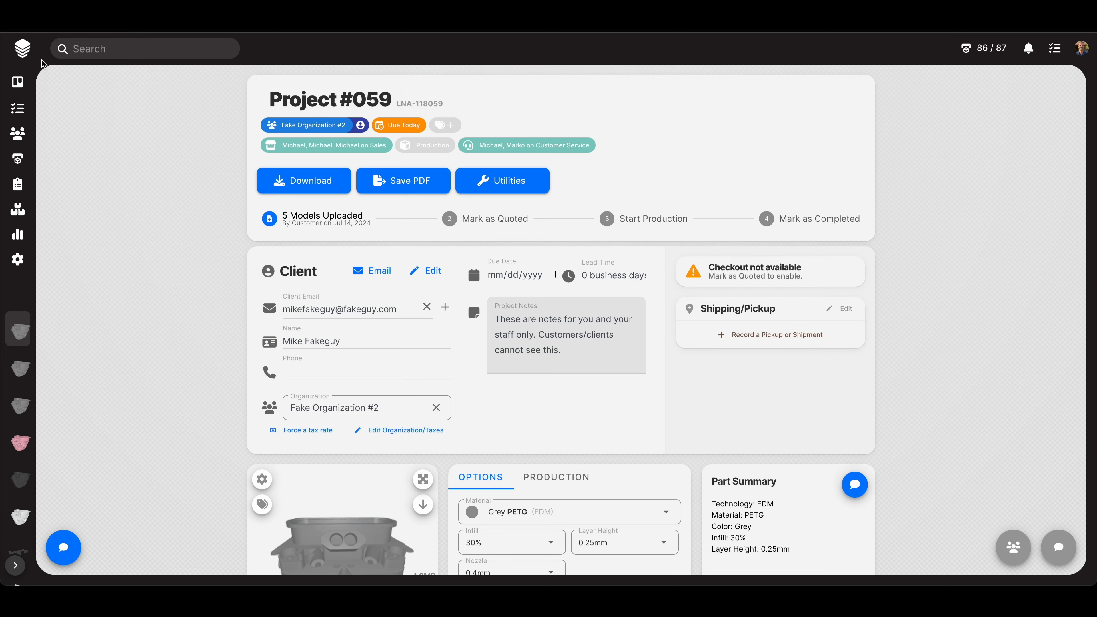
{"action": "left_click", "coordinate": [22, 48]}
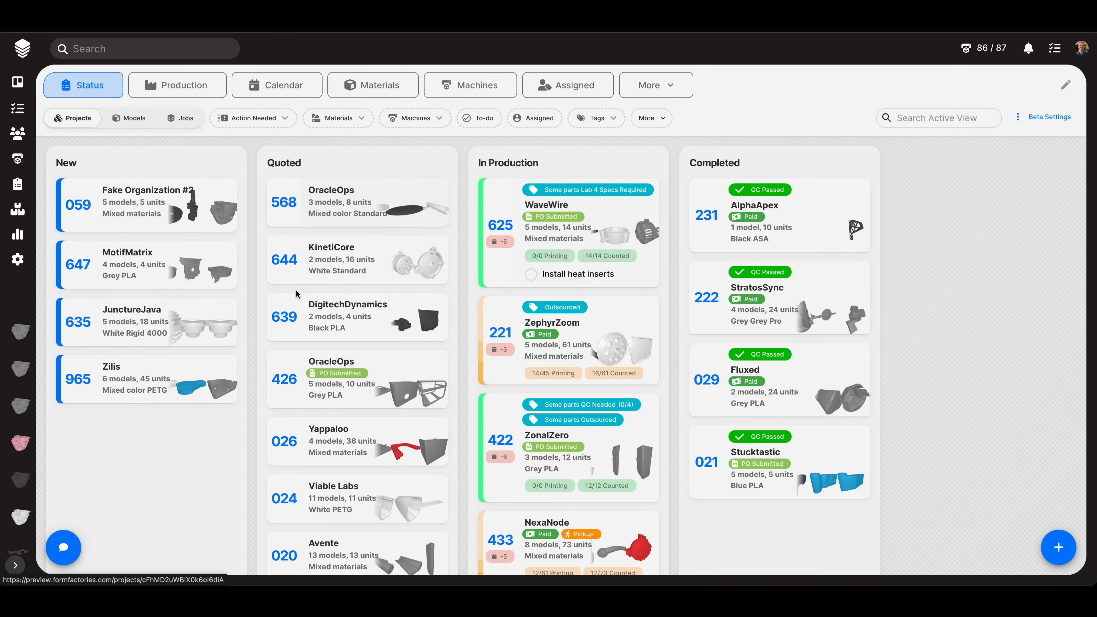
{"action": "left_click", "coordinate": [577, 84]}
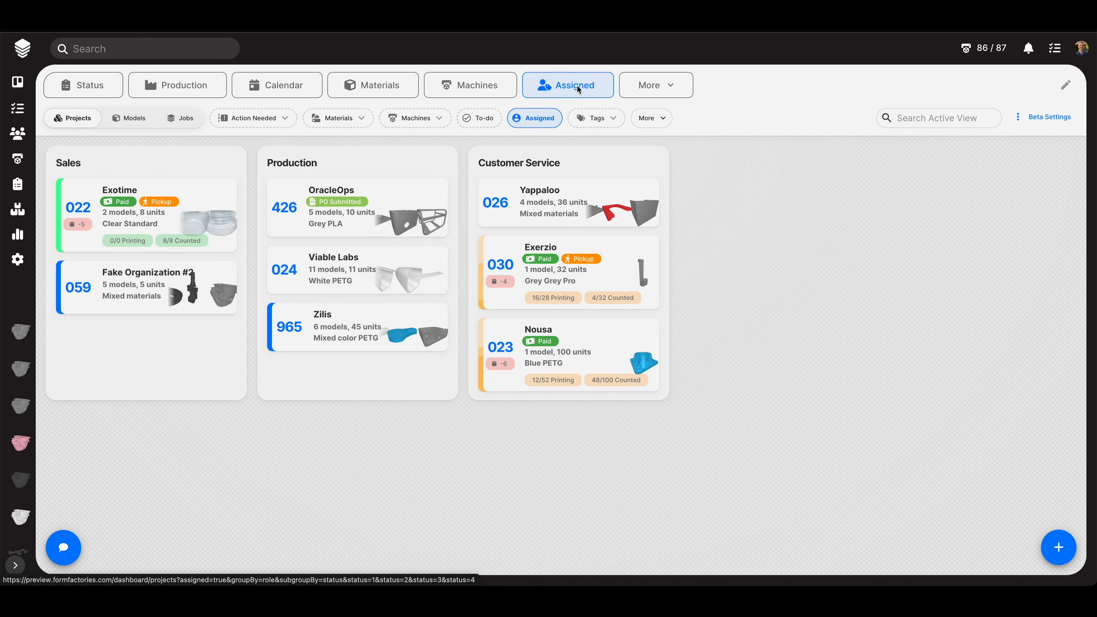
{"action": "double_click", "coordinate": [76, 165]}
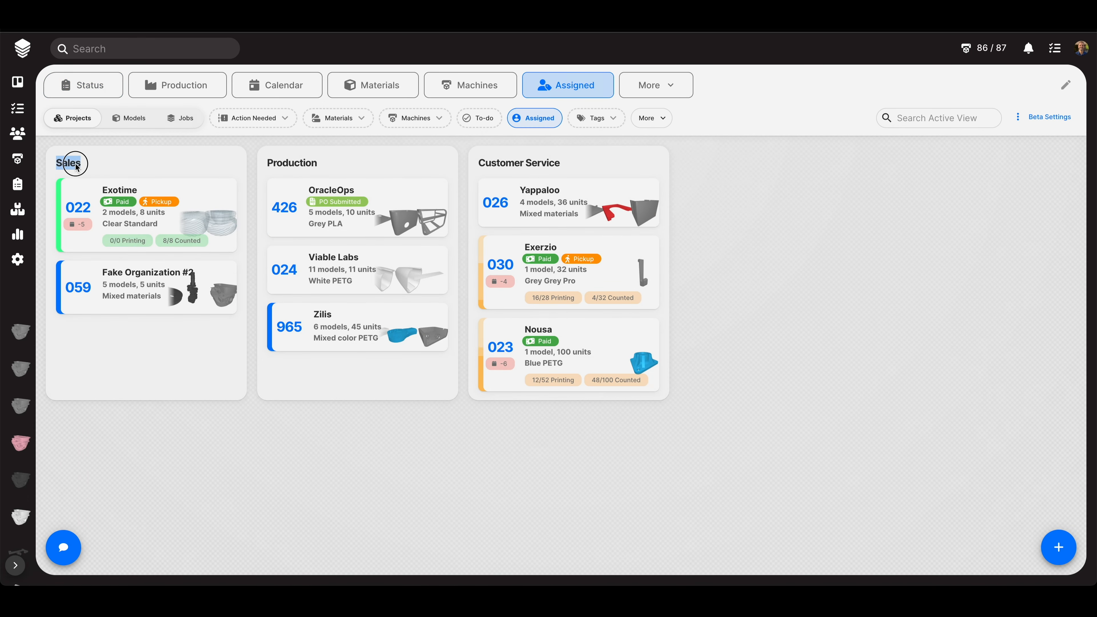
{"action": "left_click", "coordinate": [130, 290]}
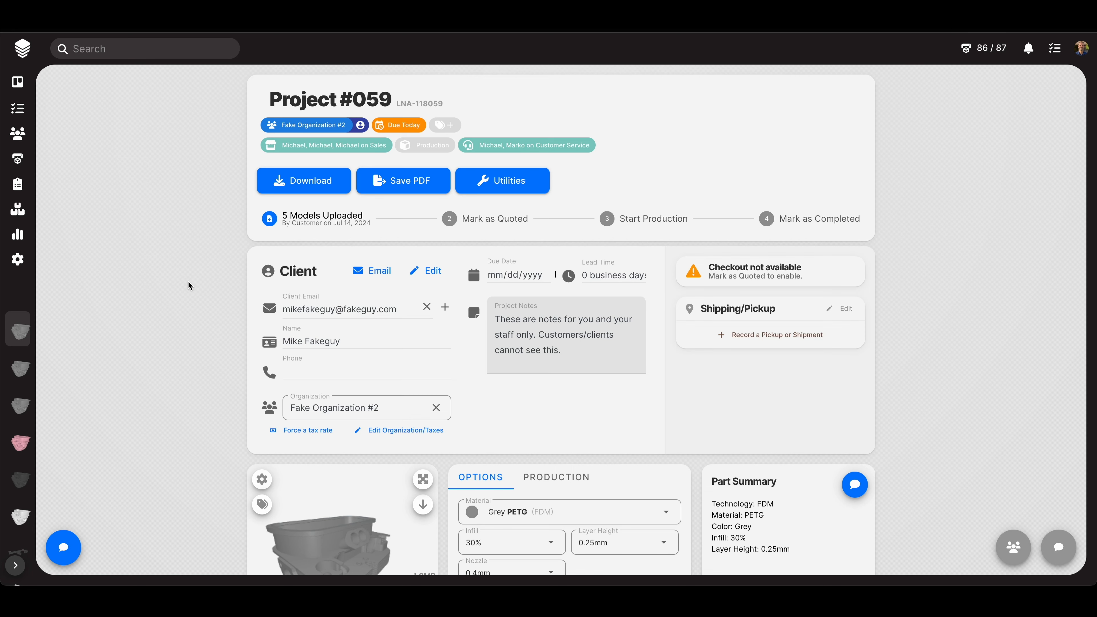
{"action": "scroll", "coordinate": [188, 281], "scroll_direction": "down", "scroll_amount": 1}
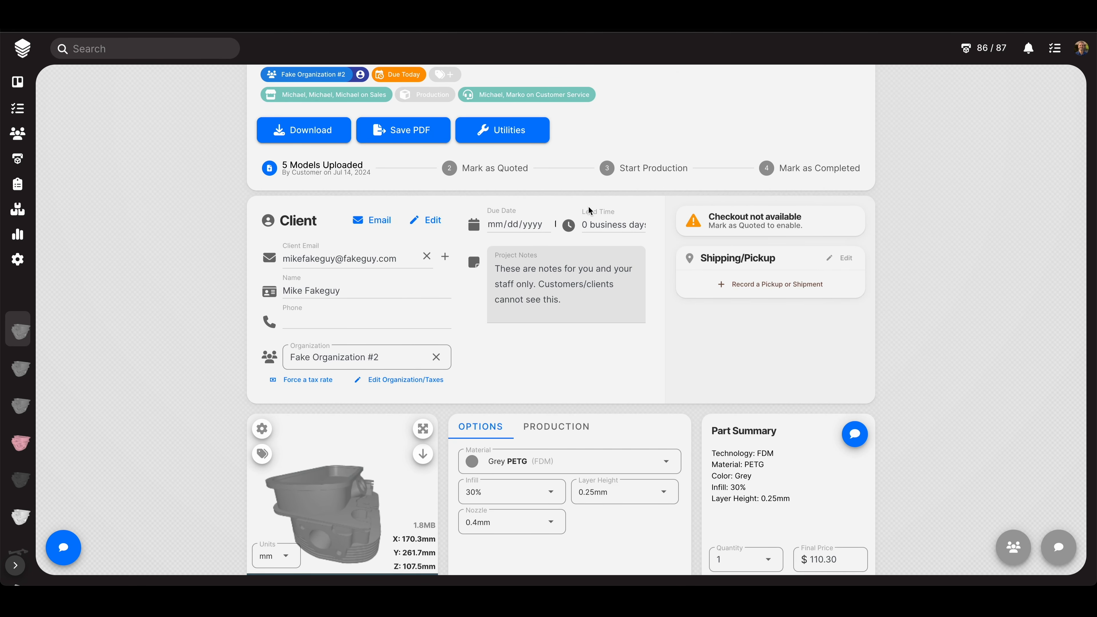
- Dismiss the due-date calendar without a date and replace the lead time with 1
{"action": "left_click", "coordinate": [531, 225]}
{"action": "left_click", "coordinate": [205, 242]}
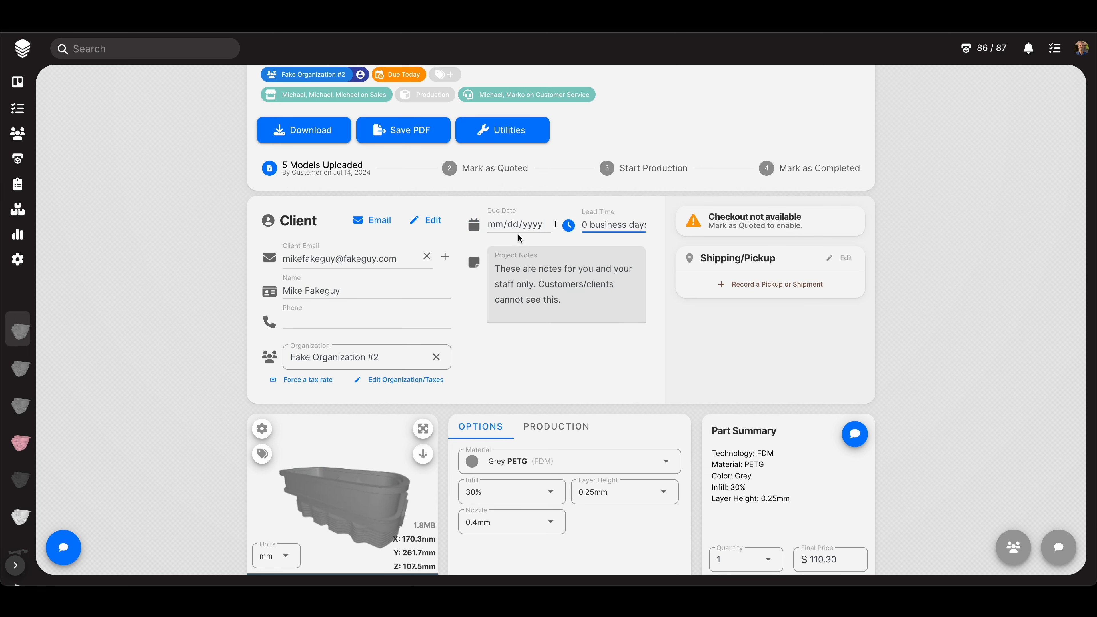
{"action": "key", "text": "super+a"}
{"action": "type", "text": "1"}
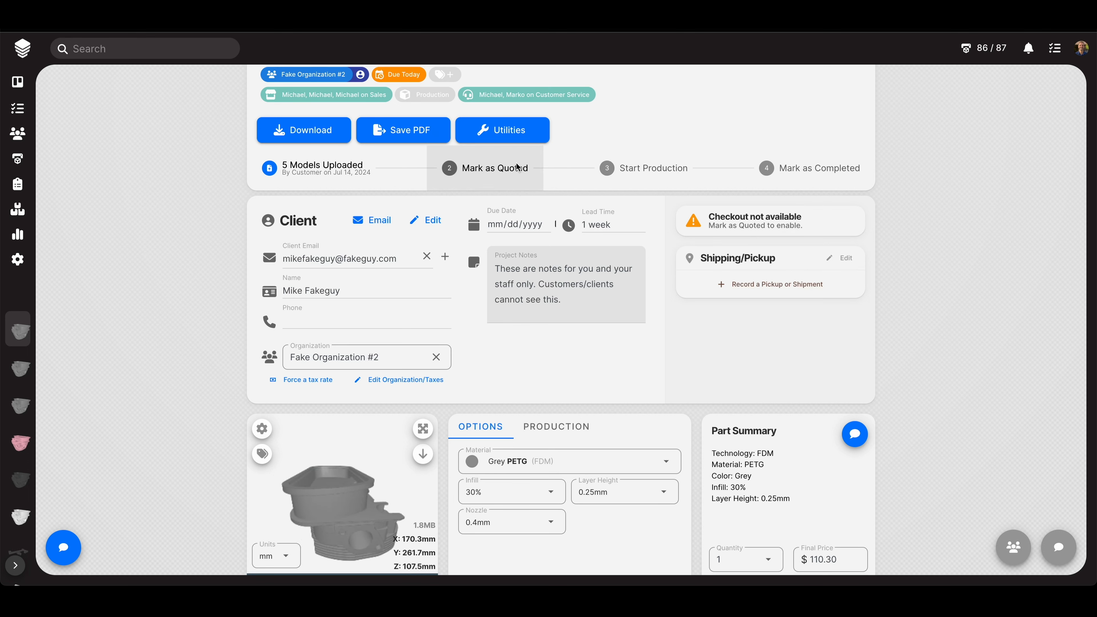
- Mark Project #059 quoted ($503.06) and apply the cylinder head's Grey PETG, 30% infill, 0.25mm settings to all parts
{"action": "left_click", "coordinate": [477, 171]}
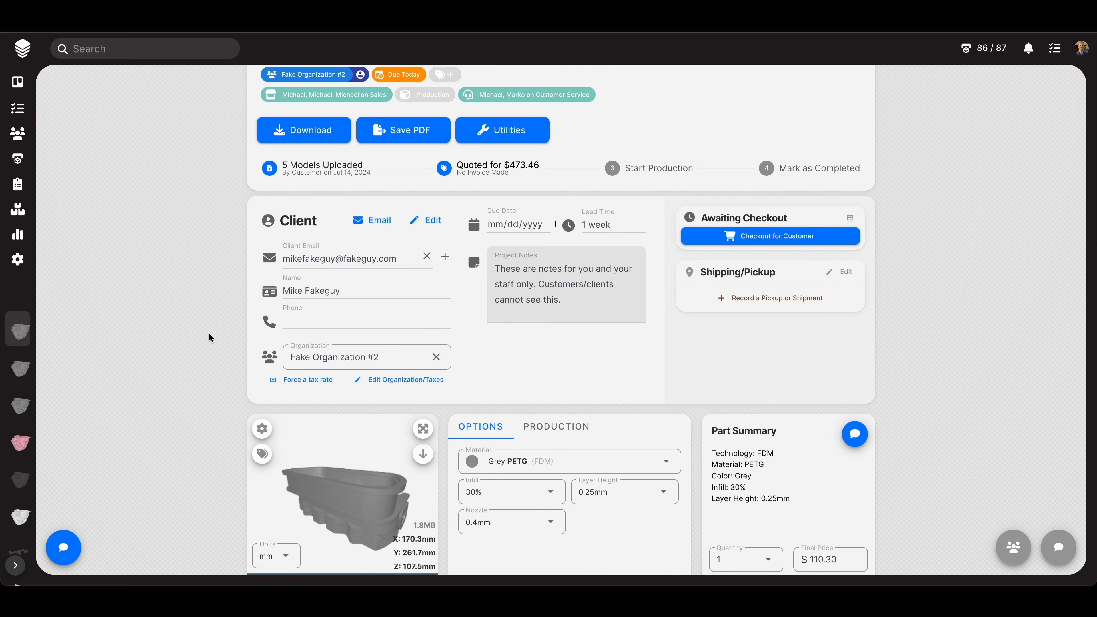
{"action": "scroll", "coordinate": [181, 383], "scroll_direction": "down", "scroll_amount": 3}
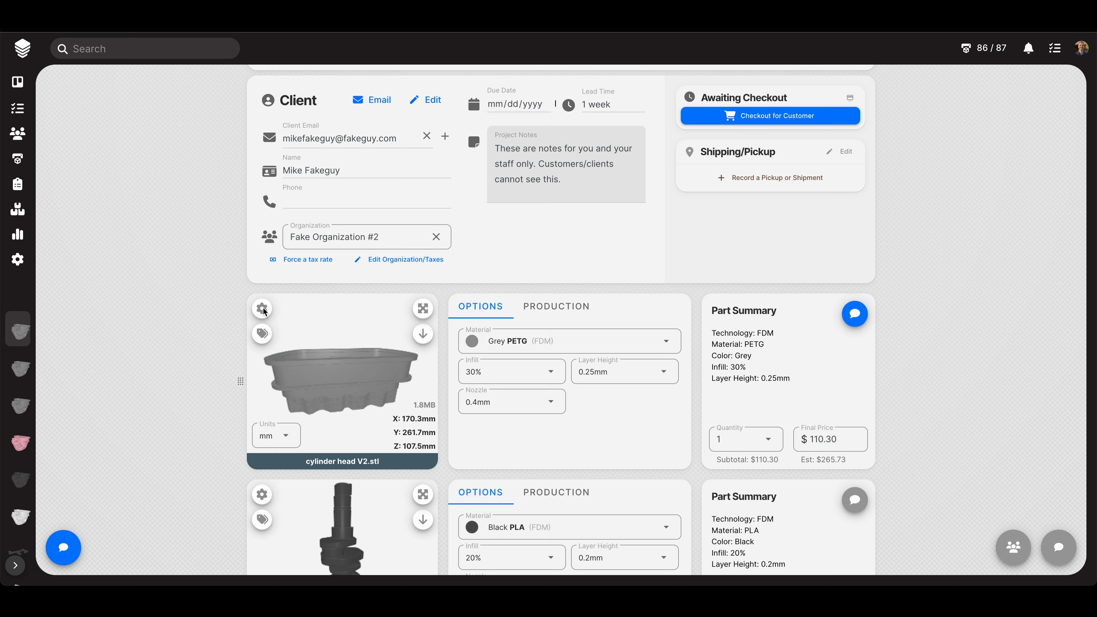
{"action": "left_click", "coordinate": [263, 310]}
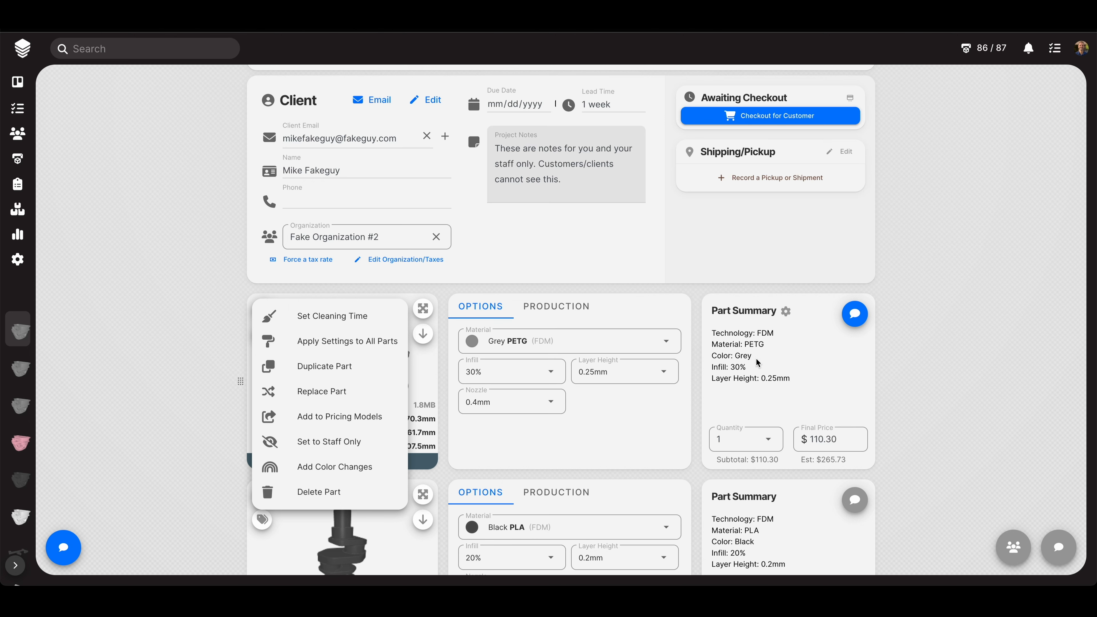
{"action": "left_click", "coordinate": [342, 341]}
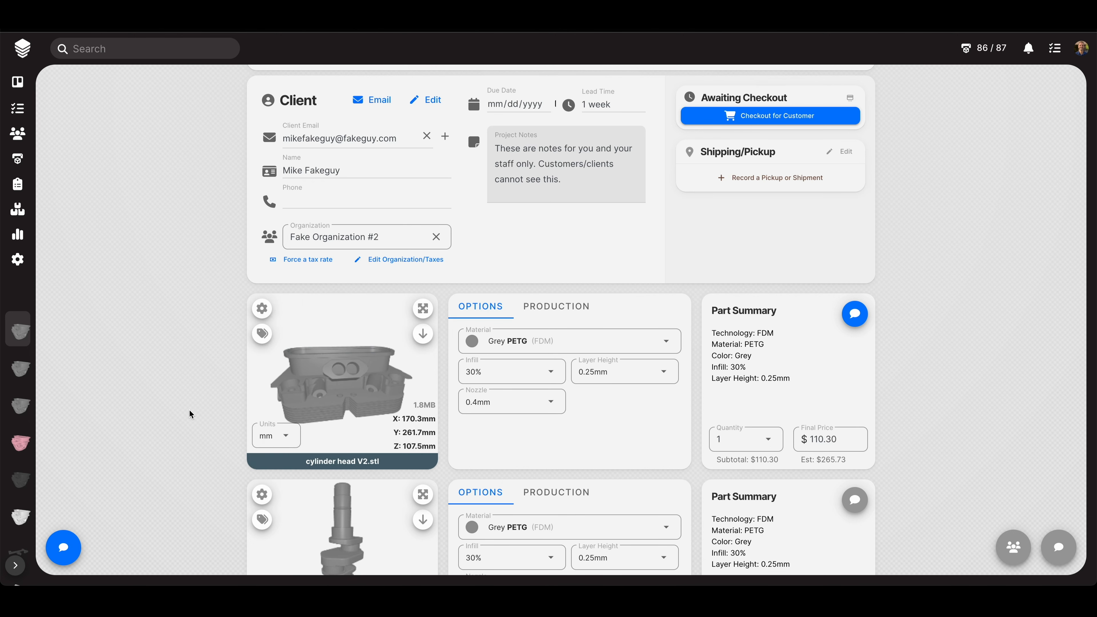
{"action": "scroll", "coordinate": [190, 414], "scroll_direction": "down", "scroll_amount": 3}
{"action": "scroll", "coordinate": [190, 410], "scroll_direction": "down", "scroll_amount": 5}
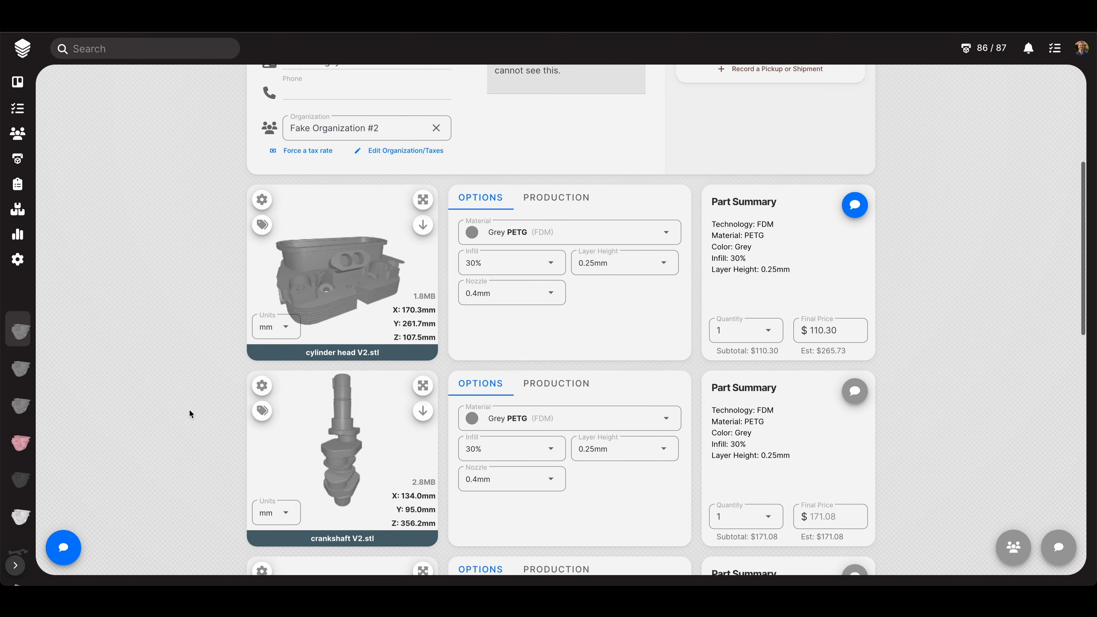
{"action": "scroll", "coordinate": [189, 413], "scroll_direction": "down", "scroll_amount": 7}
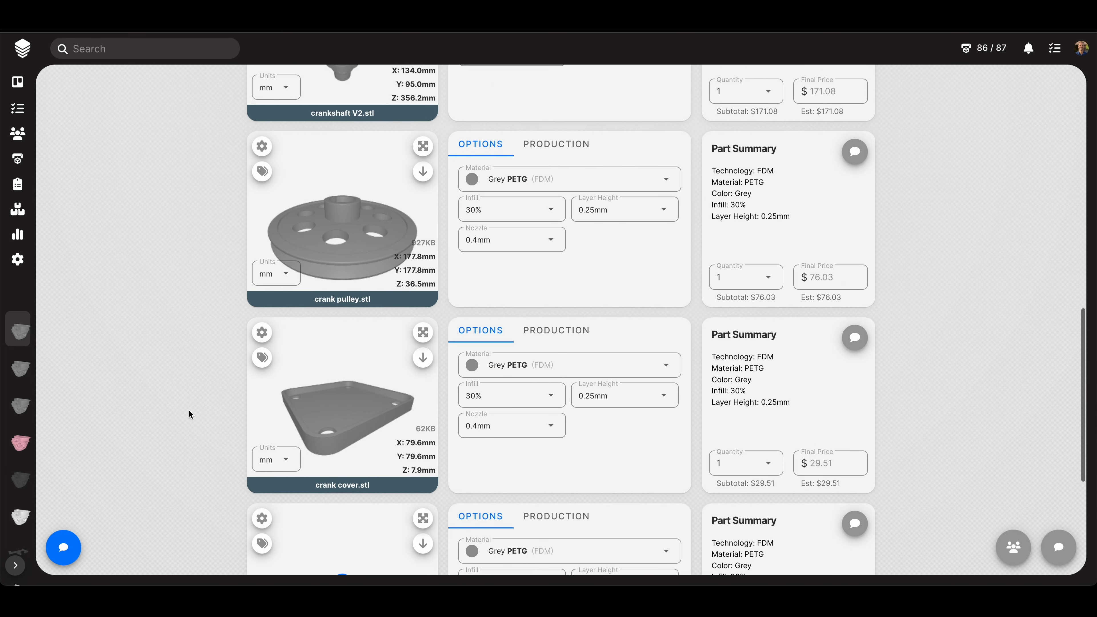
{"action": "scroll", "coordinate": [188, 409], "scroll_direction": "up", "scroll_amount": 15}
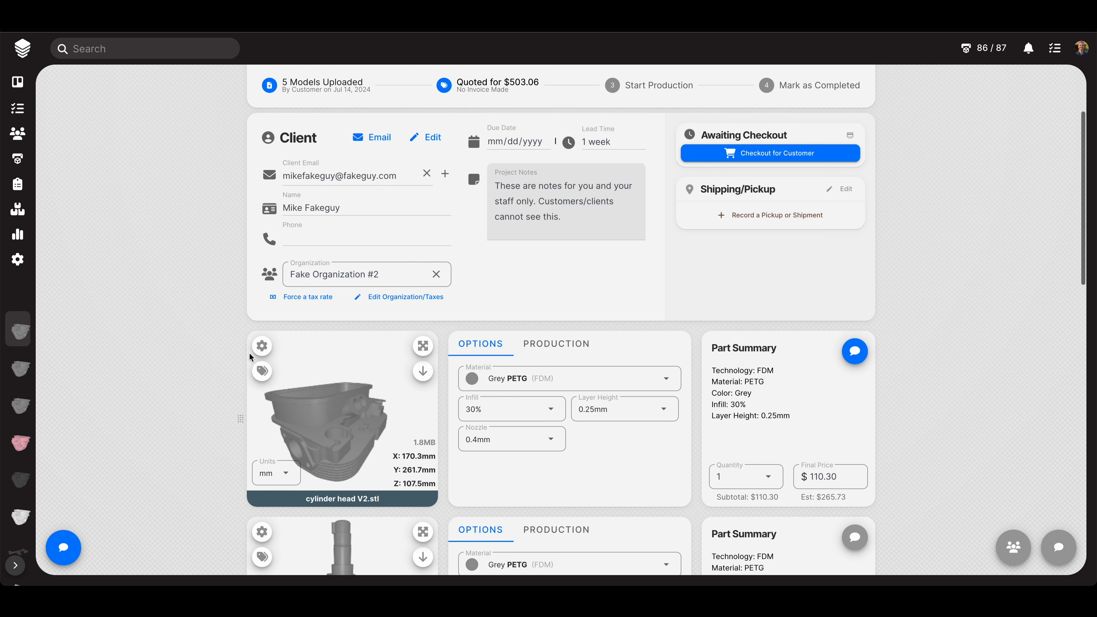
- Duplicate the cylinder head V2.stl part and set the copy's material to Black ABS ($233.96)
{"action": "left_click", "coordinate": [262, 346]}
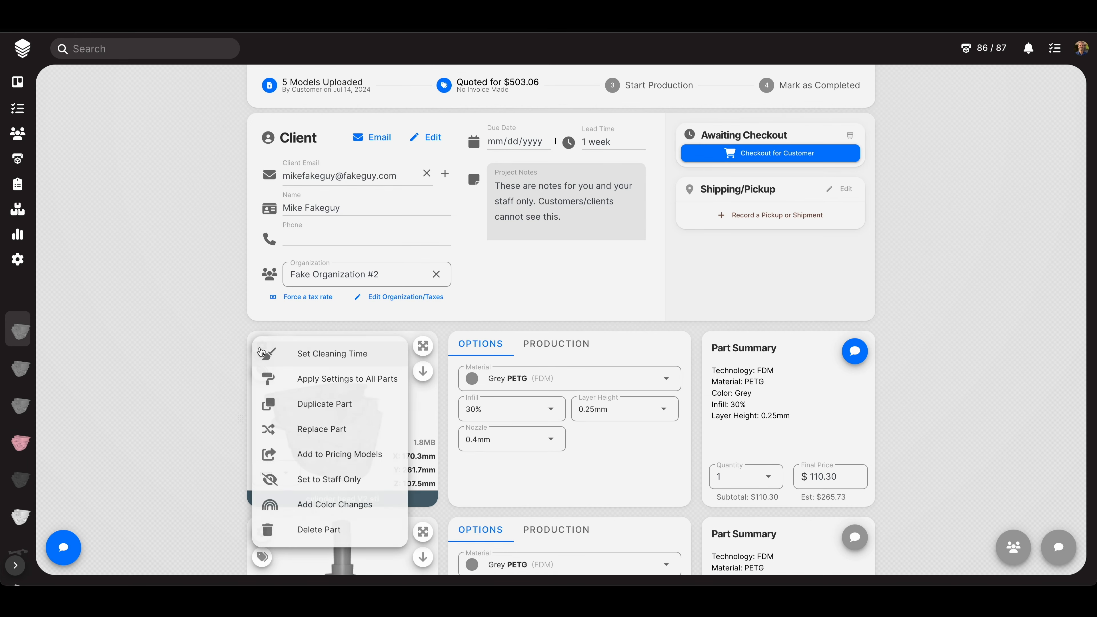
{"action": "left_click", "coordinate": [308, 405]}
{"action": "scroll", "coordinate": [202, 410], "scroll_direction": "down", "scroll_amount": 4}
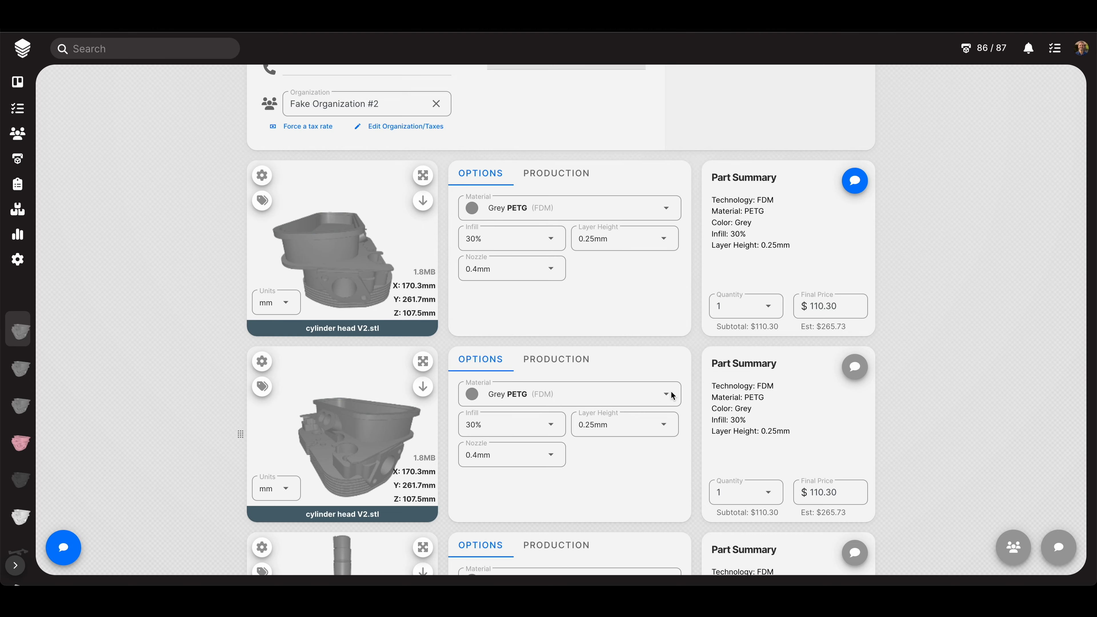
{"action": "left_click", "coordinate": [671, 392]}
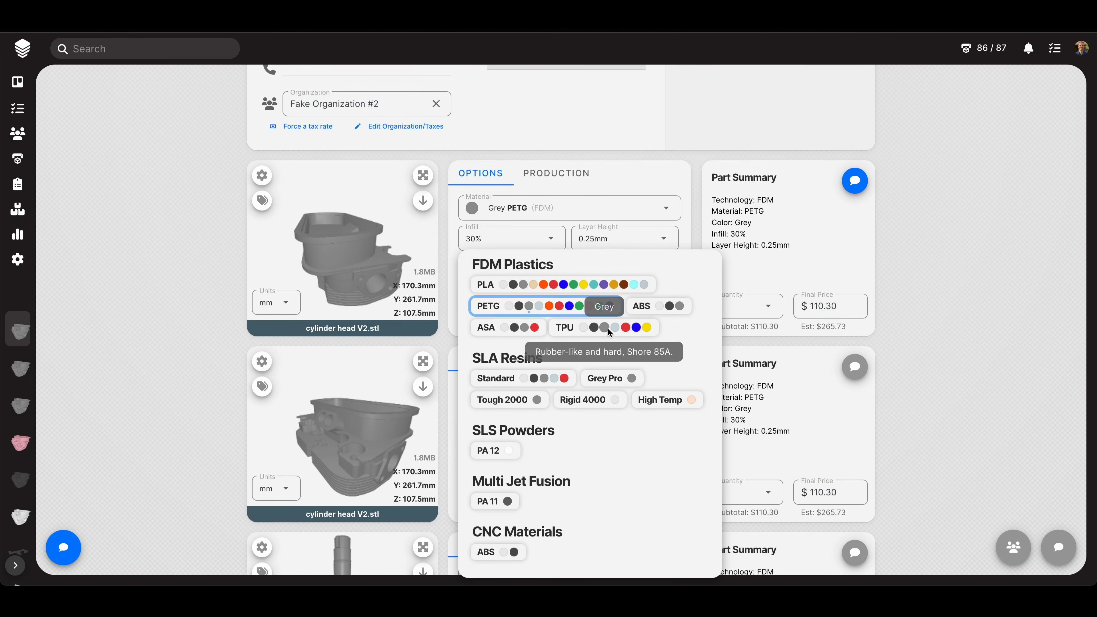
{"action": "left_click", "coordinate": [669, 306]}
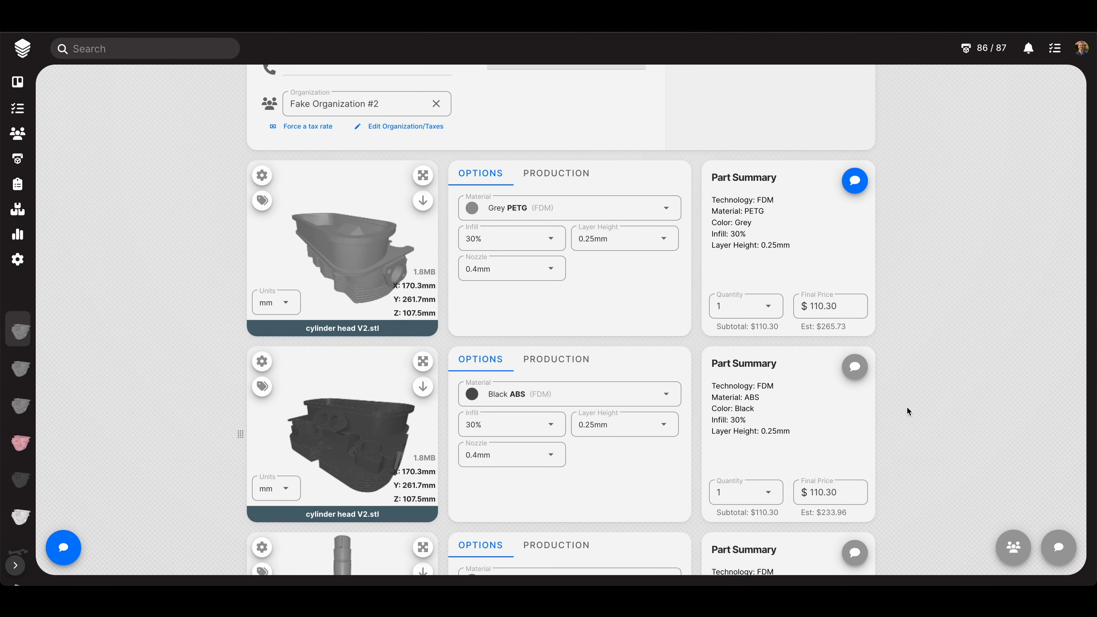
{"action": "scroll", "coordinate": [914, 438], "scroll_direction": "down", "scroll_amount": 2}
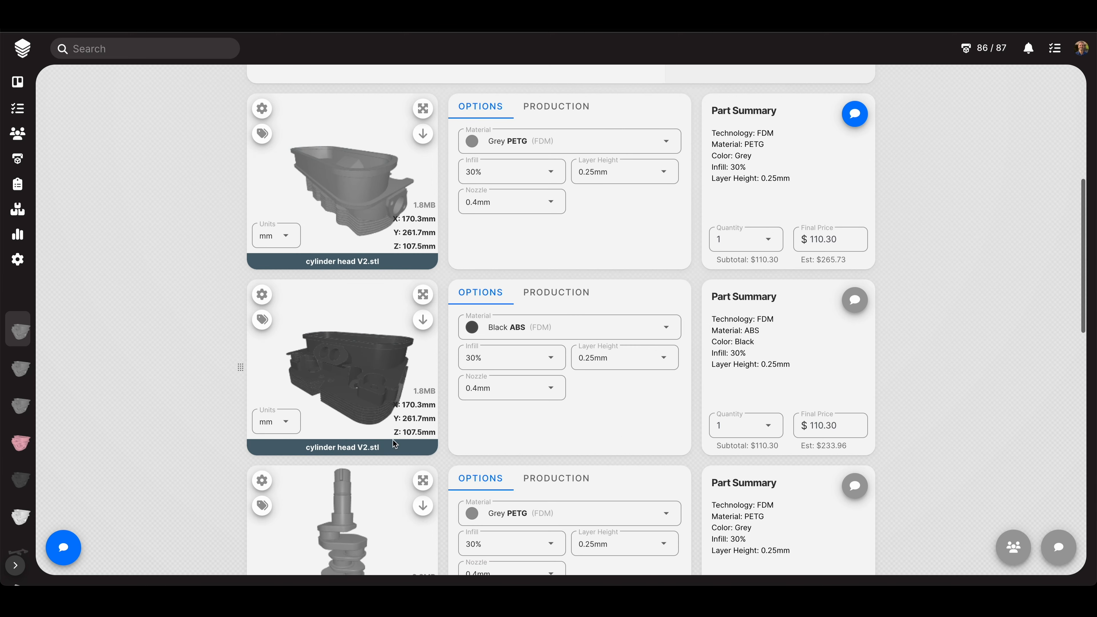
{"action": "scroll", "coordinate": [189, 449], "scroll_direction": "down", "scroll_amount": 5}
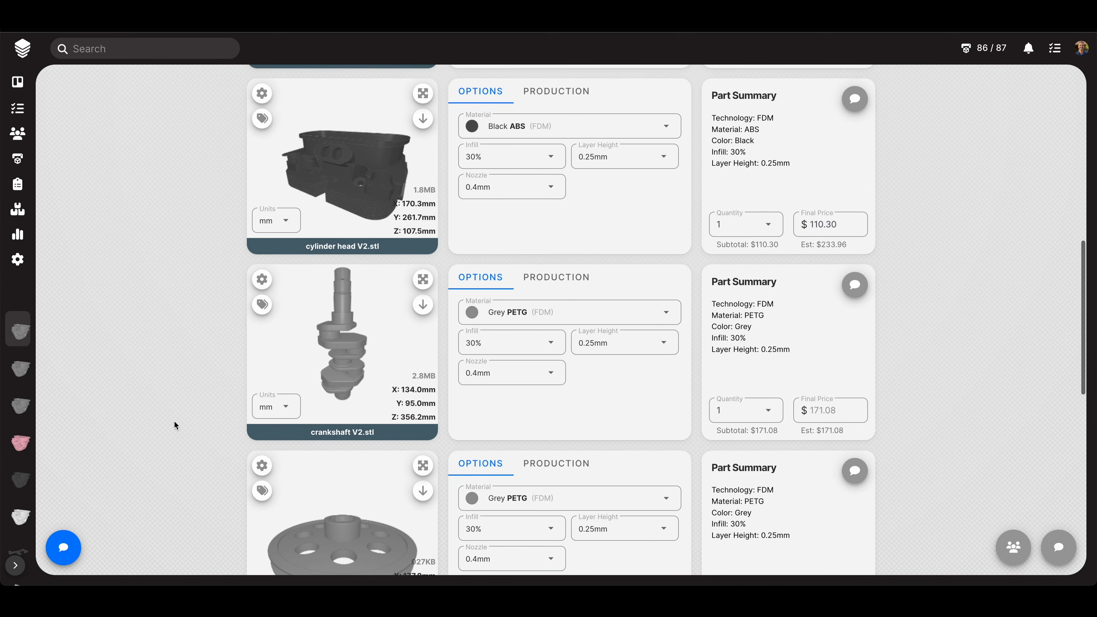
{"action": "scroll", "coordinate": [175, 421], "scroll_direction": "down", "scroll_amount": 4}
- Replace the crank pulley's model with crank pulley V2.stl, now priced at $76.03
{"action": "left_click", "coordinate": [262, 297]}
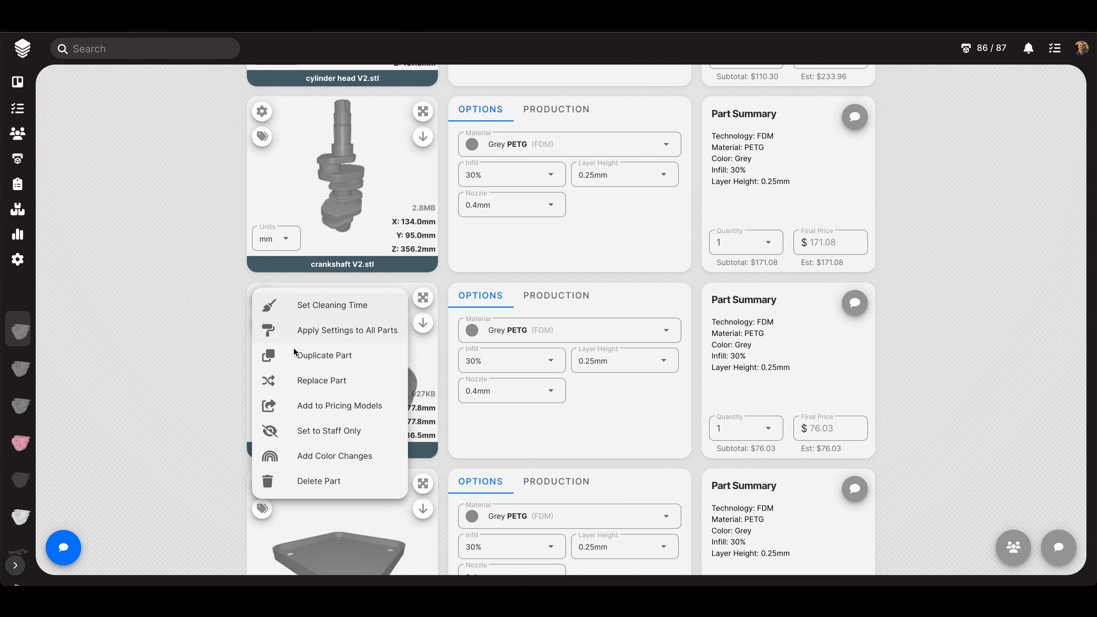
{"action": "left_click", "coordinate": [200, 351]}
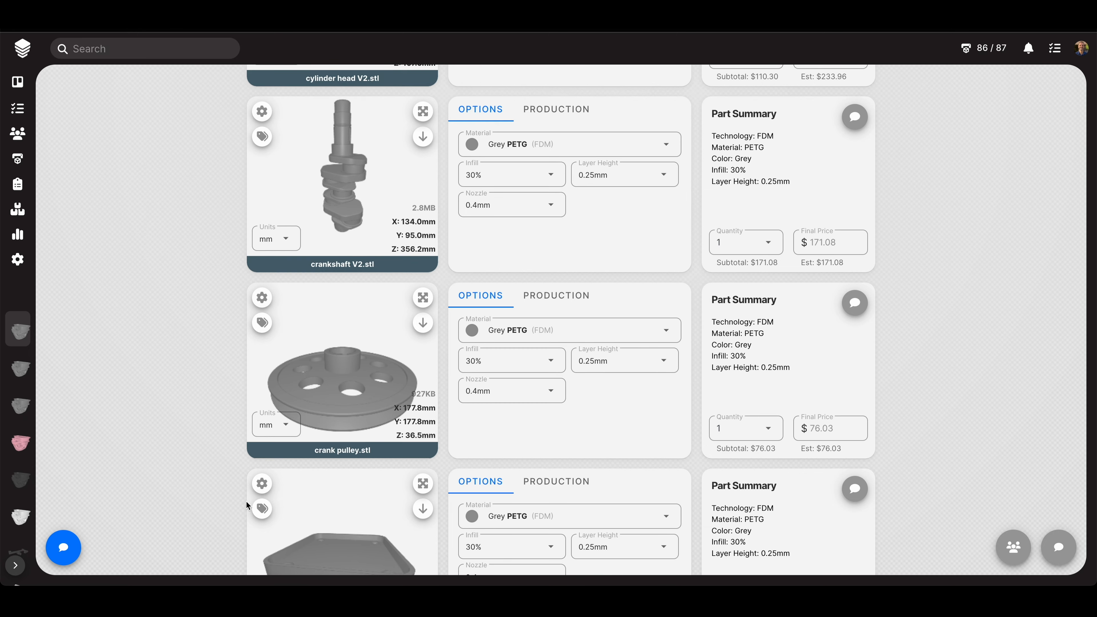
{"action": "left_click", "coordinate": [266, 297]}
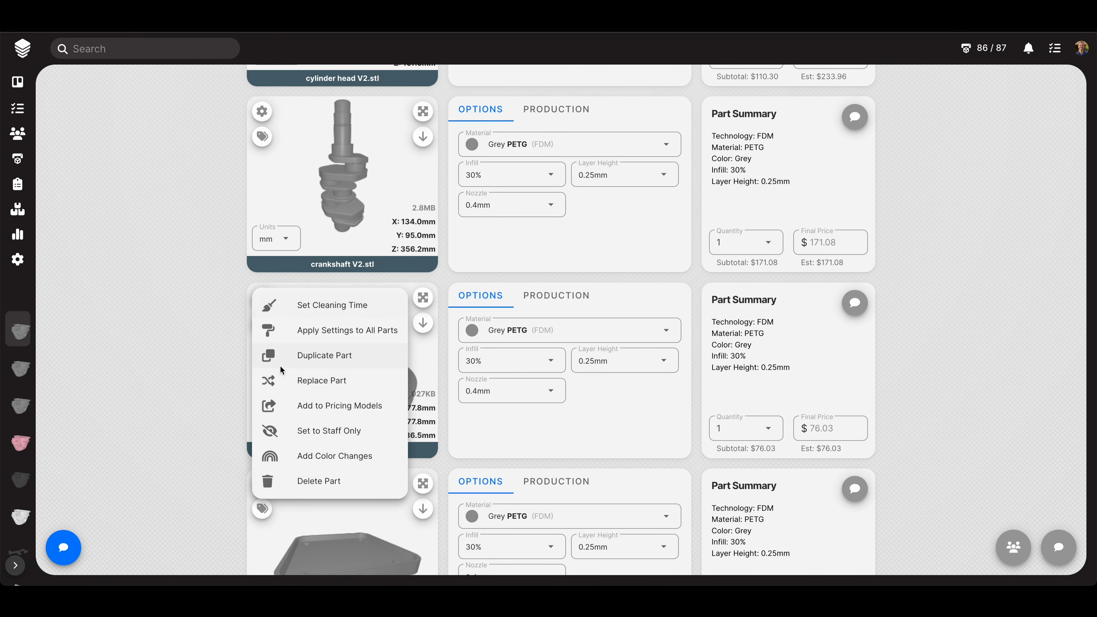
{"action": "left_click", "coordinate": [309, 380]}
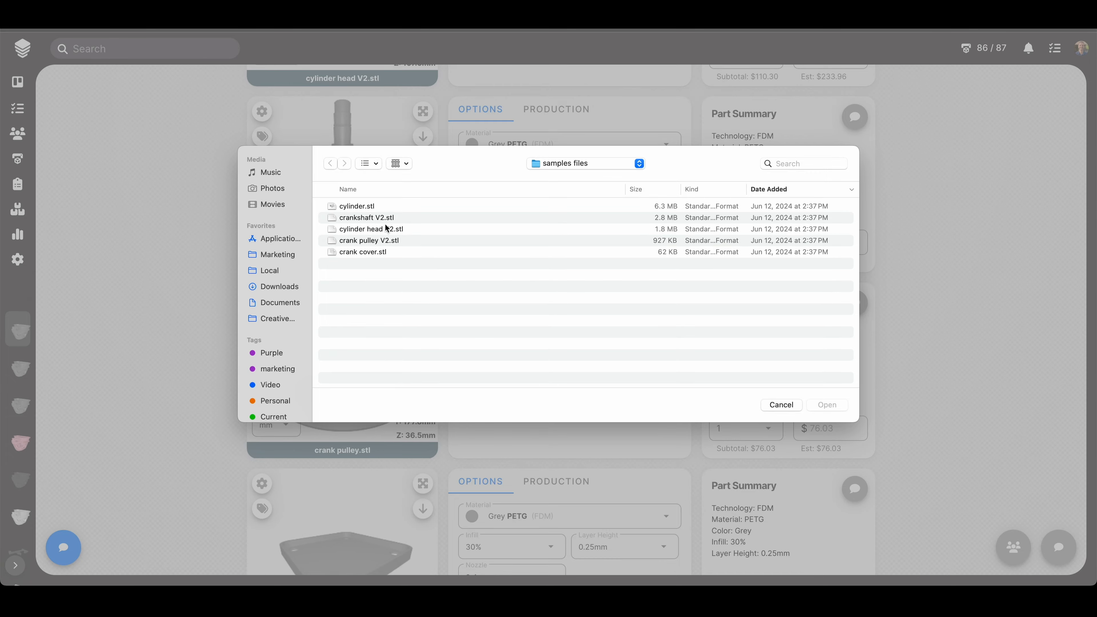
{"action": "double_click", "coordinate": [377, 244]}
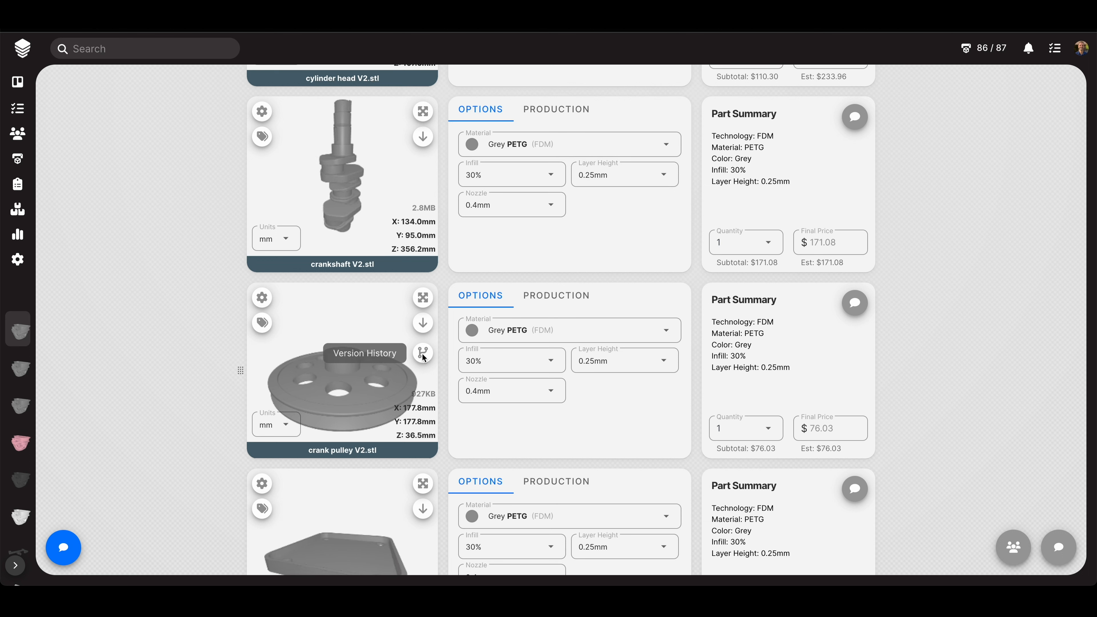
{"action": "left_click", "coordinate": [255, 298]}
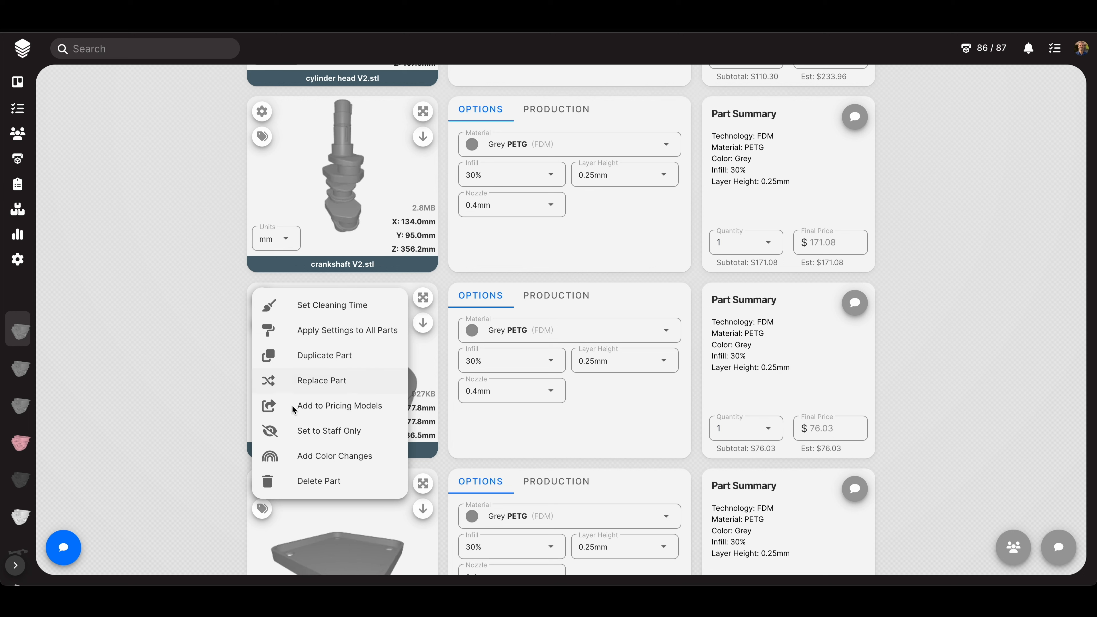
{"action": "left_click", "coordinate": [375, 433]}
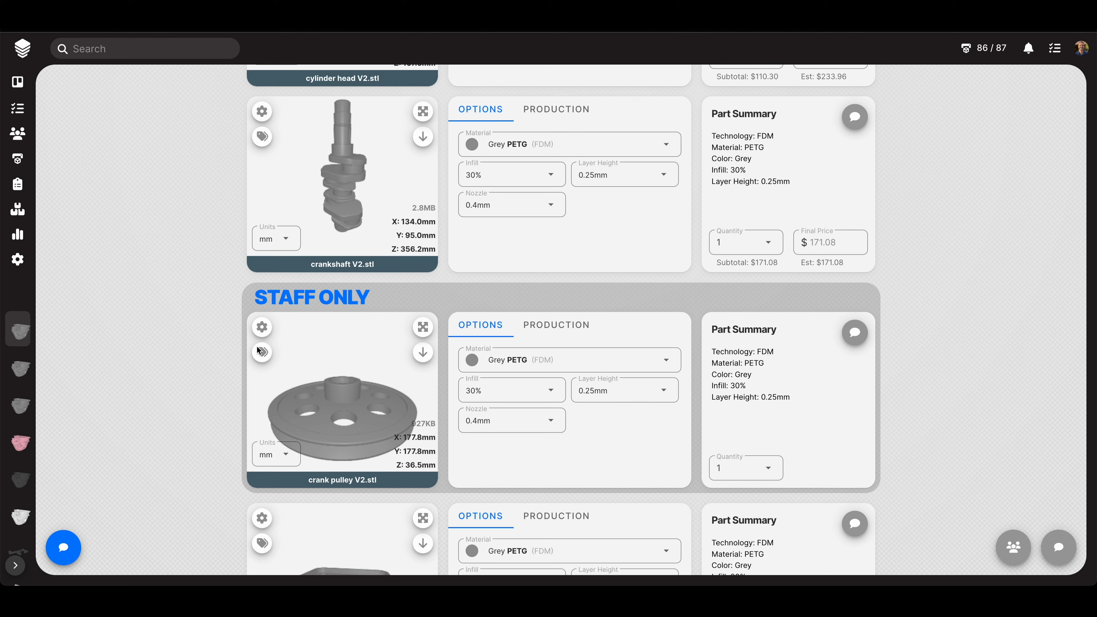
{"action": "left_click", "coordinate": [259, 327]}
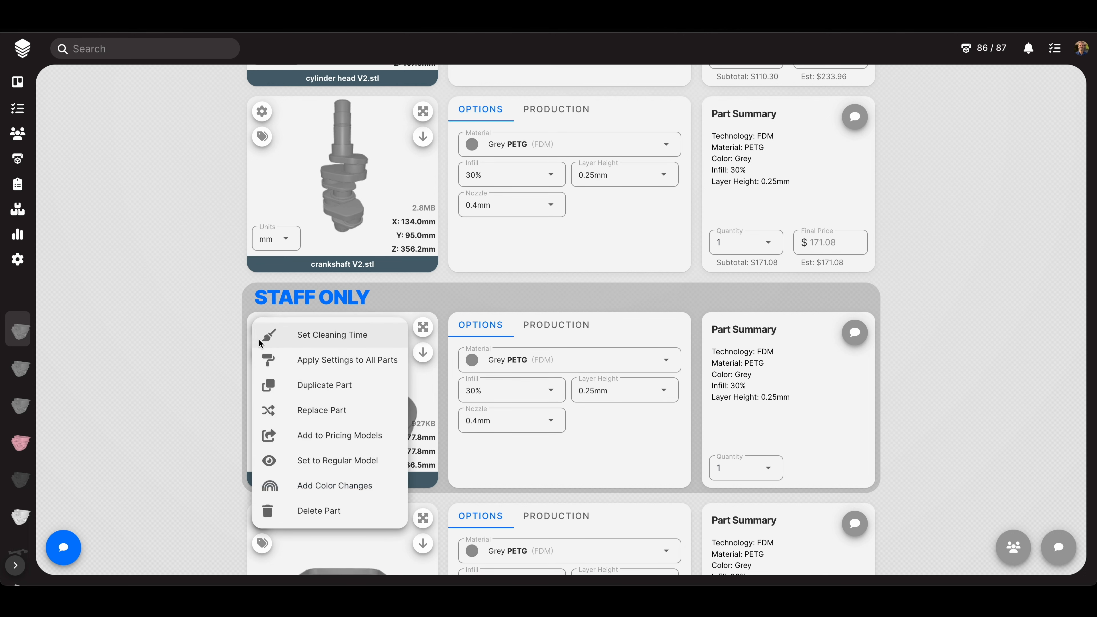
{"action": "left_click", "coordinate": [339, 459]}
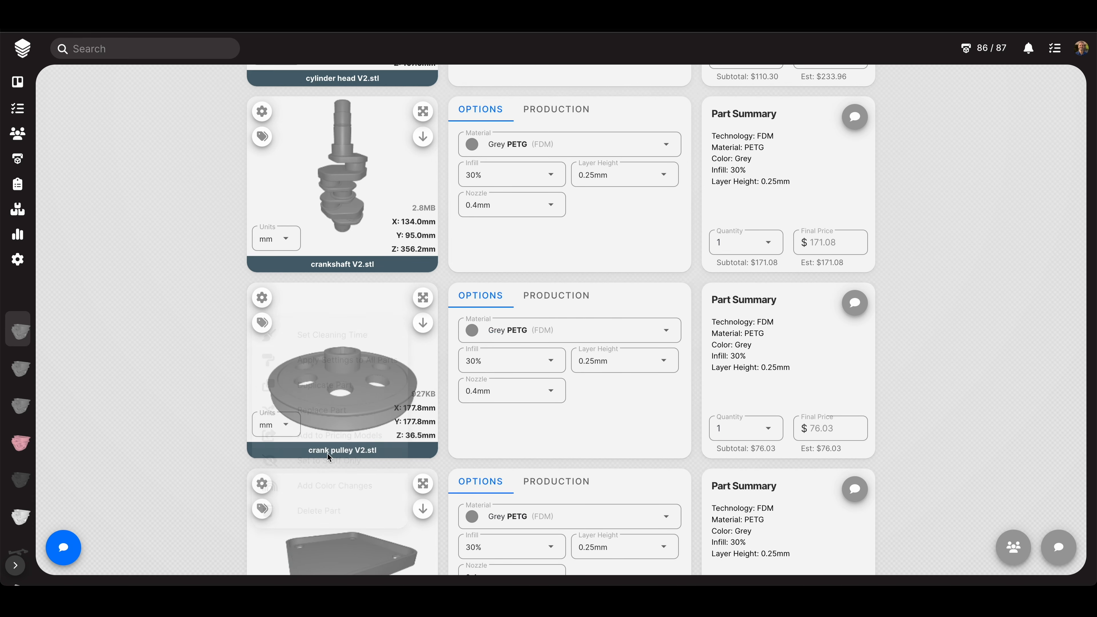
{"action": "left_click", "coordinate": [264, 296]}
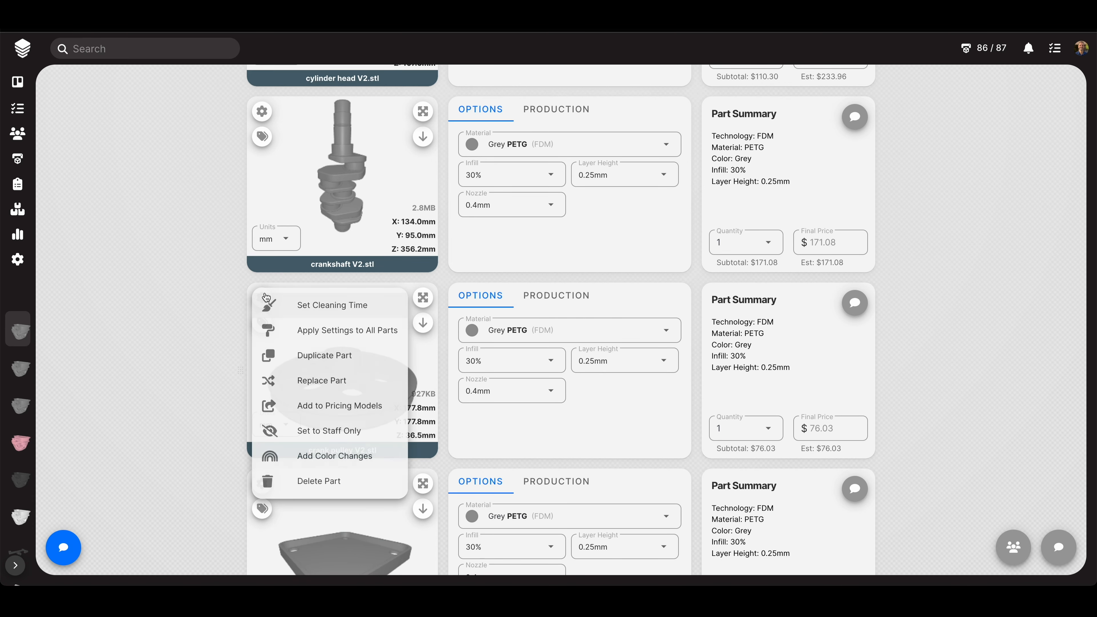
{"action": "left_click", "coordinate": [191, 318]}
{"action": "scroll", "coordinate": [1032, 410], "scroll_direction": "down", "scroll_amount": 1}
{"action": "scroll", "coordinate": [1029, 410], "scroll_direction": "down", "scroll_amount": 10}
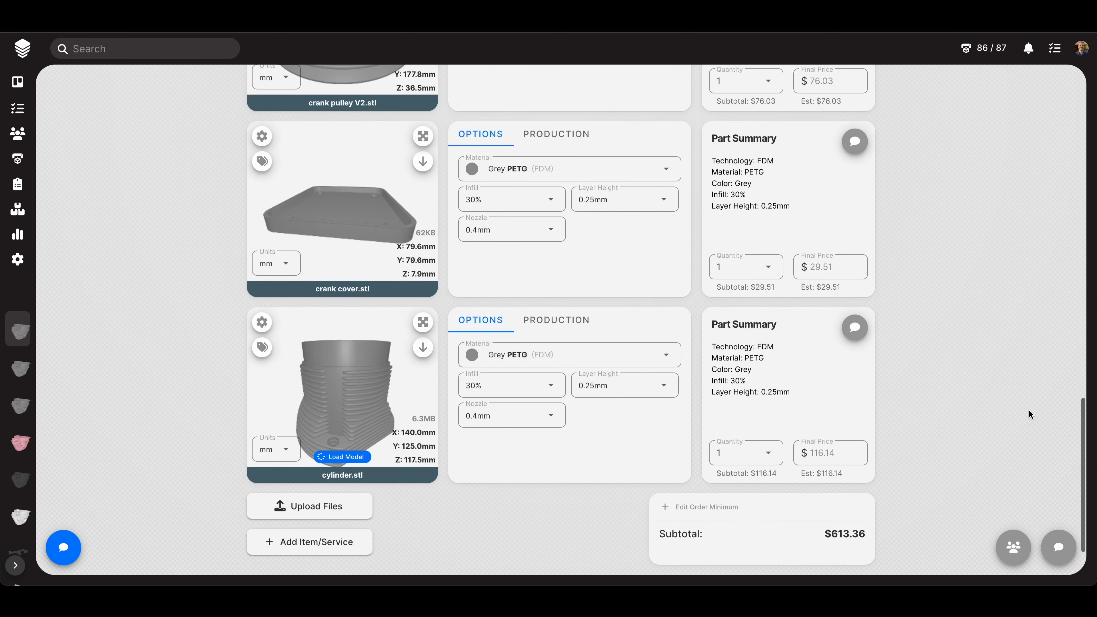
{"action": "scroll", "coordinate": [1029, 413], "scroll_direction": "up", "scroll_amount": 10}
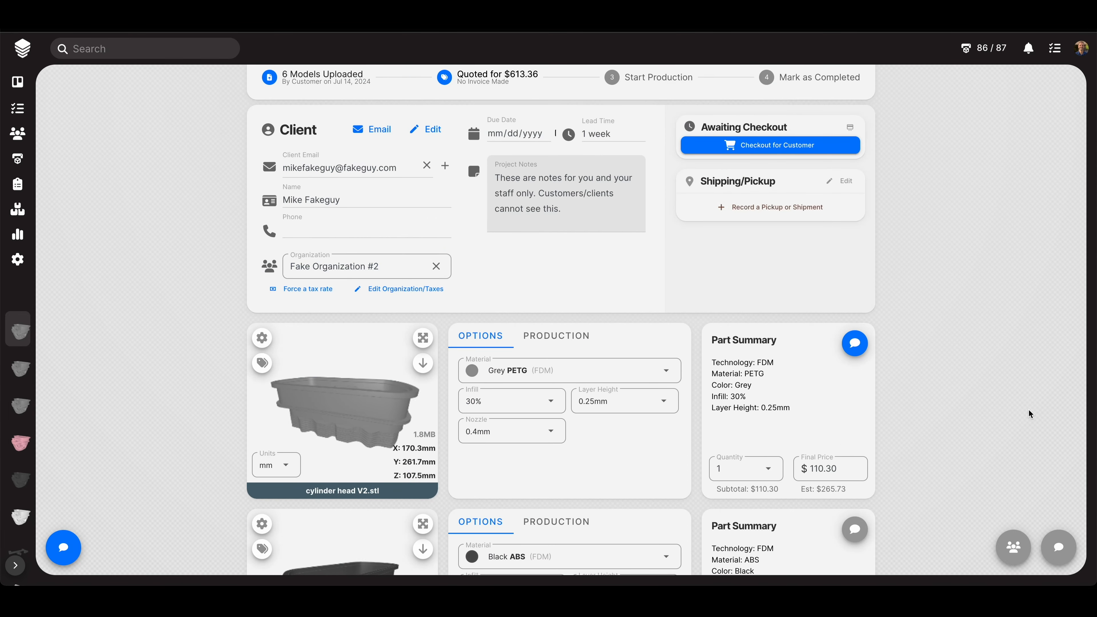
{"action": "scroll", "coordinate": [1028, 410], "scroll_direction": "up", "scroll_amount": 5}
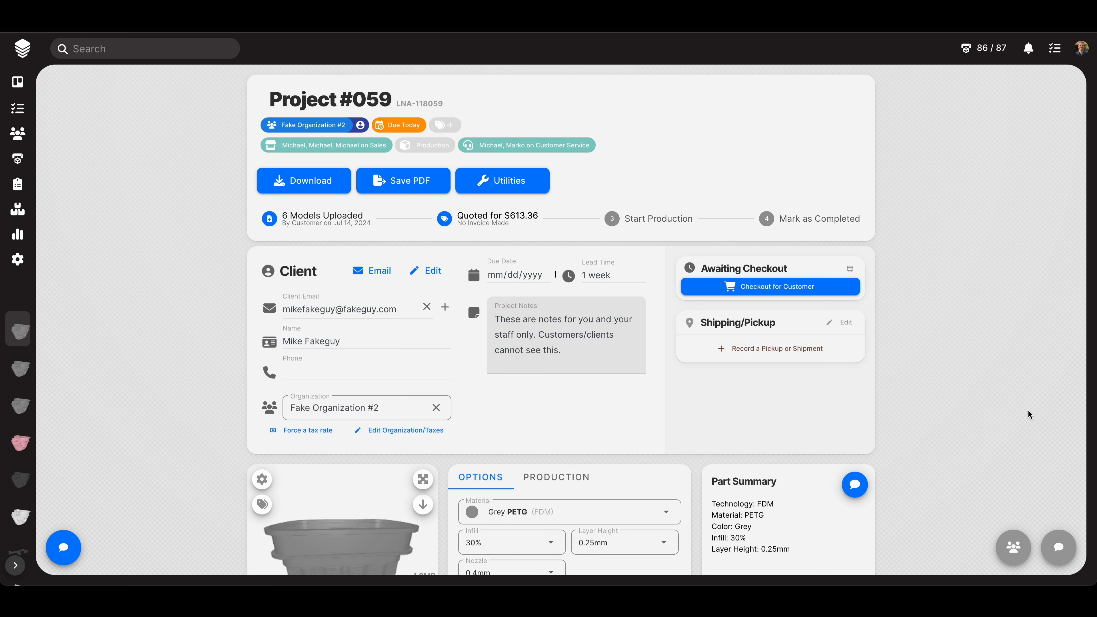
{"action": "left_click", "coordinate": [657, 220]}
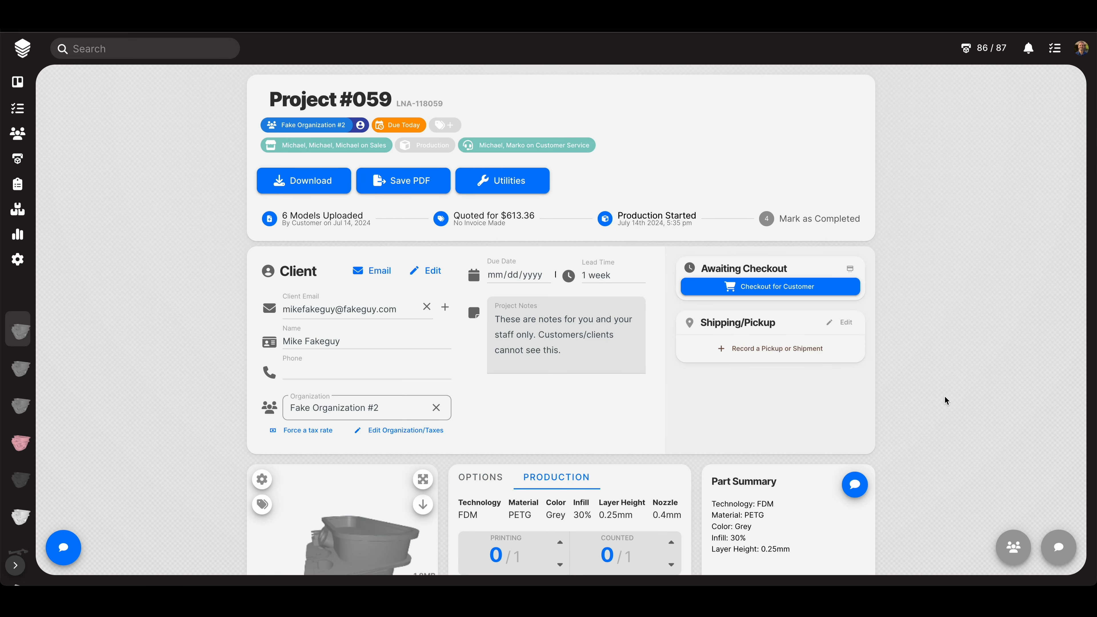
{"action": "scroll", "coordinate": [944, 401], "scroll_direction": "down", "scroll_amount": 5}
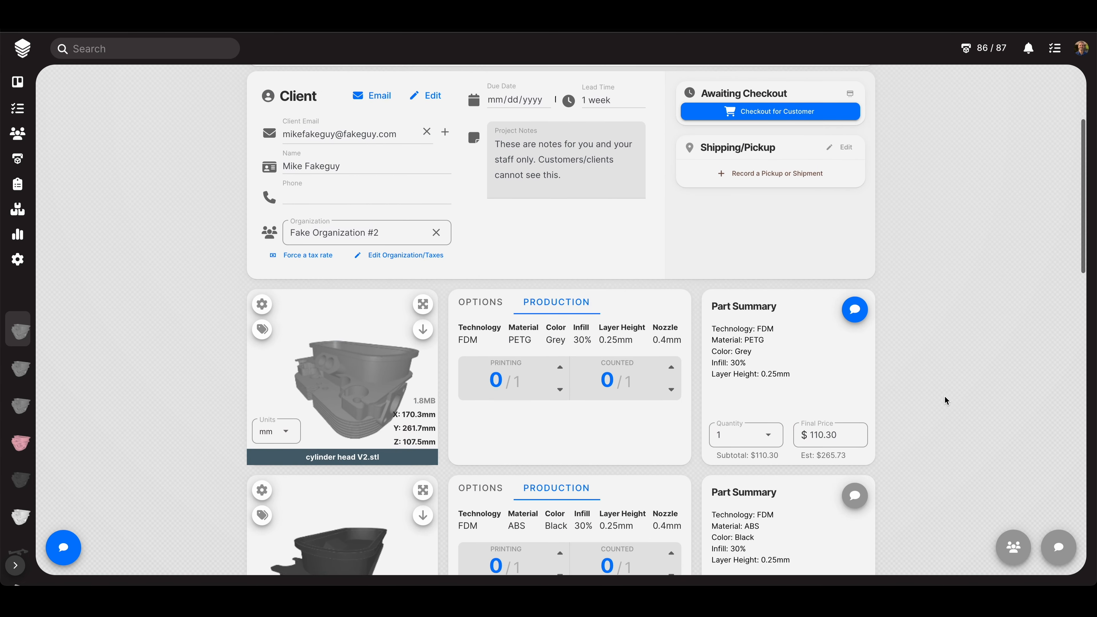
{"action": "scroll", "coordinate": [946, 401], "scroll_direction": "down", "scroll_amount": 1}
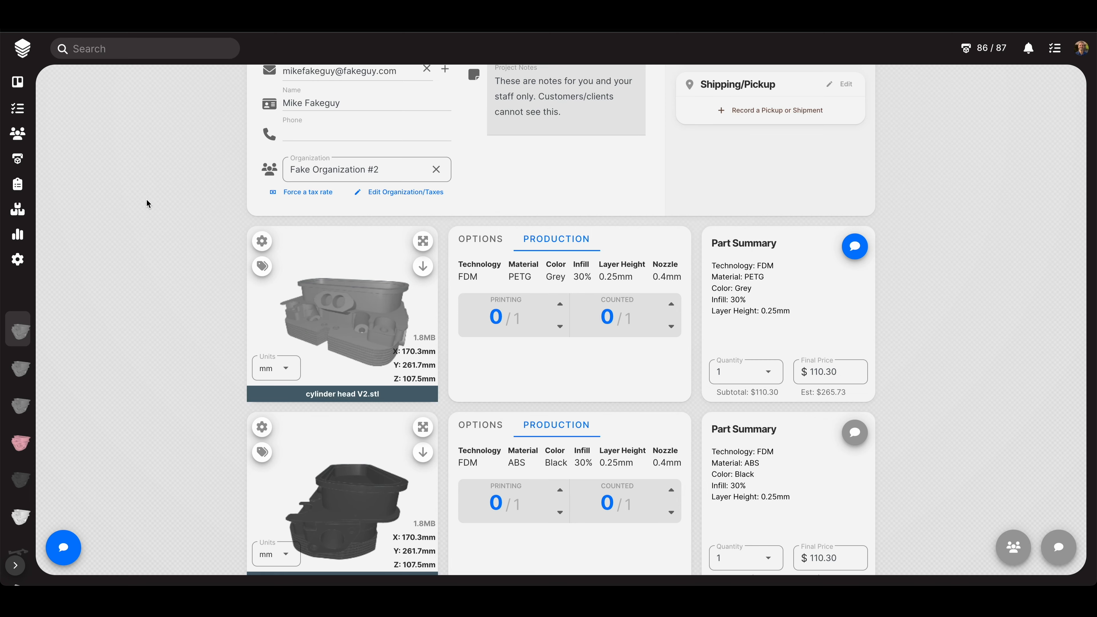
{"action": "scroll", "coordinate": [147, 201], "scroll_direction": "up", "scroll_amount": 4}
{"action": "scroll", "coordinate": [146, 202], "scroll_direction": "down", "scroll_amount": 2}
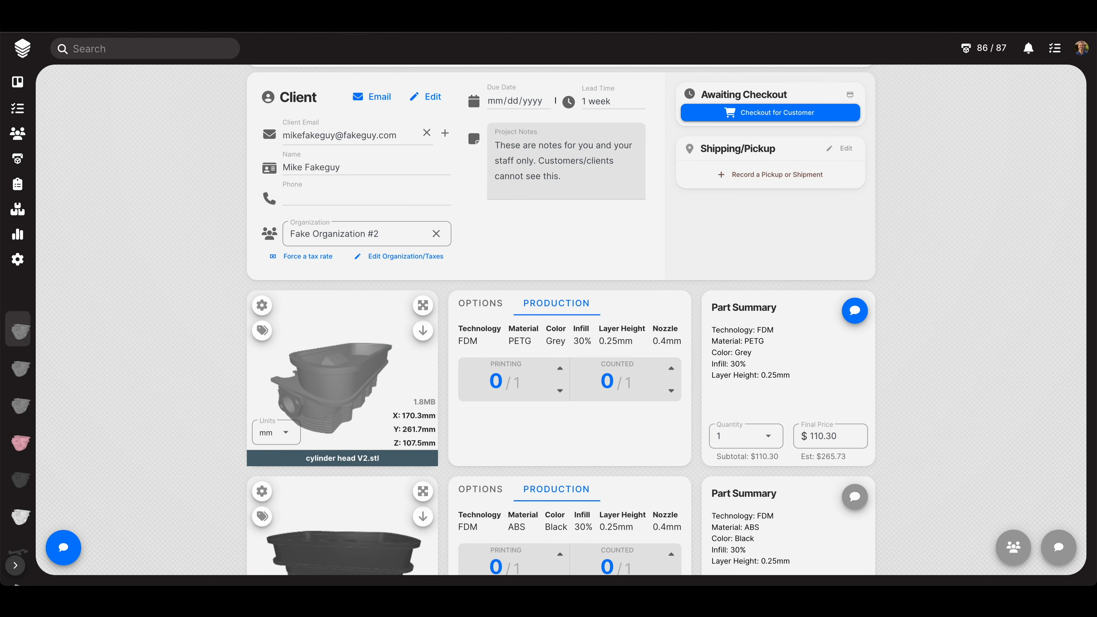
{"action": "scroll", "coordinate": [999, 275], "scroll_direction": "up", "scroll_amount": 4}
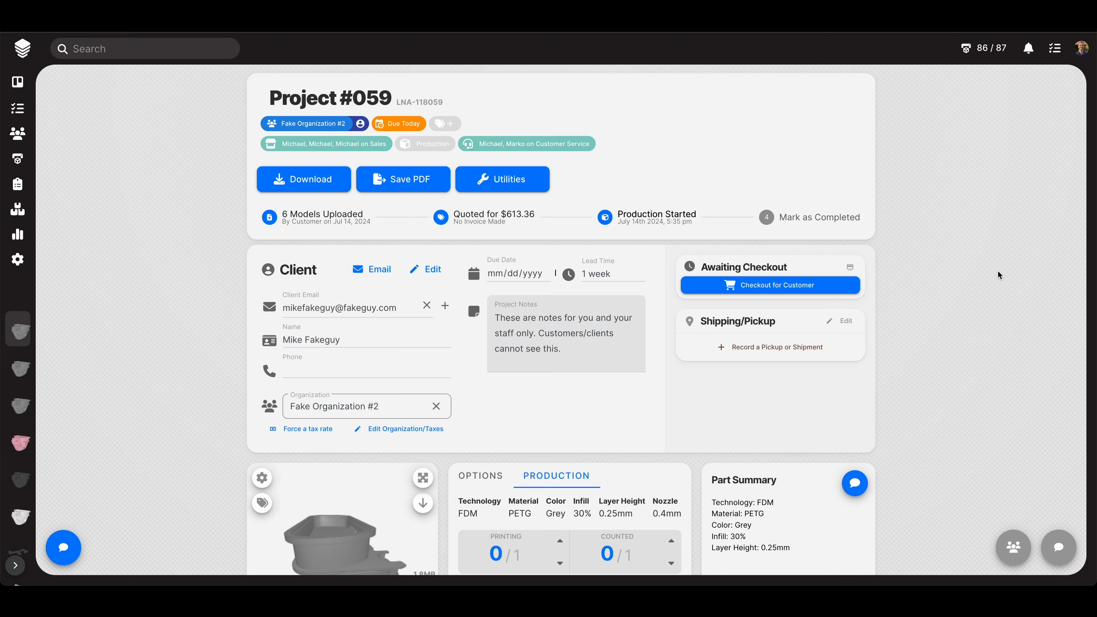
{"action": "scroll", "coordinate": [998, 275], "scroll_direction": "down", "scroll_amount": 5}
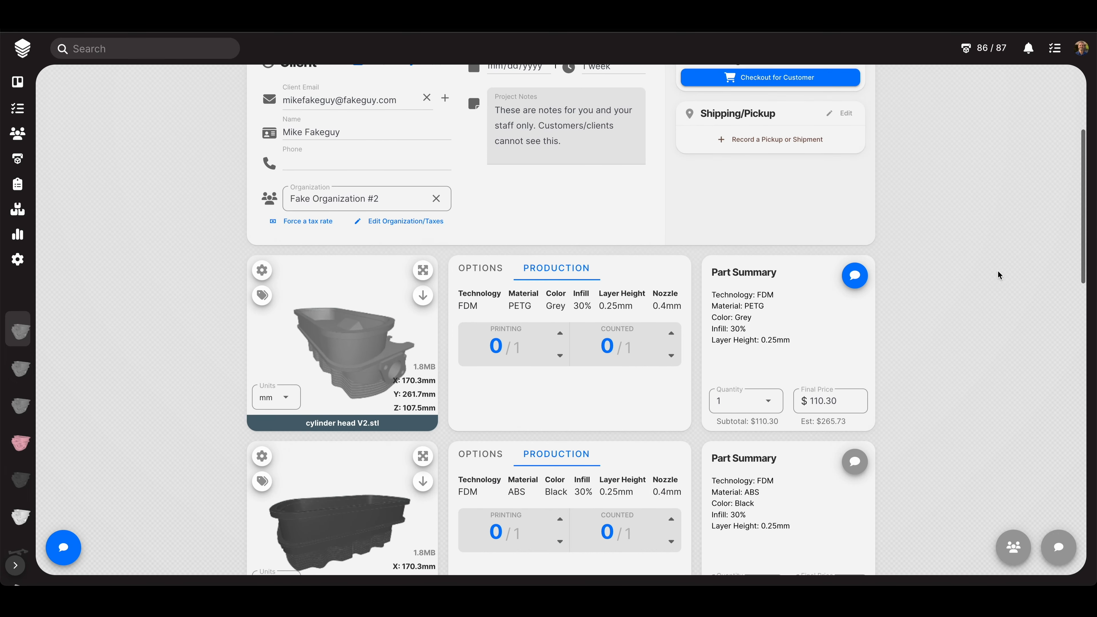
{"action": "scroll", "coordinate": [998, 274], "scroll_direction": "down", "scroll_amount": 8}
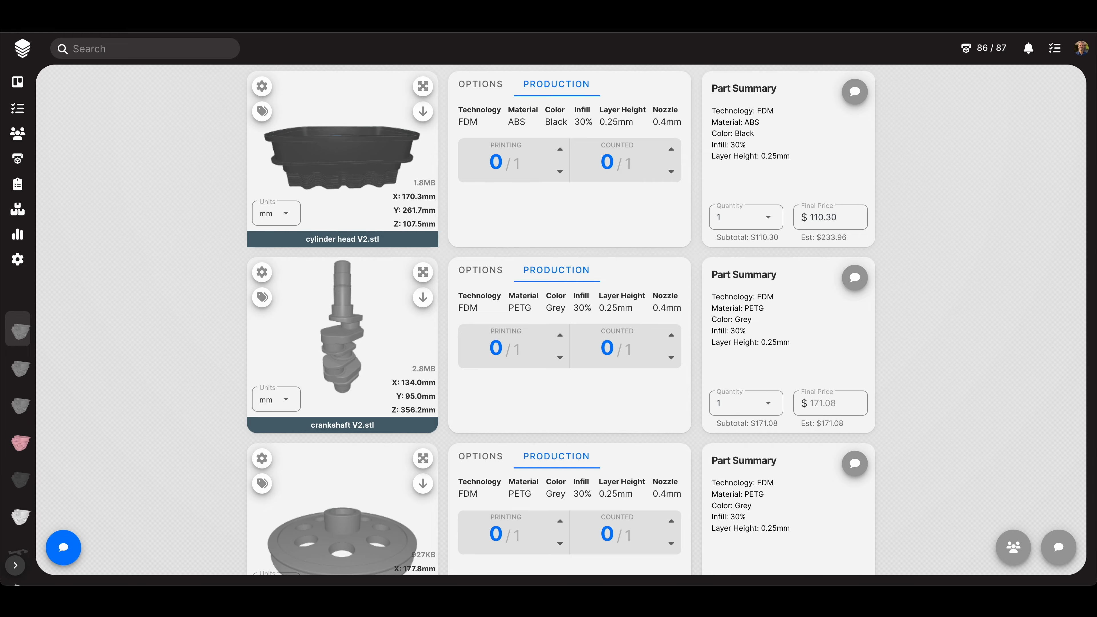
- Upload the crank pulley G-code as a new job linked to one crank pulley part
{"action": "left_click_drag", "start_coordinate": [953, 190], "coordinate": [646, 273]}
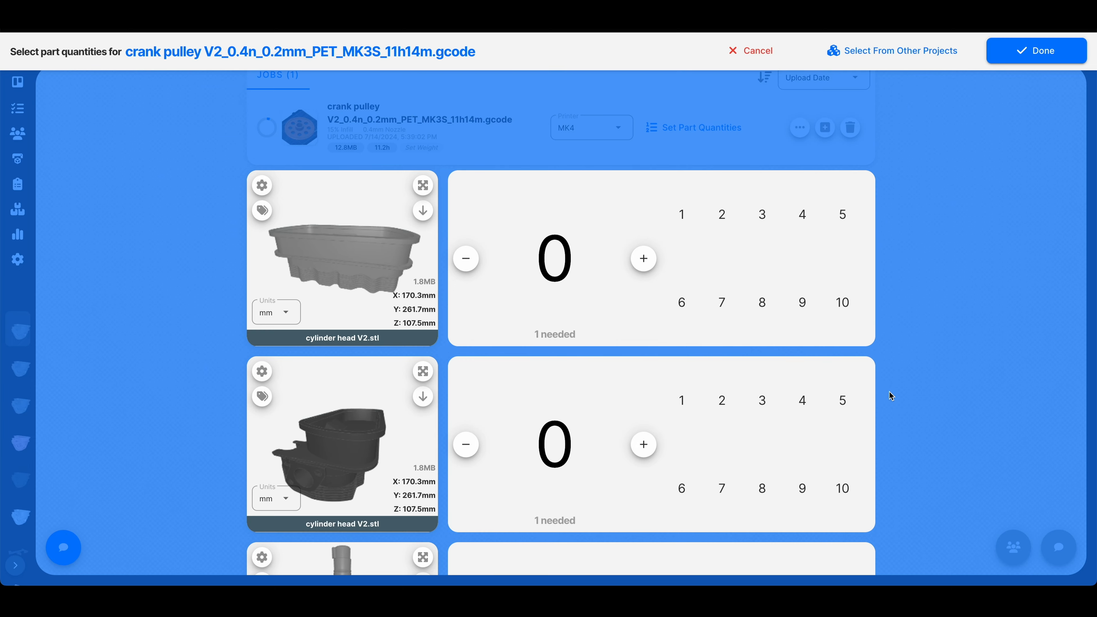
{"action": "scroll", "coordinate": [929, 381], "scroll_direction": "down", "scroll_amount": 1}
{"action": "scroll", "coordinate": [927, 381], "scroll_direction": "down", "scroll_amount": 10}
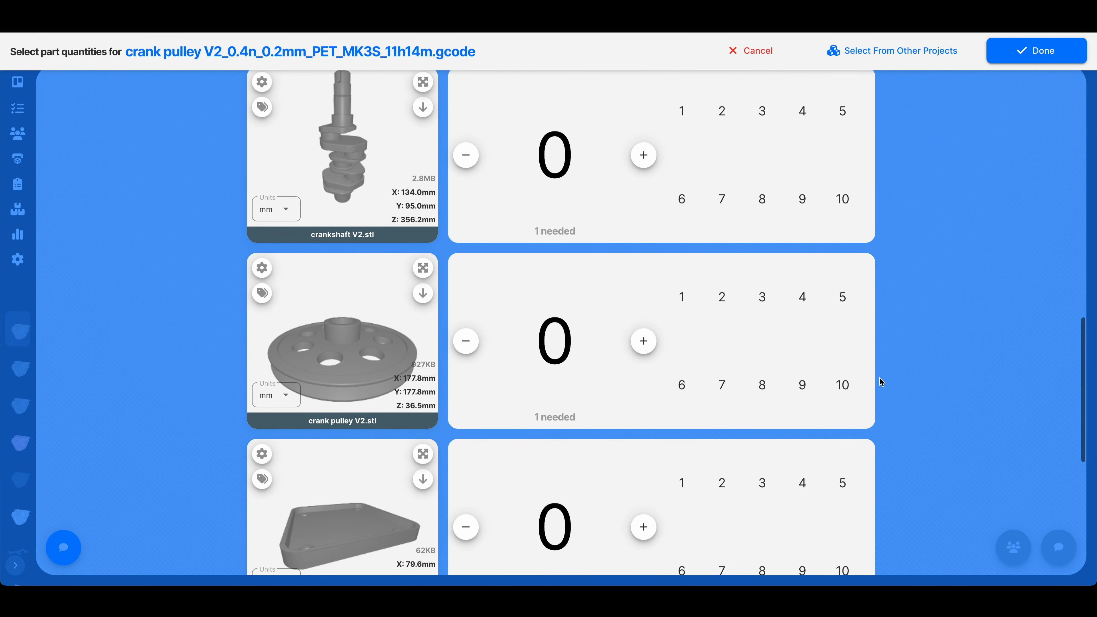
{"action": "left_click", "coordinate": [682, 299]}
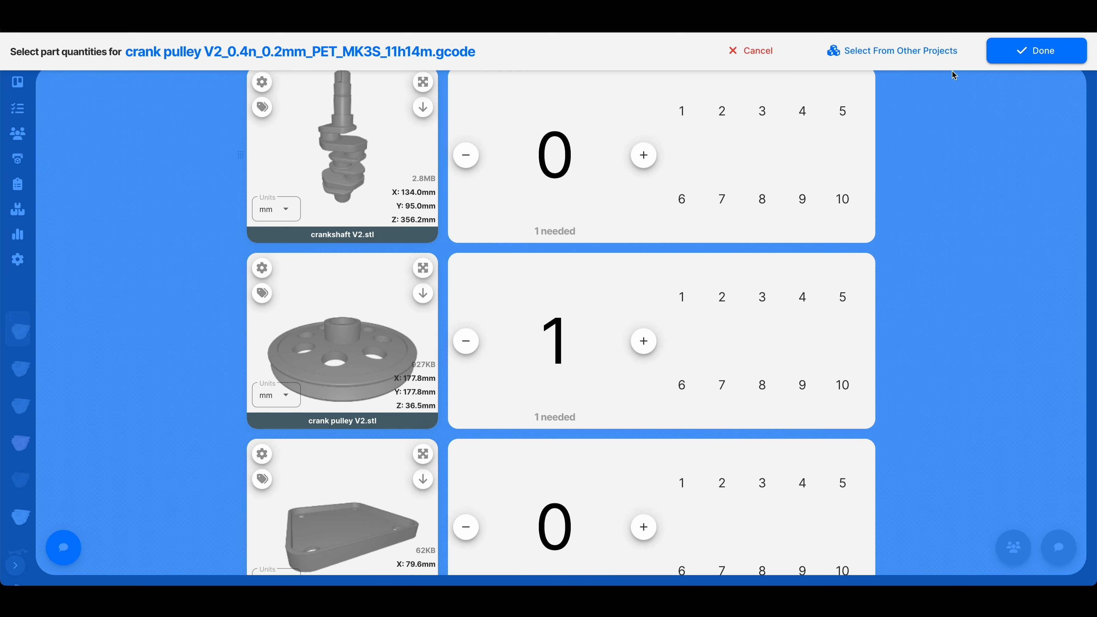
{"action": "left_click", "coordinate": [1018, 56]}
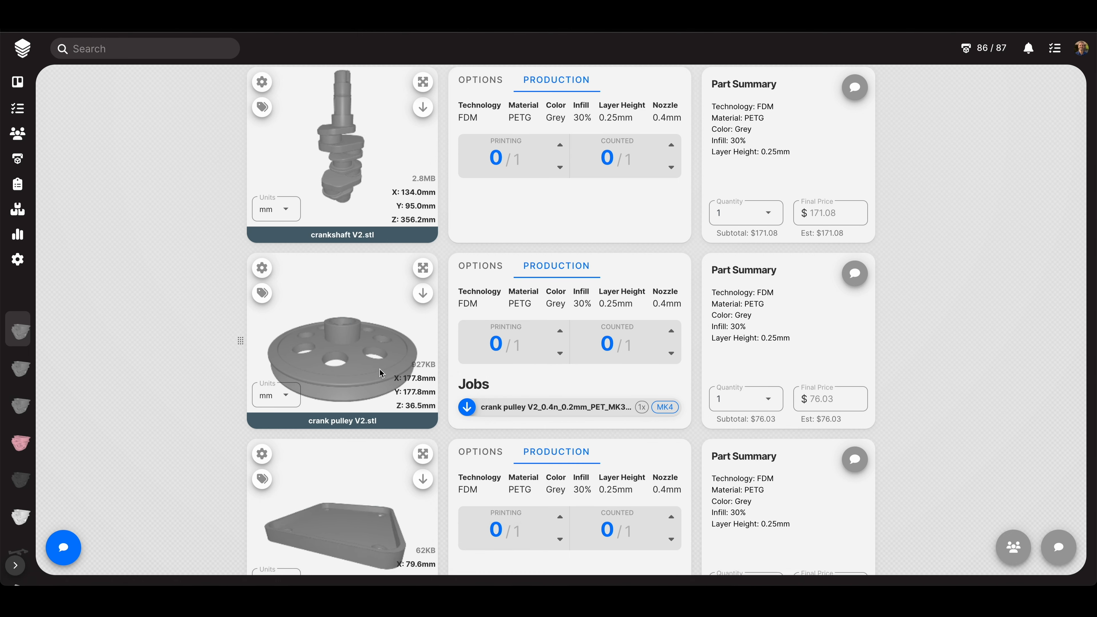
- Check that the crank pulley V2 G-code job is assigned to printer MK4
{"action": "left_click", "coordinate": [482, 412]}
{"action": "left_click", "coordinate": [624, 405]}
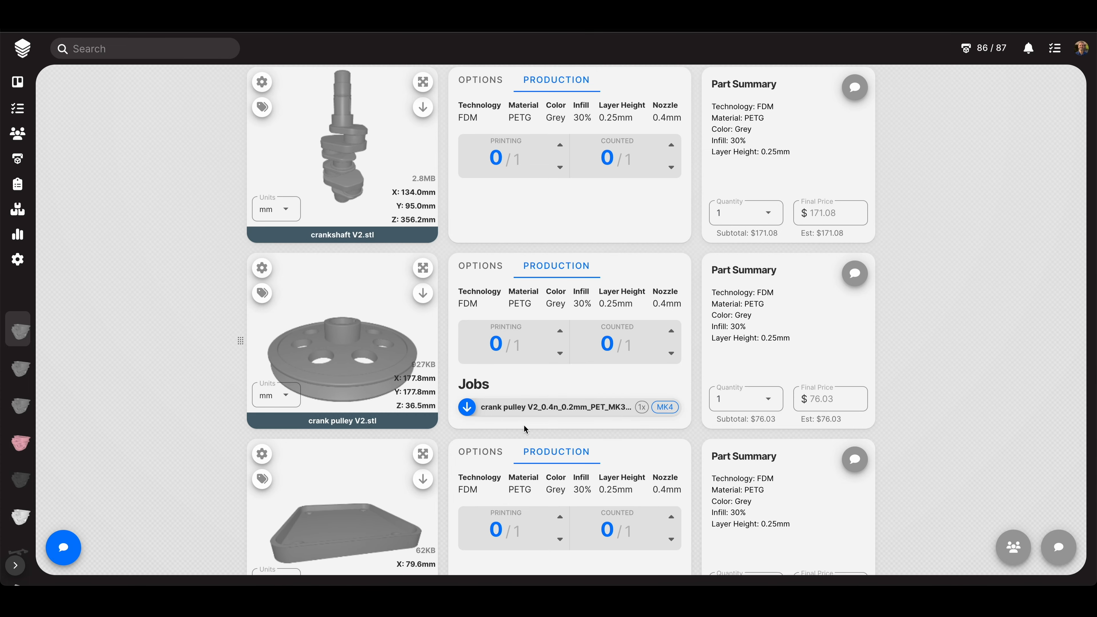
{"action": "scroll", "coordinate": [191, 324], "scroll_direction": "up", "scroll_amount": 2}
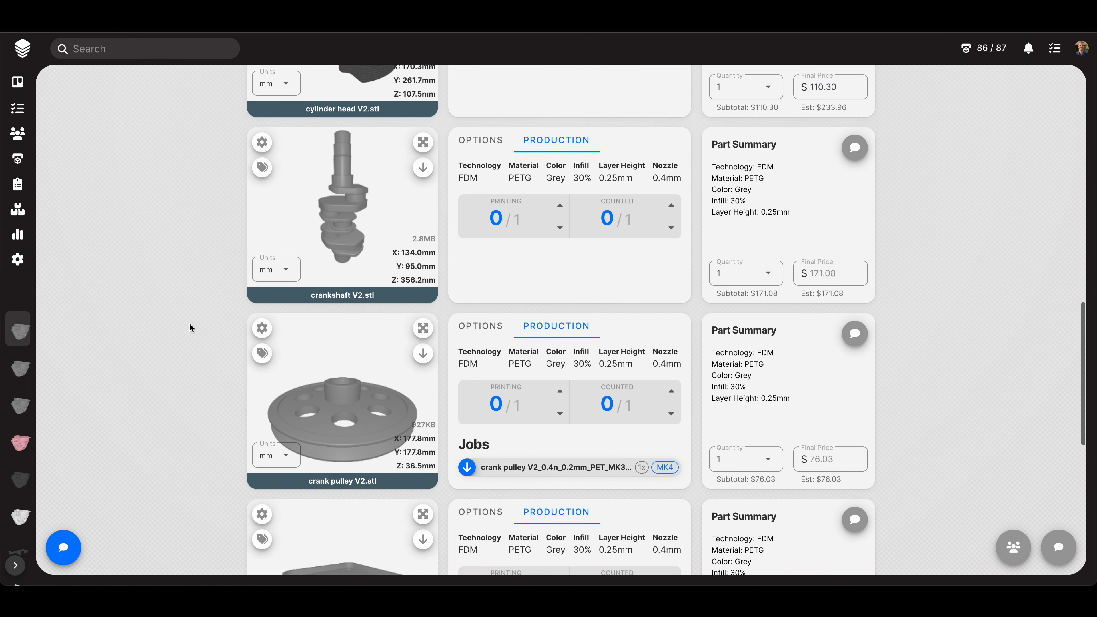
{"action": "scroll", "coordinate": [190, 324], "scroll_direction": "up", "scroll_amount": 10}
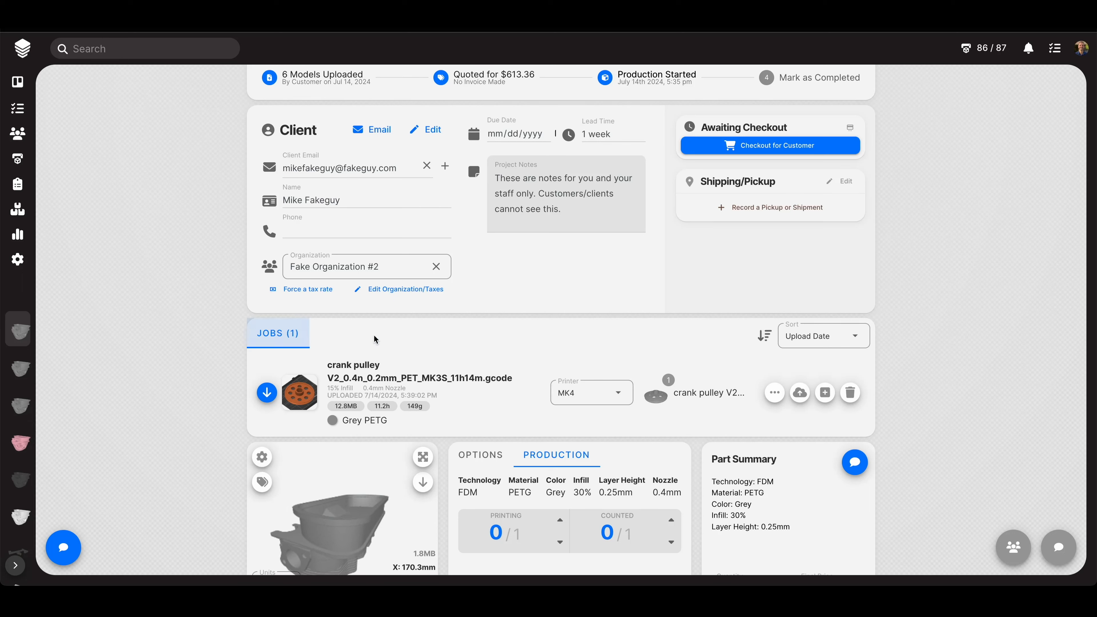
{"action": "mouse_move", "coordinate": [455, 392]}
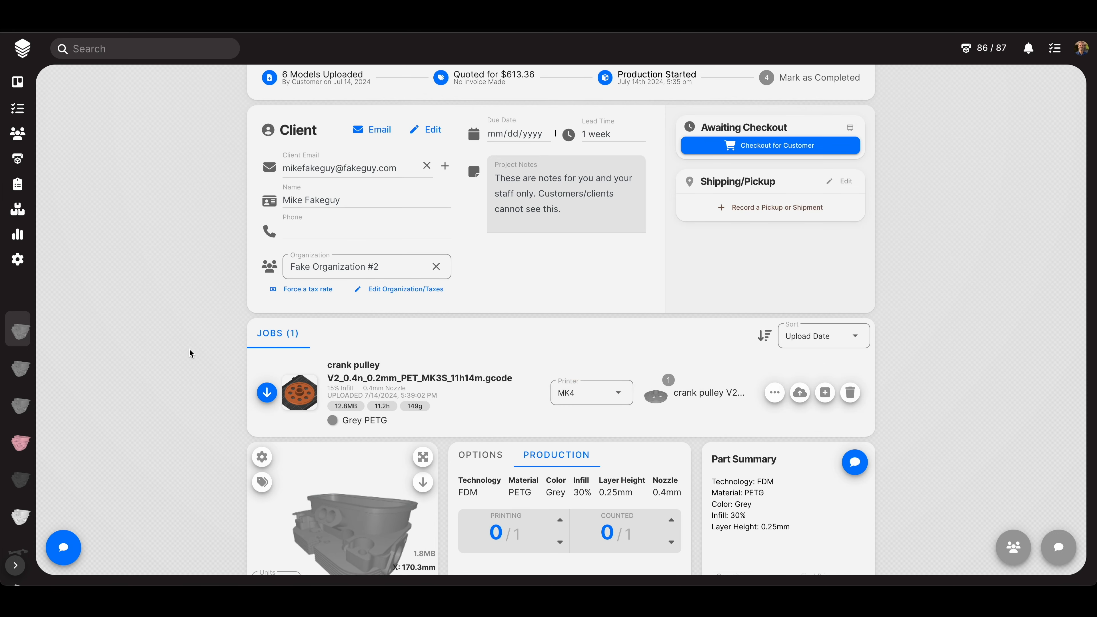
{"action": "scroll", "coordinate": [208, 350], "scroll_direction": "down", "scroll_amount": 5}
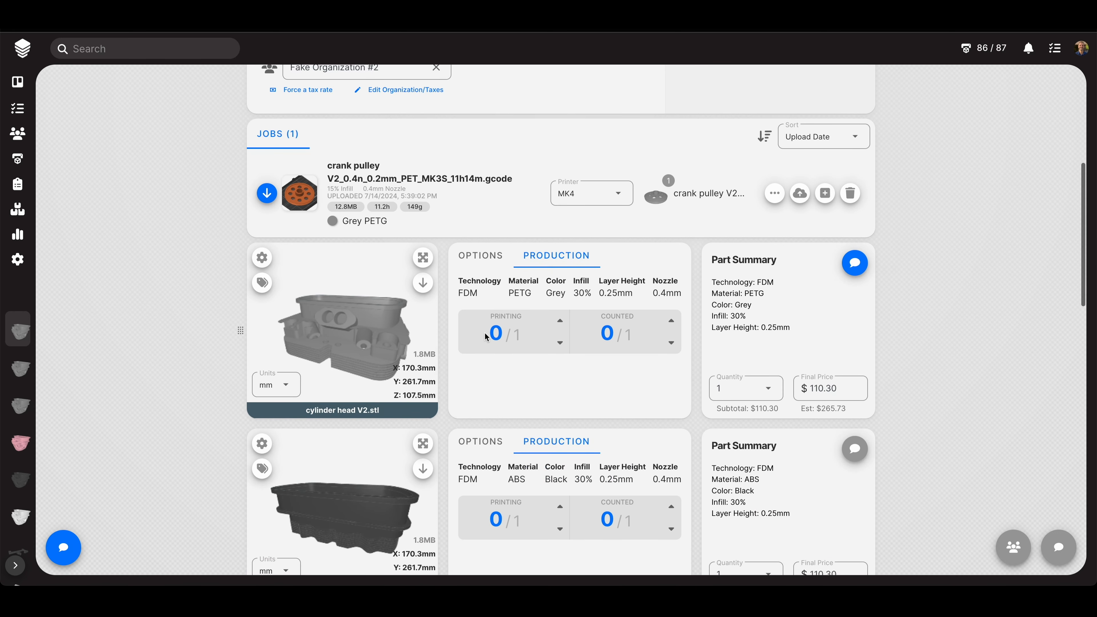
{"action": "scroll", "coordinate": [581, 379], "scroll_direction": "down", "scroll_amount": 1}
{"action": "scroll", "coordinate": [579, 380], "scroll_direction": "down", "scroll_amount": 1}
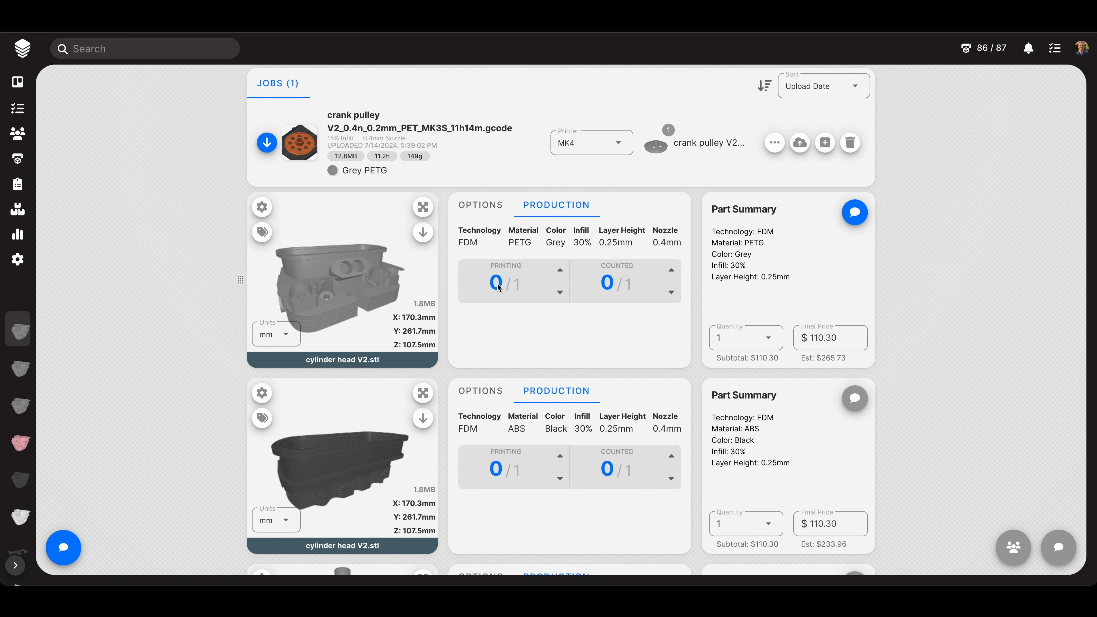
{"action": "scroll", "coordinate": [618, 362], "scroll_direction": "down", "scroll_amount": 1}
{"action": "scroll", "coordinate": [820, 292], "scroll_direction": "up", "scroll_amount": 1}
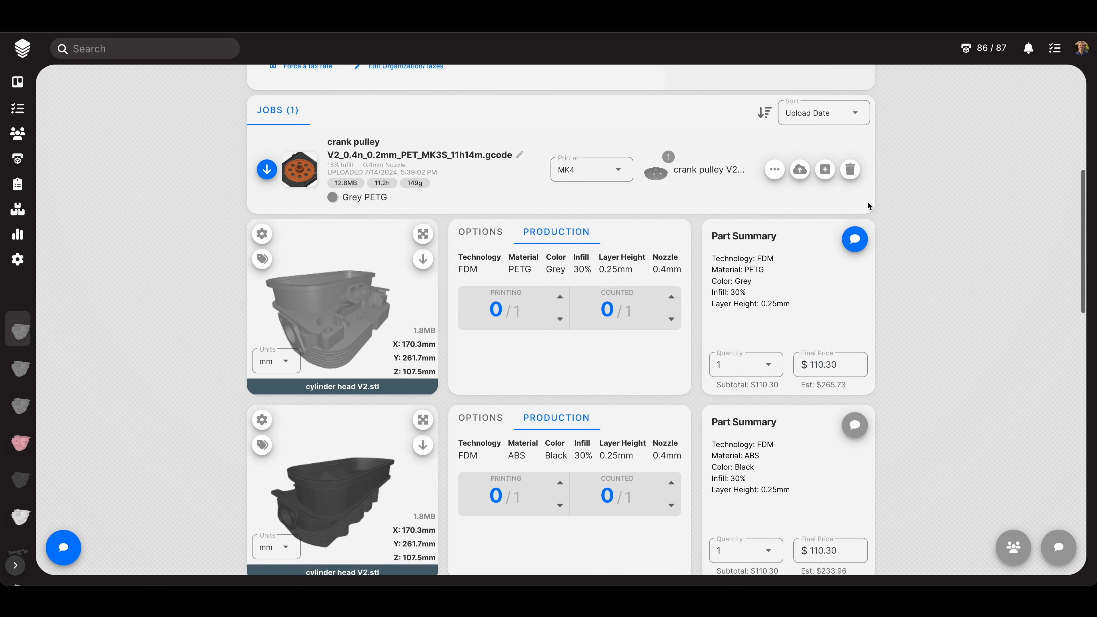
{"action": "left_click", "coordinate": [825, 169]}
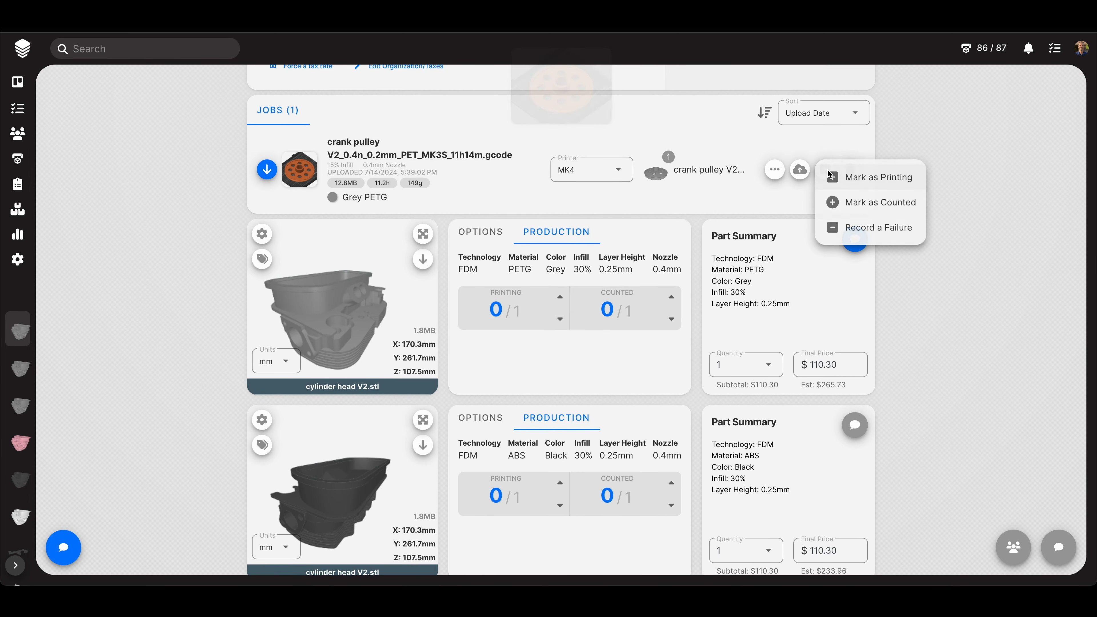
{"action": "left_click", "coordinate": [860, 177]}
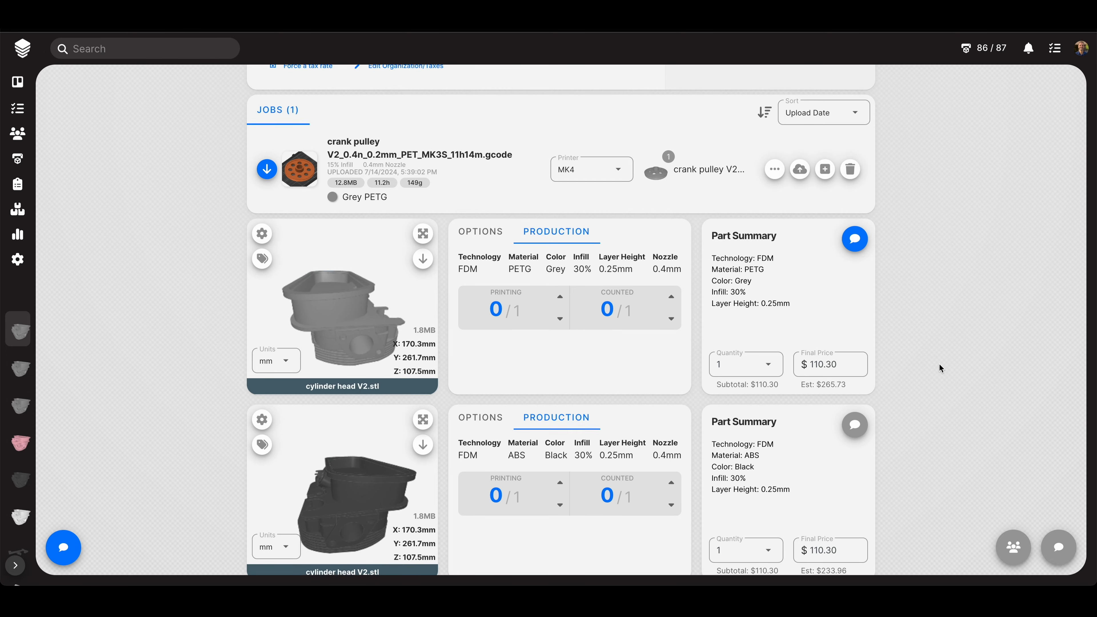
{"action": "scroll", "coordinate": [938, 367], "scroll_direction": "down", "scroll_amount": 10}
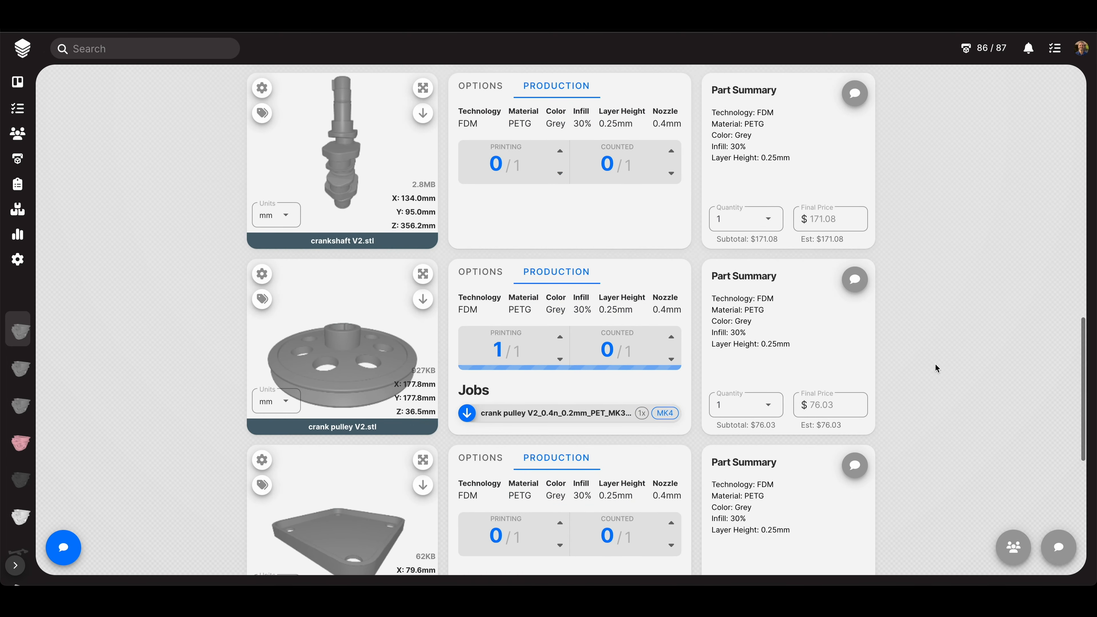
{"action": "left_click", "coordinate": [560, 359]}
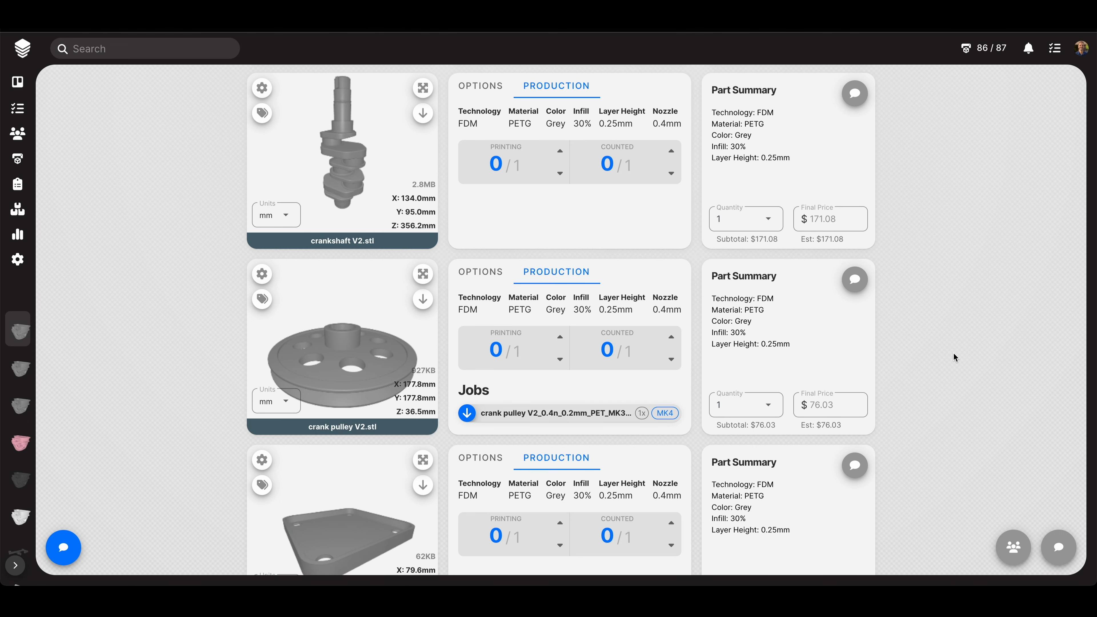
{"action": "scroll", "coordinate": [953, 353], "scroll_direction": "down", "scroll_amount": 3}
{"action": "scroll", "coordinate": [953, 353], "scroll_direction": "down", "scroll_amount": 8}
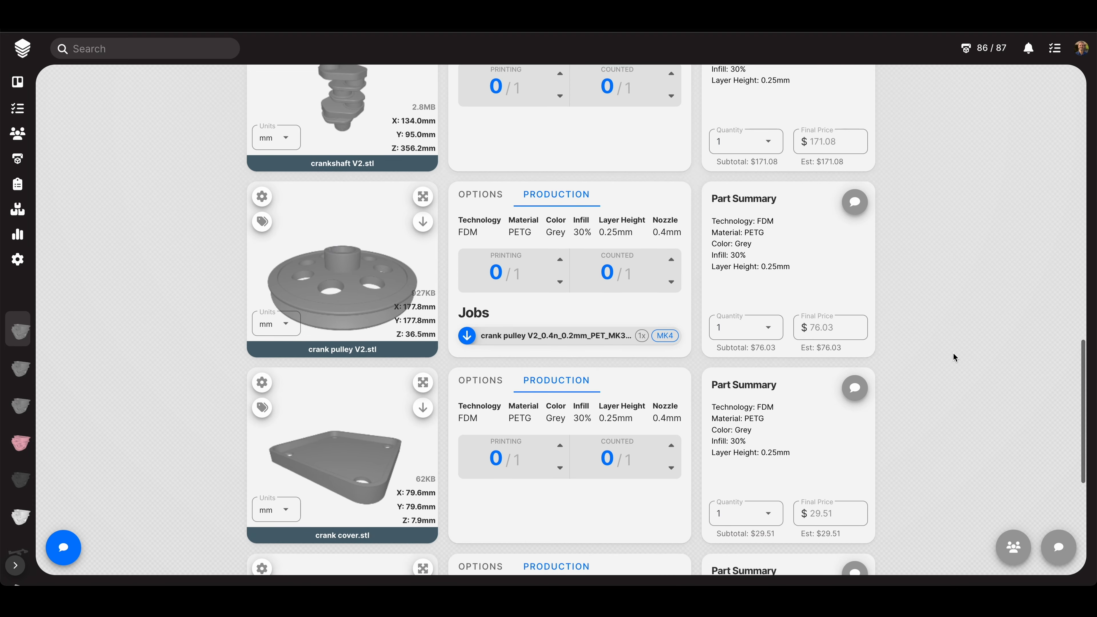
{"action": "scroll", "coordinate": [953, 353], "scroll_direction": "down", "scroll_amount": 6}
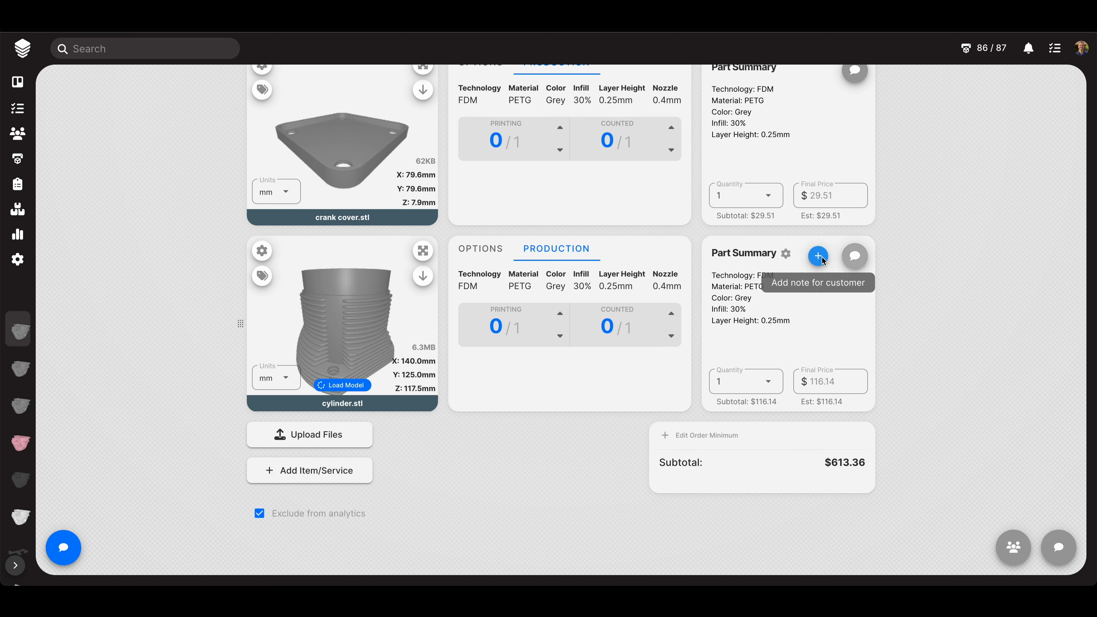
{"action": "left_click", "coordinate": [818, 256]}
{"action": "left_click", "coordinate": [853, 290]}
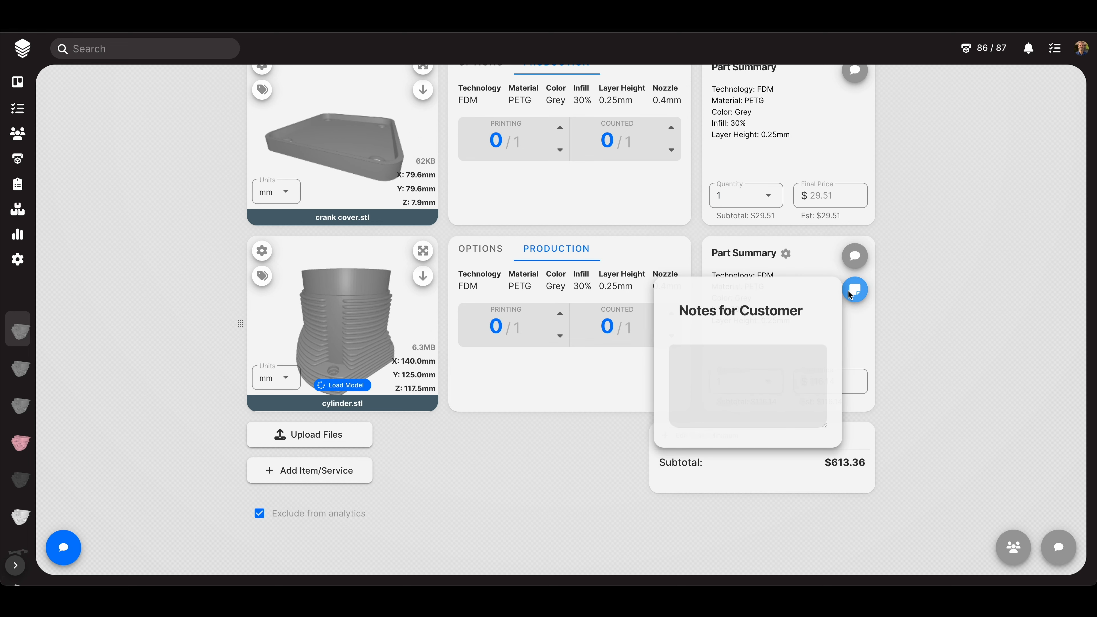
{"action": "left_click", "coordinate": [945, 357]}
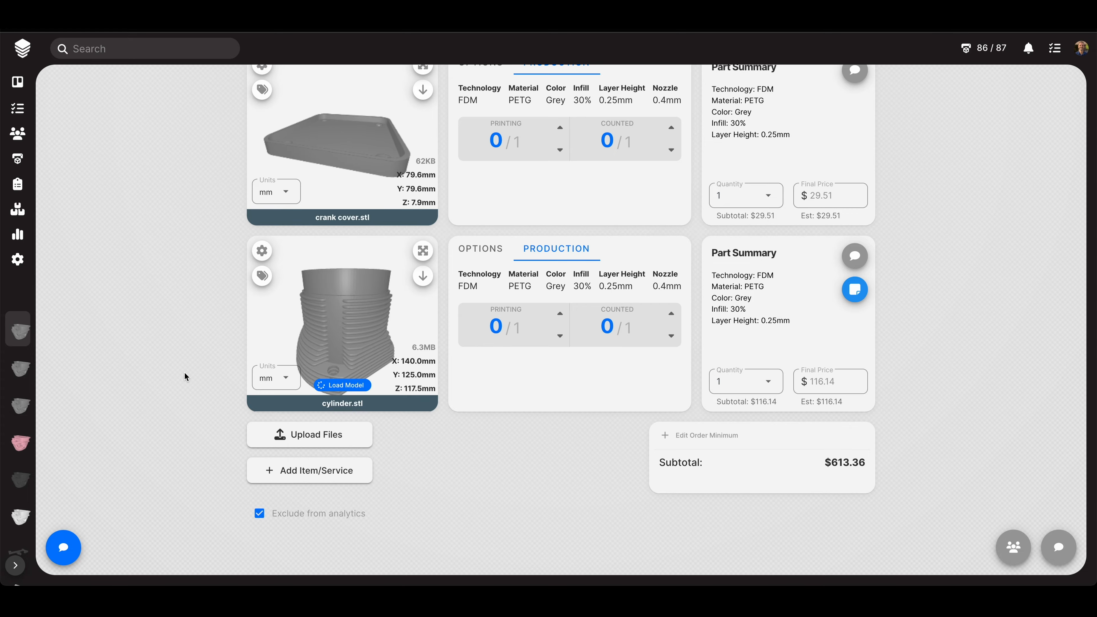
{"action": "scroll", "coordinate": [185, 376], "scroll_direction": "up", "scroll_amount": 20}
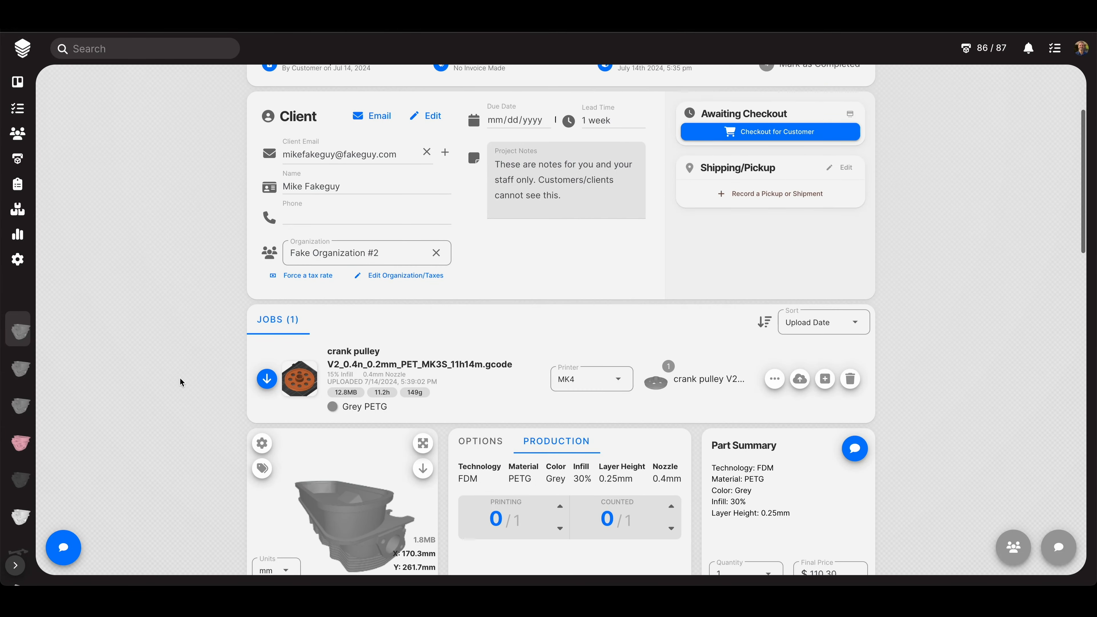
{"action": "scroll", "coordinate": [179, 381], "scroll_direction": "up", "scroll_amount": 3}
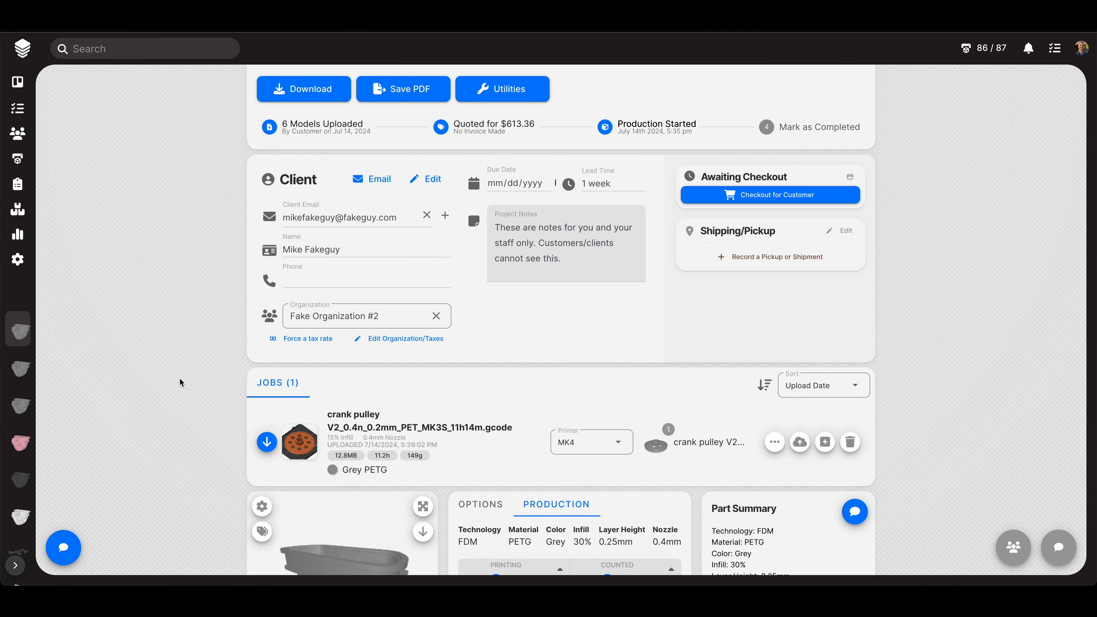
{"action": "scroll", "coordinate": [179, 378], "scroll_direction": "up", "scroll_amount": 2}
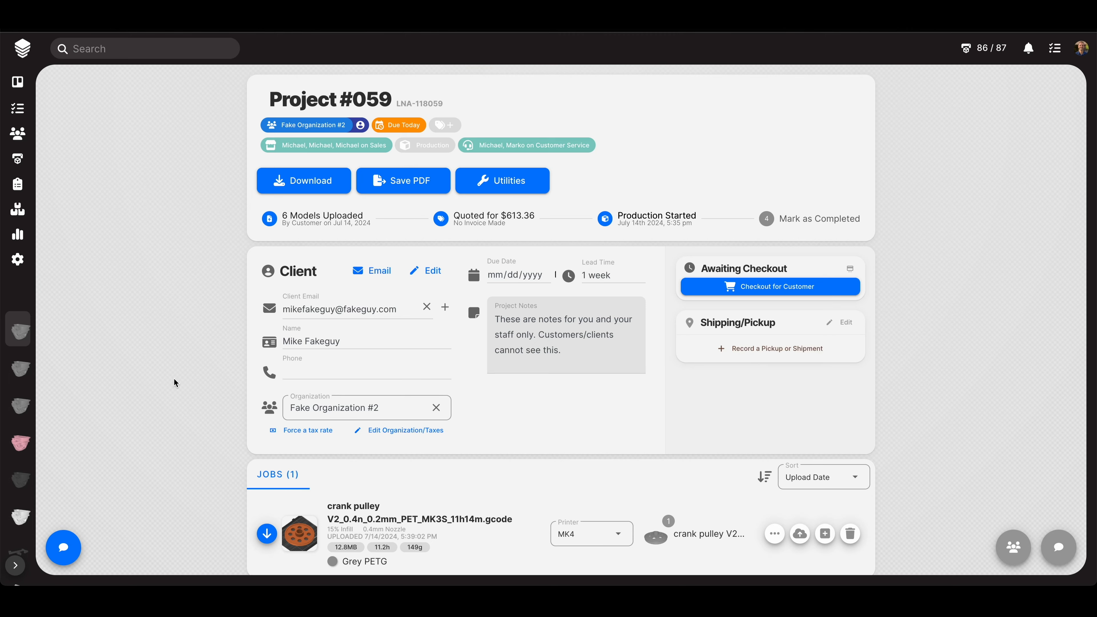
{"action": "left_click", "coordinate": [449, 126]}
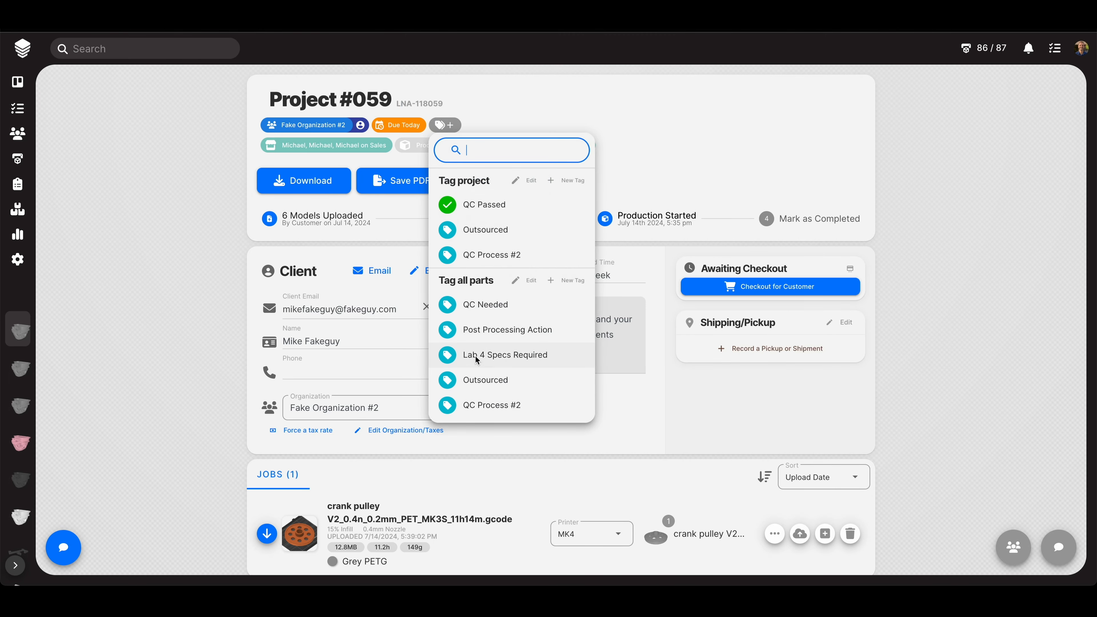
{"action": "left_click", "coordinate": [182, 326]}
{"action": "scroll", "coordinate": [181, 328], "scroll_direction": "down", "scroll_amount": 7}
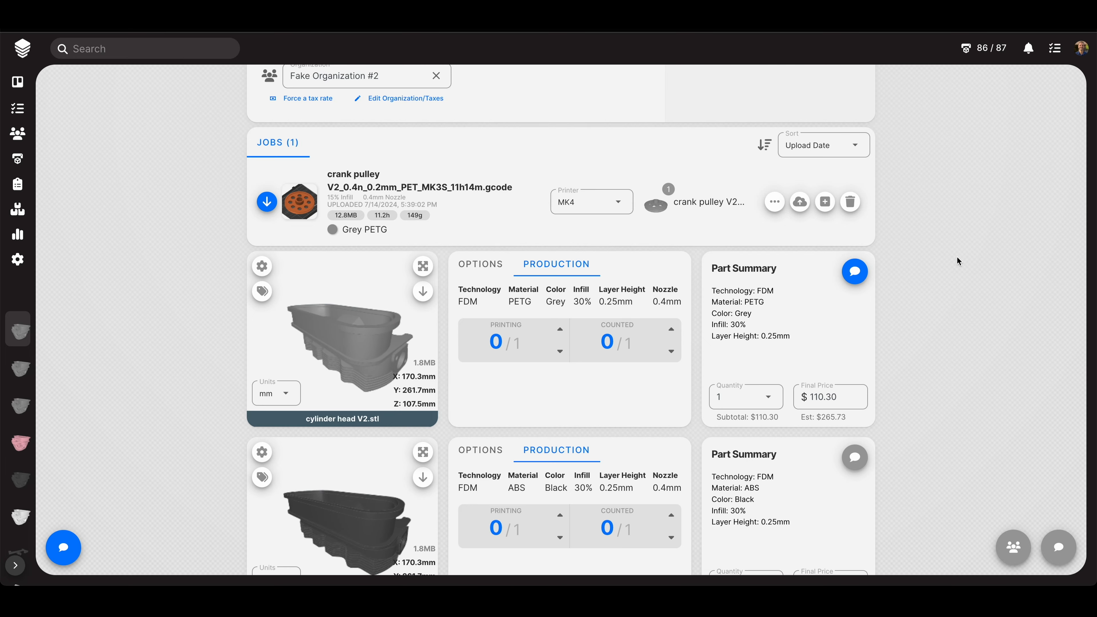
{"action": "scroll", "coordinate": [946, 340], "scroll_direction": "down", "scroll_amount": 1}
{"action": "scroll", "coordinate": [945, 340], "scroll_direction": "down", "scroll_amount": 20}
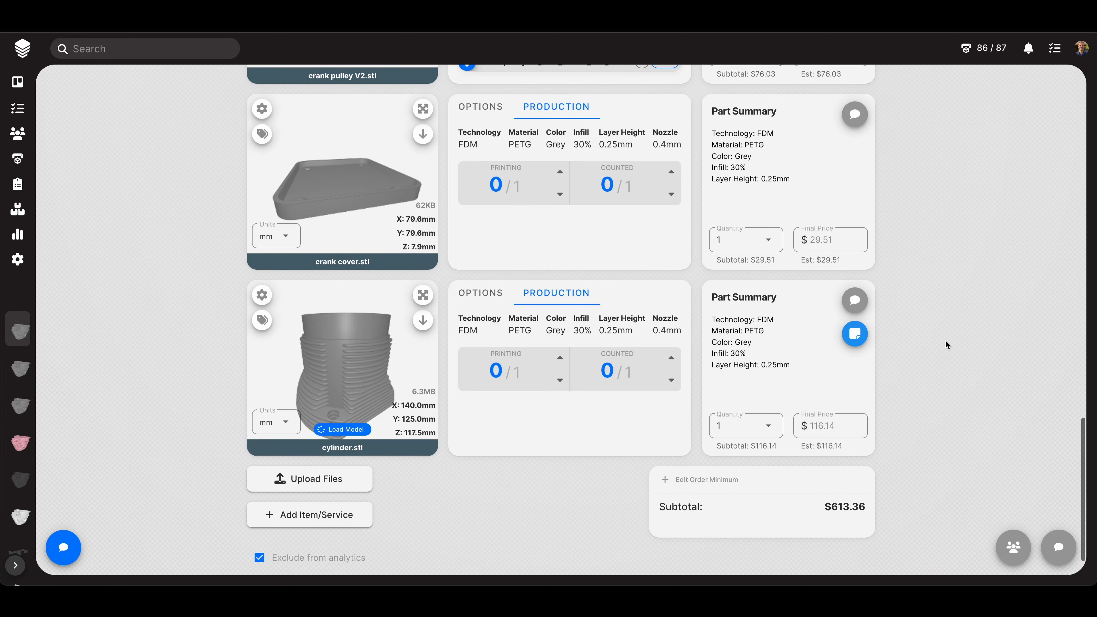
{"action": "scroll", "coordinate": [945, 339], "scroll_direction": "up", "scroll_amount": 20}
{"action": "scroll", "coordinate": [945, 340], "scroll_direction": "up", "scroll_amount": 2}
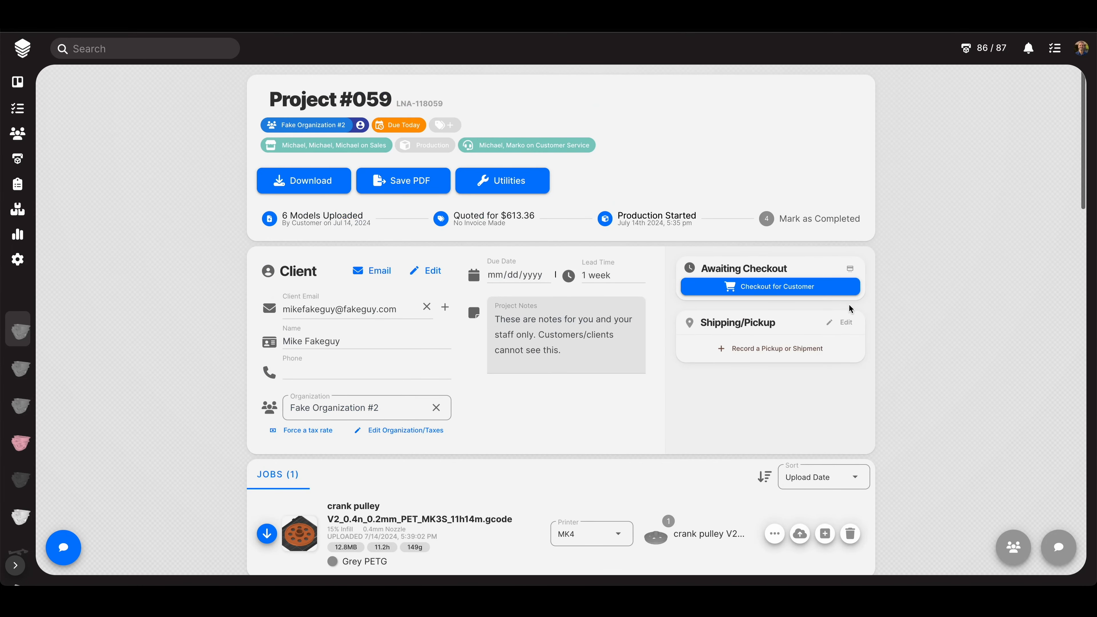
- Generate the quote PDF, review it down to the $613.36 subtotal, close it, and show the Save PDF choices
{"action": "left_click", "coordinate": [404, 184]}
{"action": "left_click", "coordinate": [386, 211]}
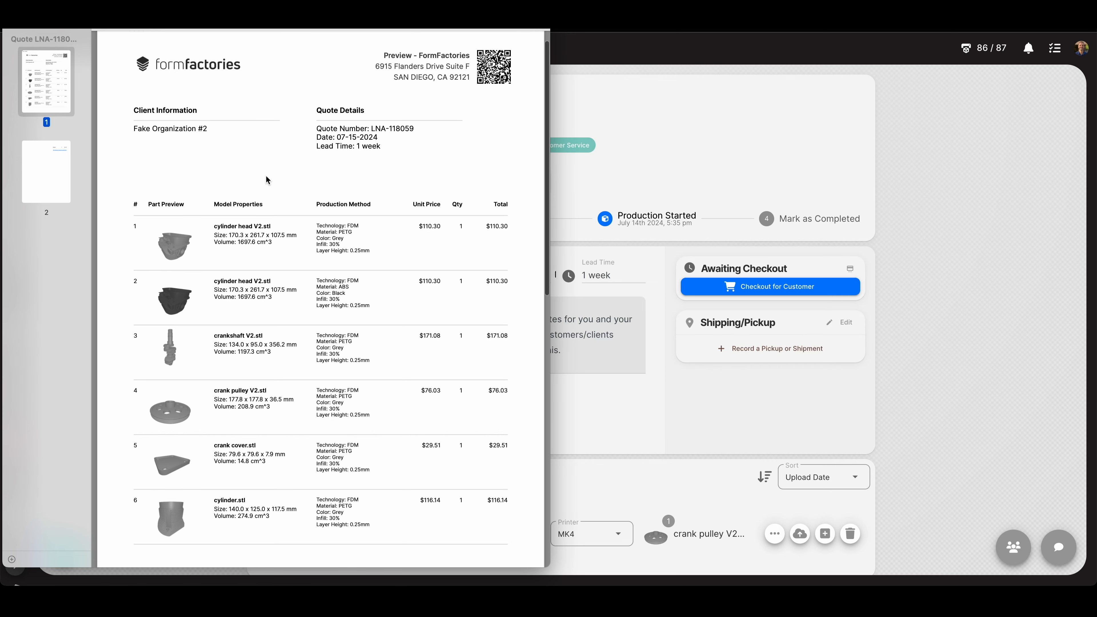
{"action": "scroll", "coordinate": [265, 175], "scroll_direction": "down", "scroll_amount": 5}
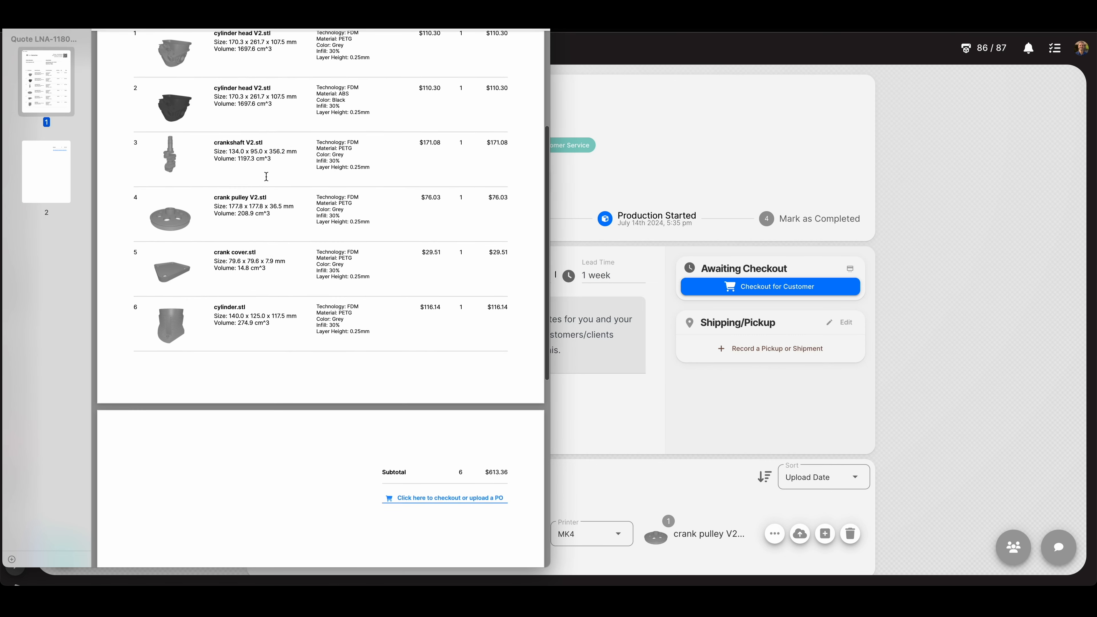
{"action": "scroll", "coordinate": [266, 176], "scroll_direction": "up", "scroll_amount": 5}
{"action": "key", "text": "super+w"}
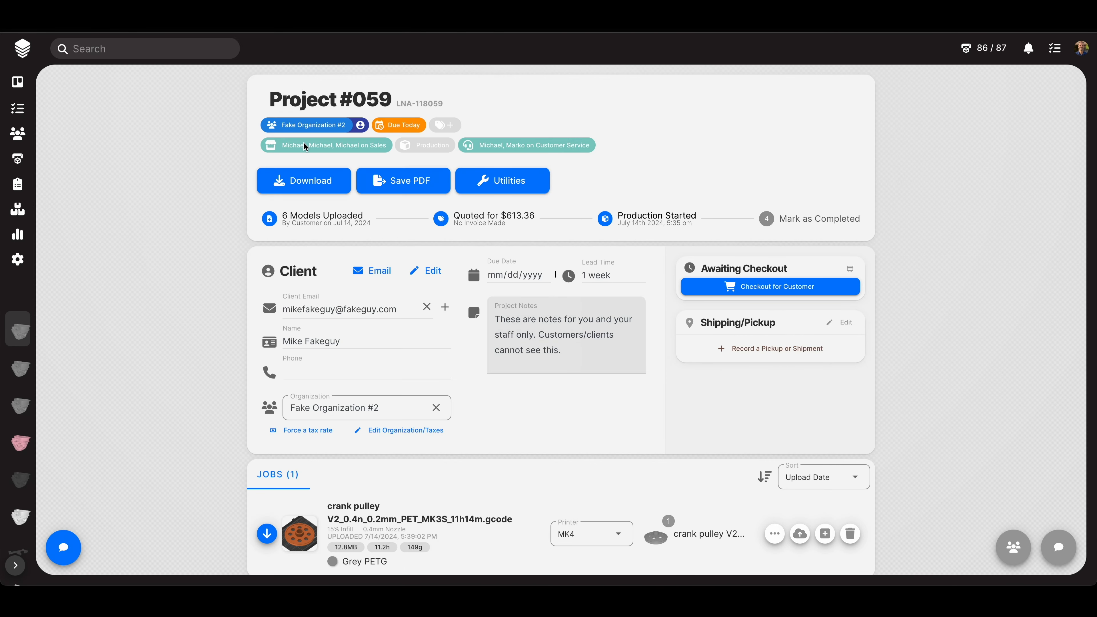
{"action": "left_click", "coordinate": [410, 187]}
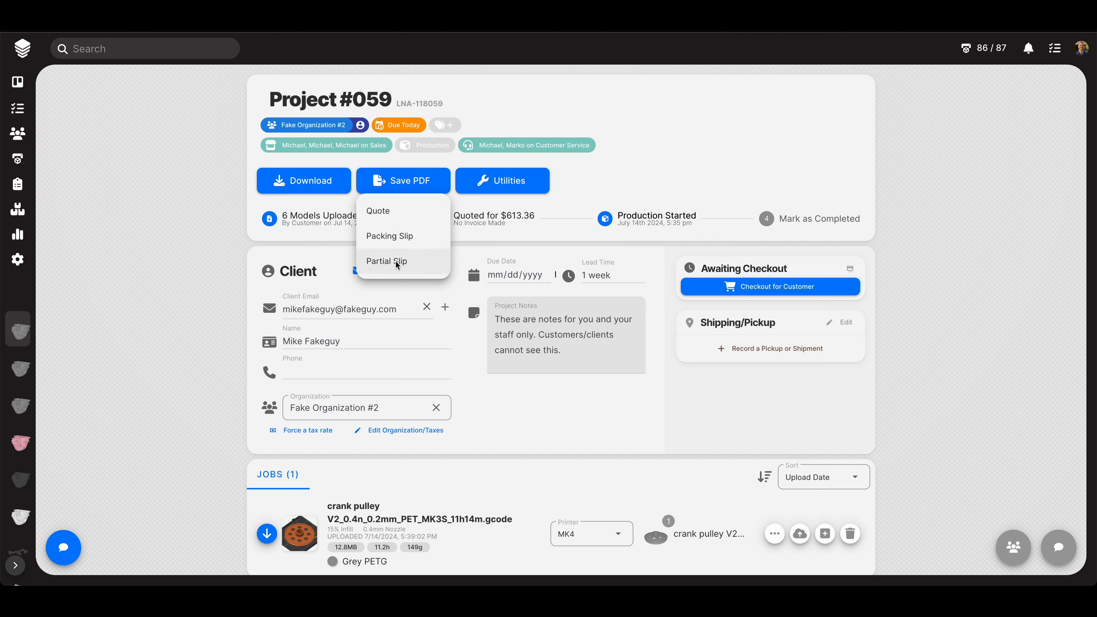
{"action": "left_click", "coordinate": [147, 197]}
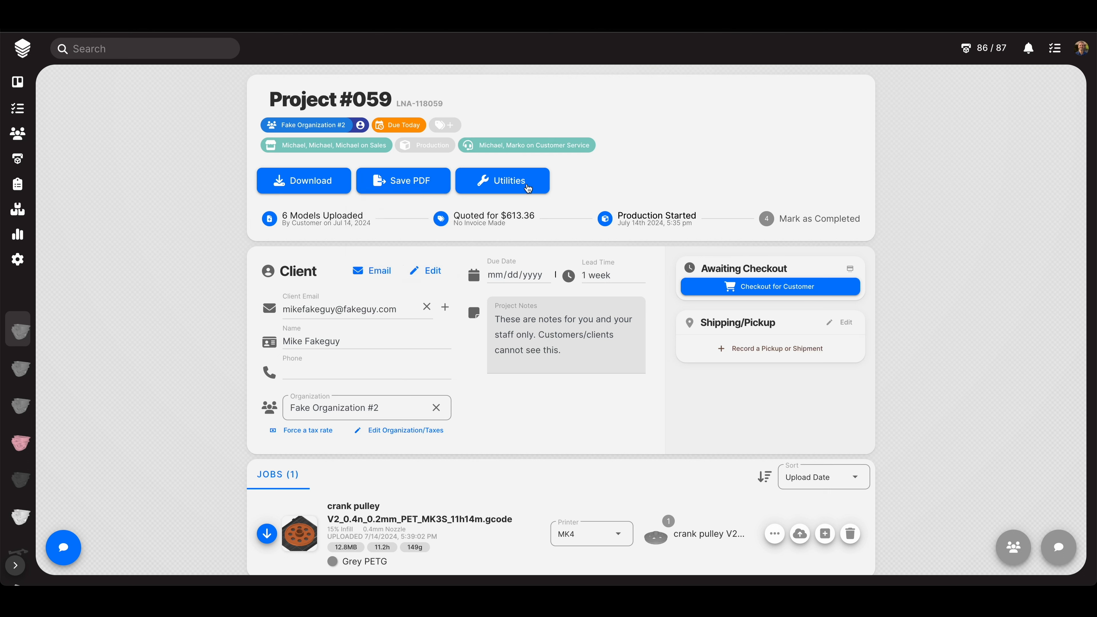
{"action": "left_click", "coordinate": [517, 185]}
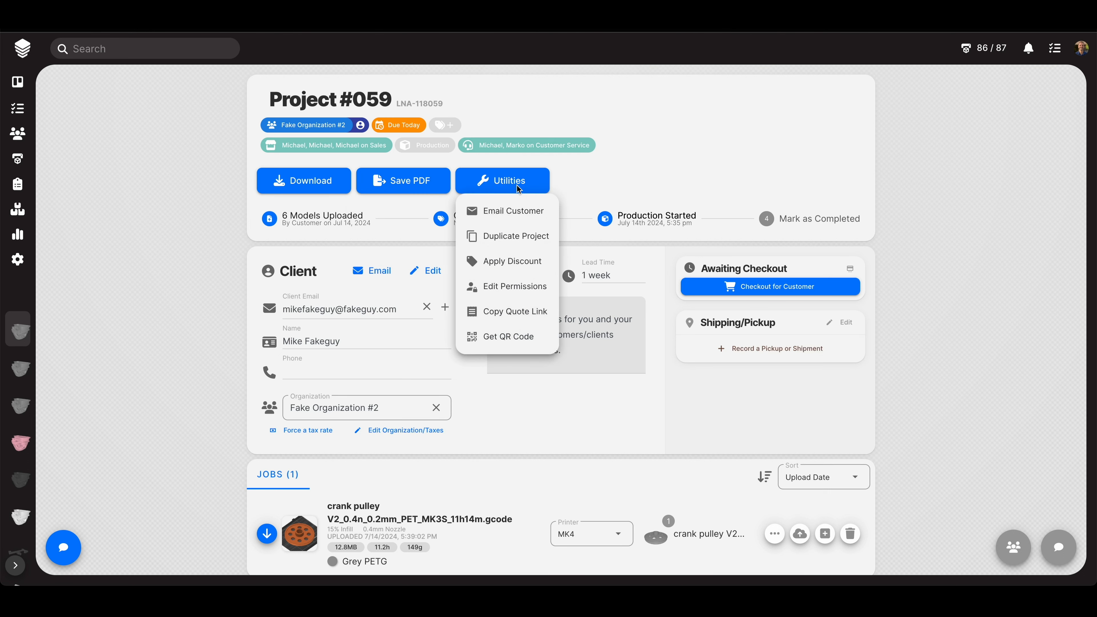
{"action": "left_click", "coordinate": [510, 212]}
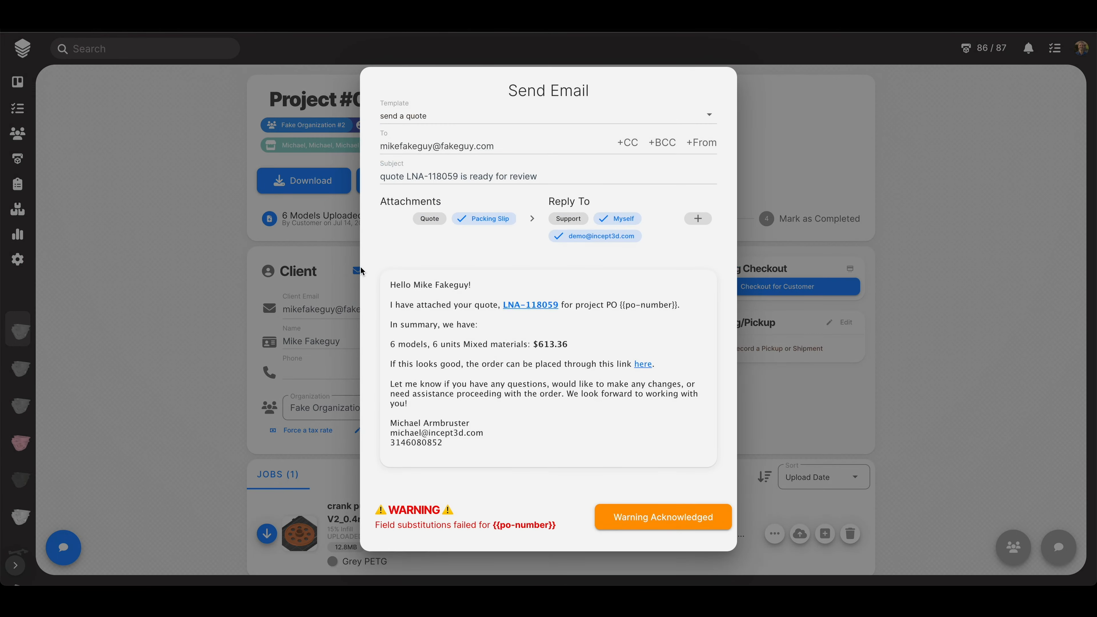
{"action": "left_click", "coordinate": [178, 222]}
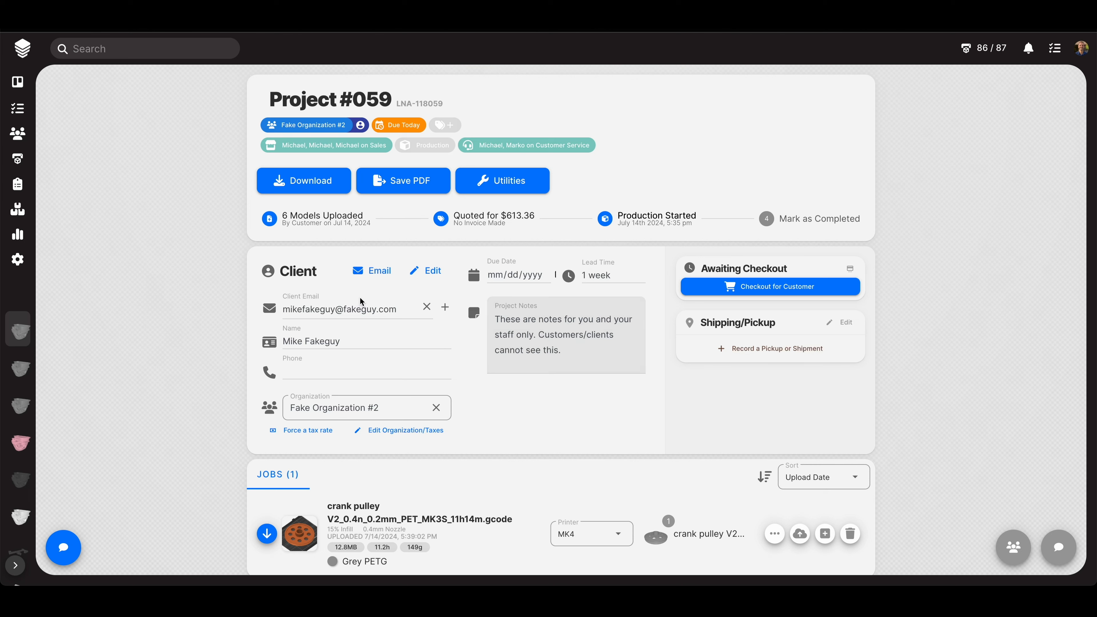
{"action": "left_click", "coordinate": [490, 184]}
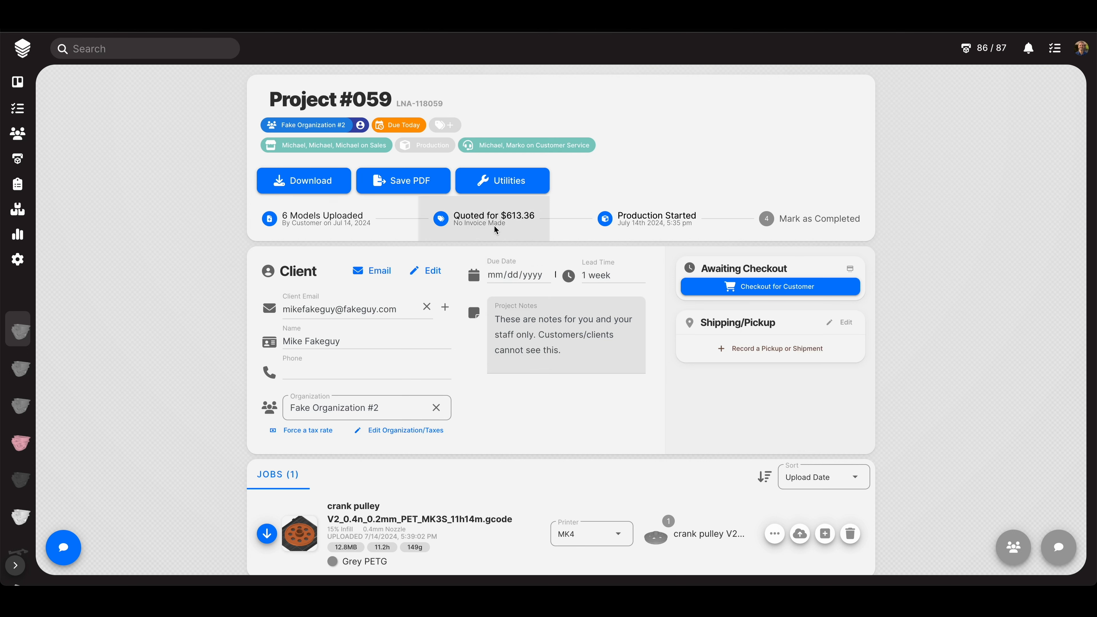
{"action": "mouse_move", "coordinate": [513, 180]}
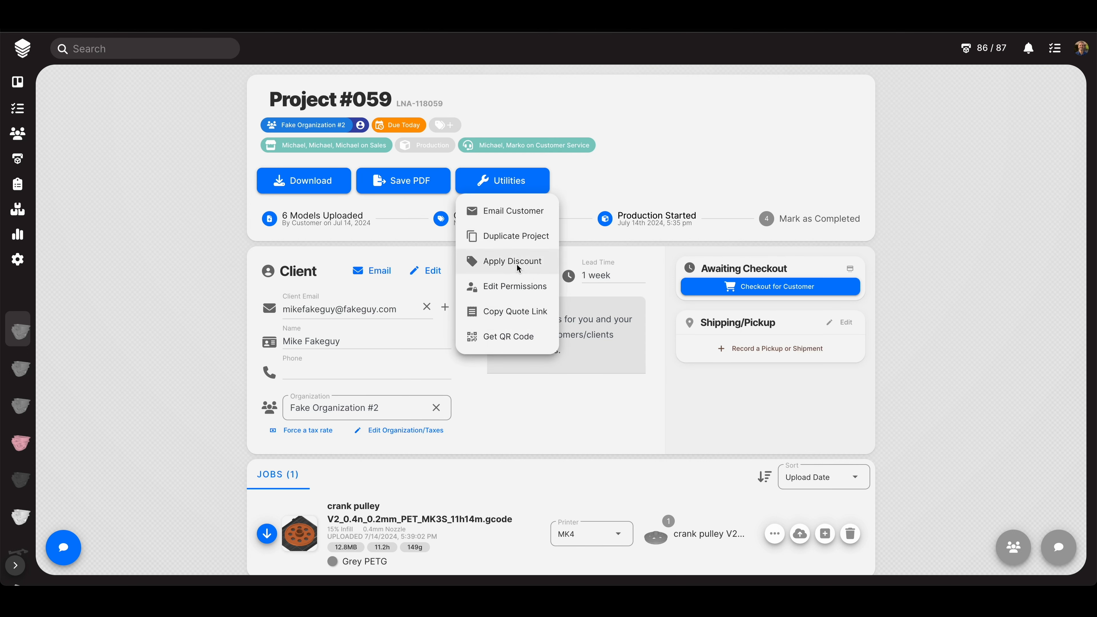
{"action": "scroll", "coordinate": [195, 336], "scroll_direction": "down", "scroll_amount": 15}
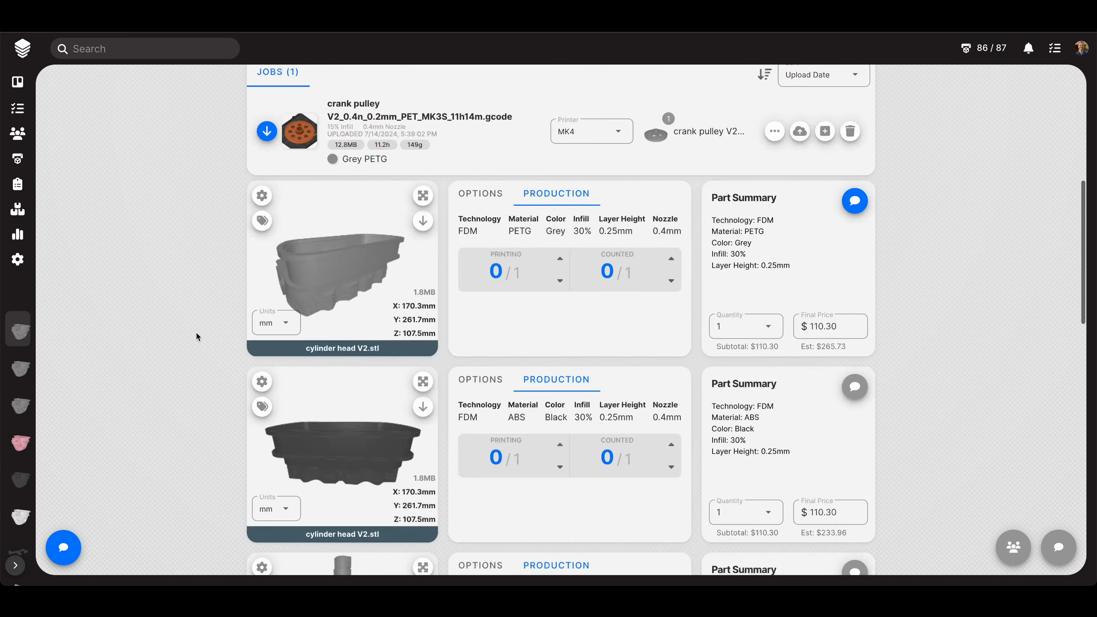
{"action": "scroll", "coordinate": [196, 334], "scroll_direction": "down", "scroll_amount": 5}
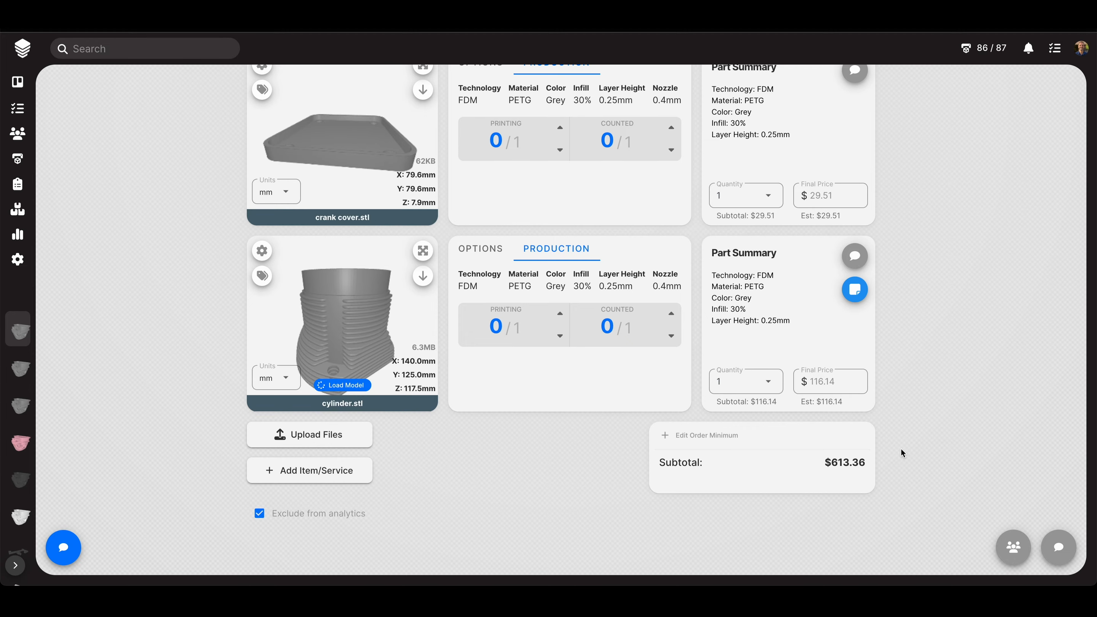
{"action": "scroll", "coordinate": [915, 384], "scroll_direction": "up", "scroll_amount": 15}
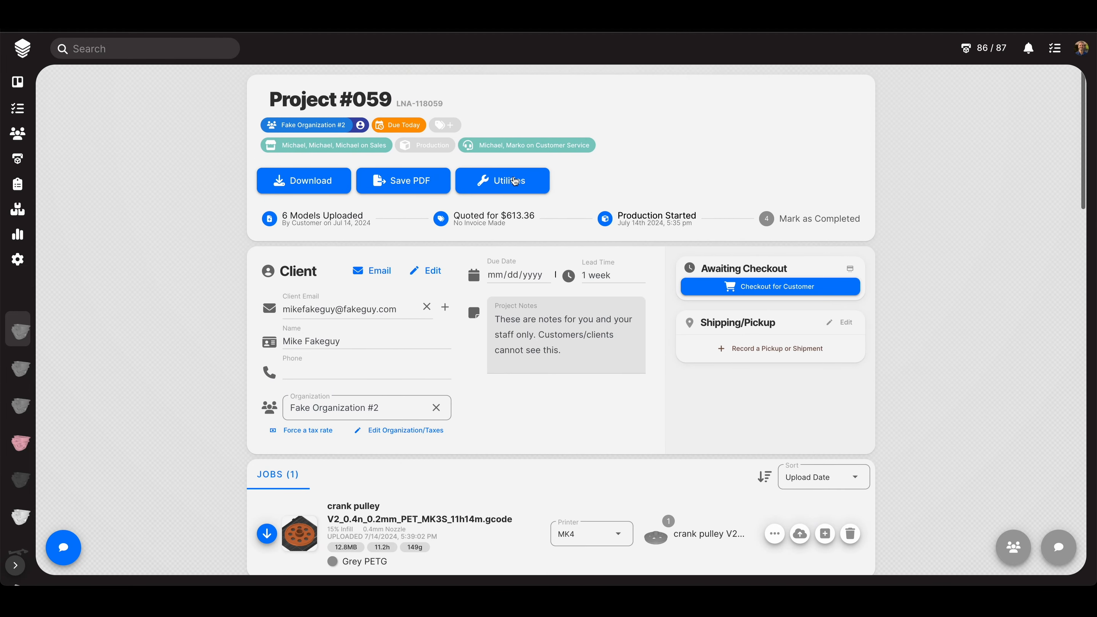
- Apply a discount with a $400 resulting total, adjusting each line item's price, so Project #059 quotes $399.99
{"action": "left_click", "coordinate": [514, 181]}
{"action": "left_click", "coordinate": [503, 260]}
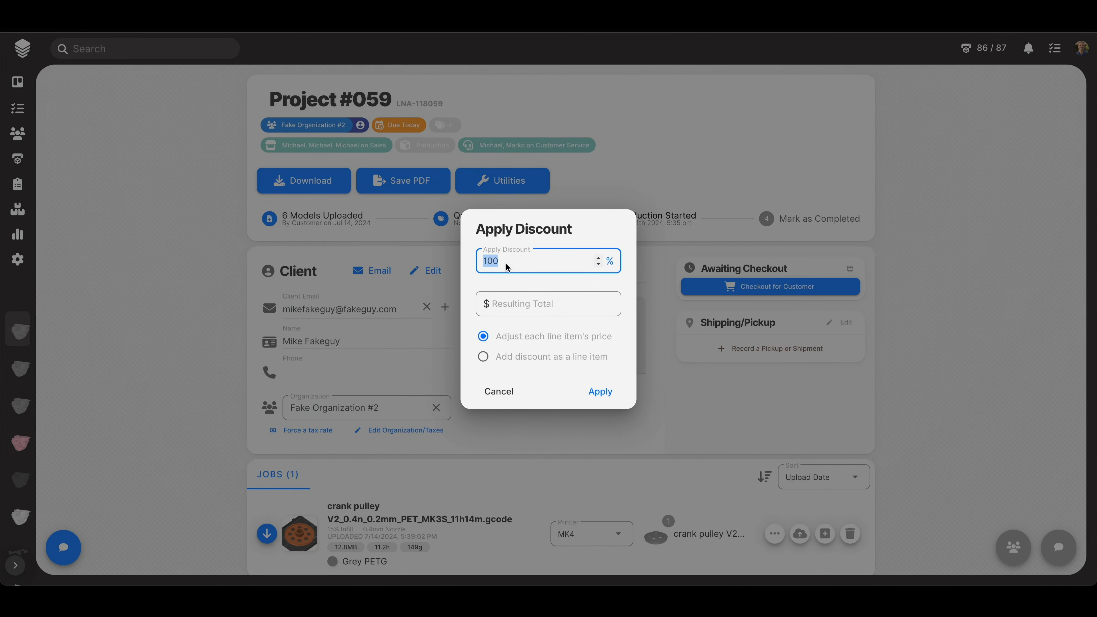
{"action": "type", "text": "10"}
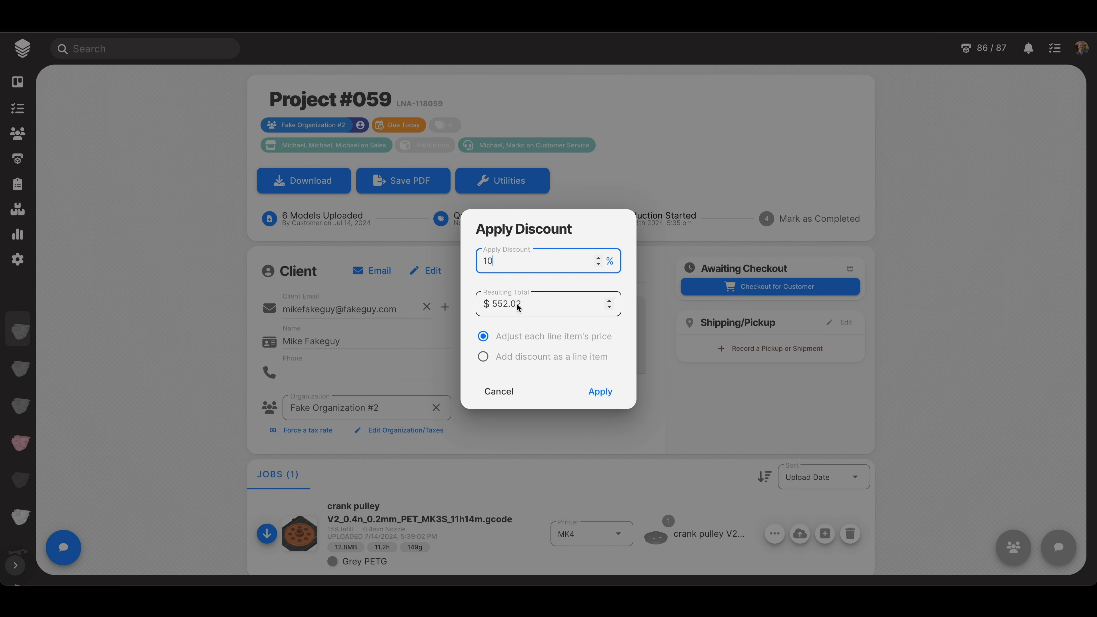
{"action": "left_click", "coordinate": [530, 305]}
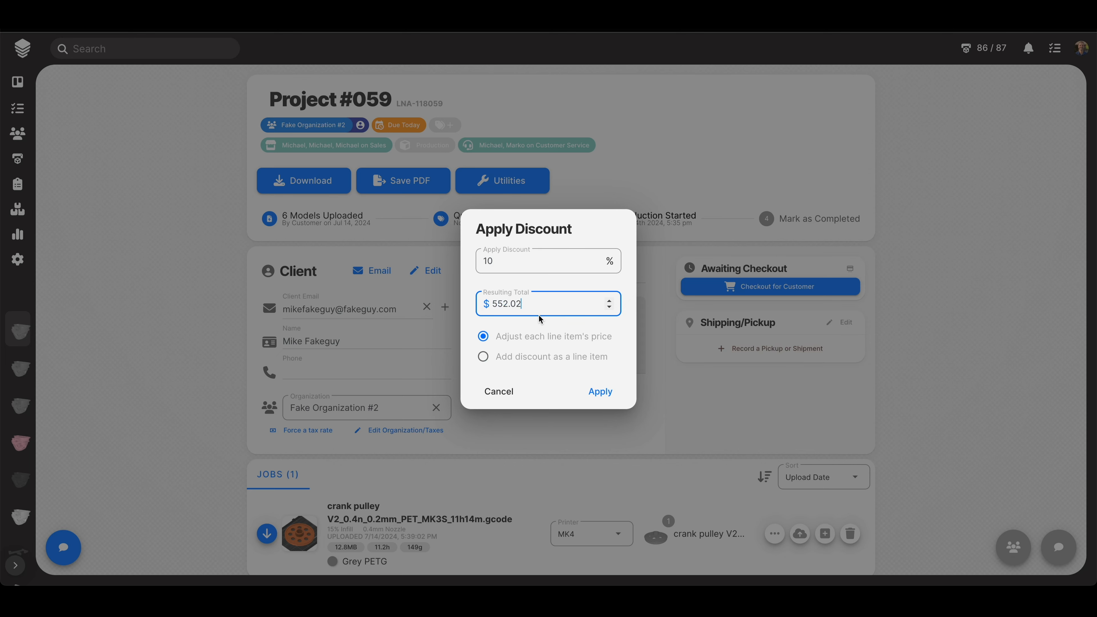
{"action": "key", "text": "super+a"}
{"action": "type", "text": "400"}
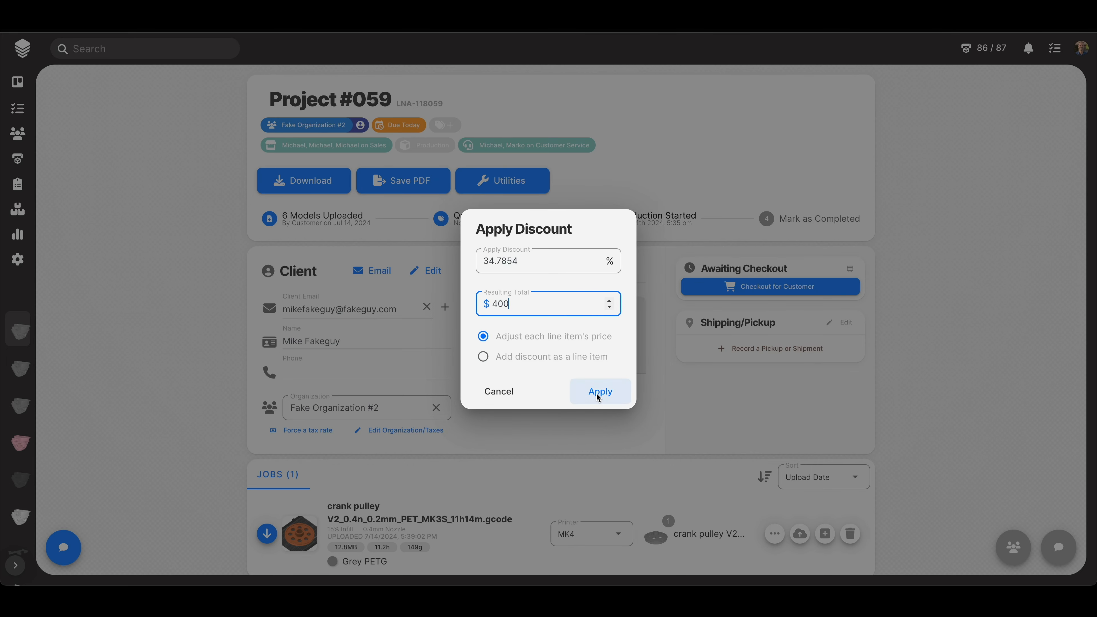
{"action": "left_click", "coordinate": [926, 424]}
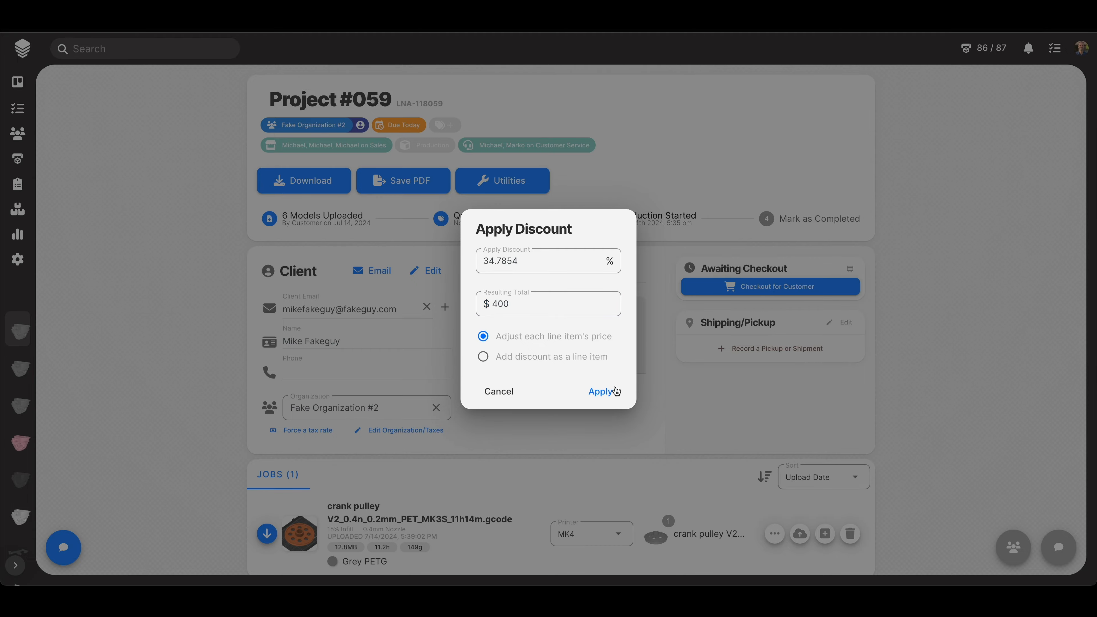
{"action": "left_click", "coordinate": [600, 391]}
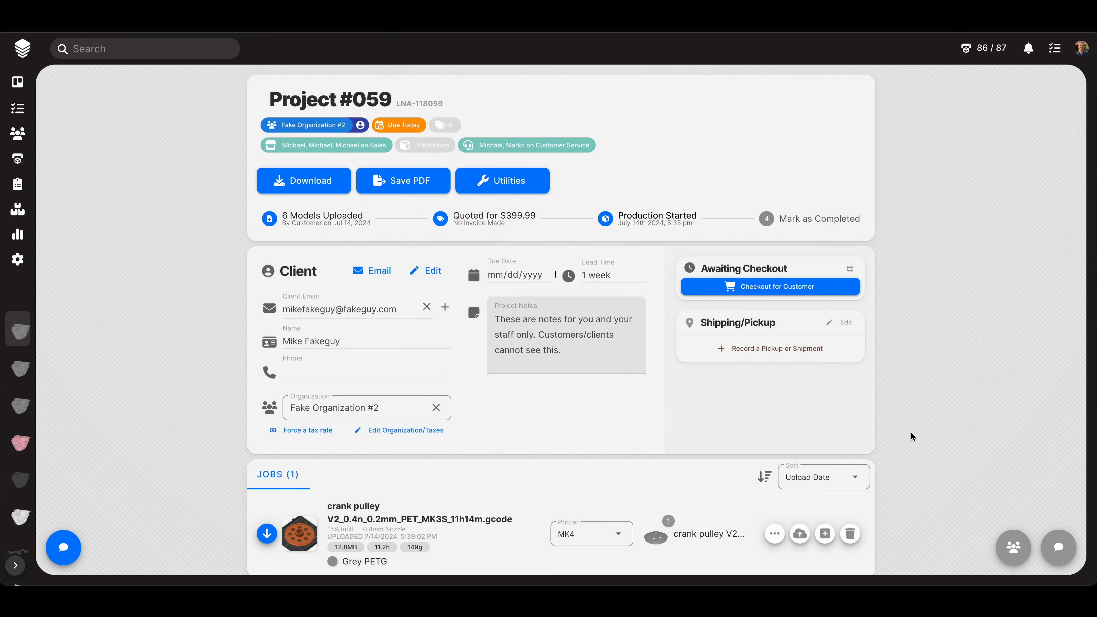
{"action": "scroll", "coordinate": [911, 432], "scroll_direction": "down", "scroll_amount": 3}
{"action": "scroll", "coordinate": [911, 433], "scroll_direction": "down", "scroll_amount": 5}
{"action": "mouse_move", "coordinate": [827, 389]}
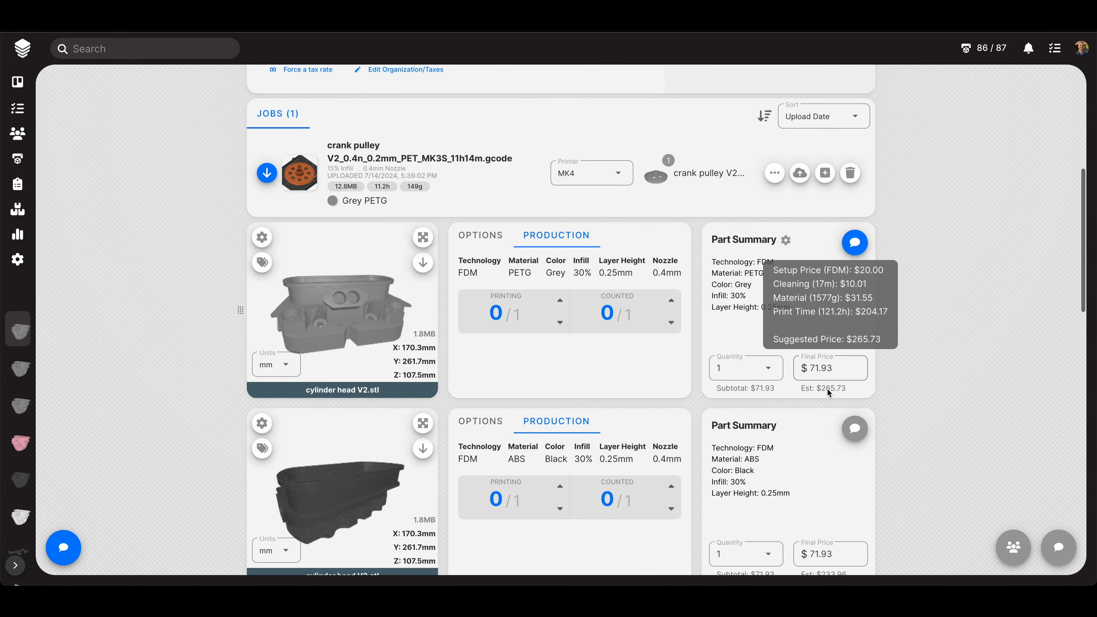
{"action": "scroll", "coordinate": [916, 435], "scroll_direction": "down", "scroll_amount": 15}
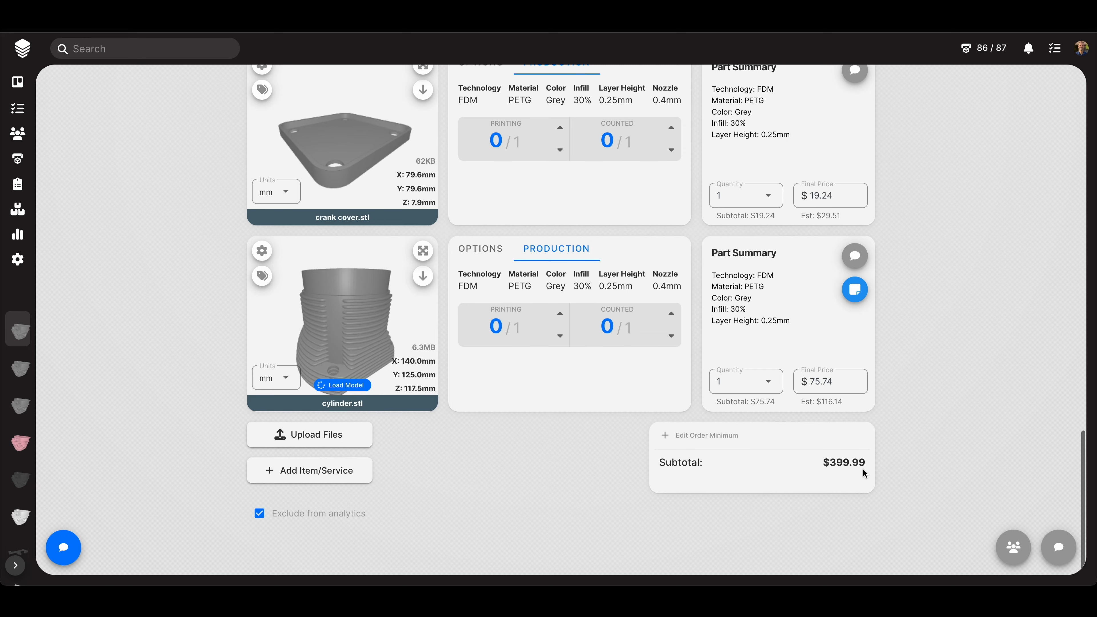
{"action": "left_click_drag", "start_coordinate": [862, 468], "coordinate": [823, 466]}
{"action": "left_click", "coordinate": [944, 440]}
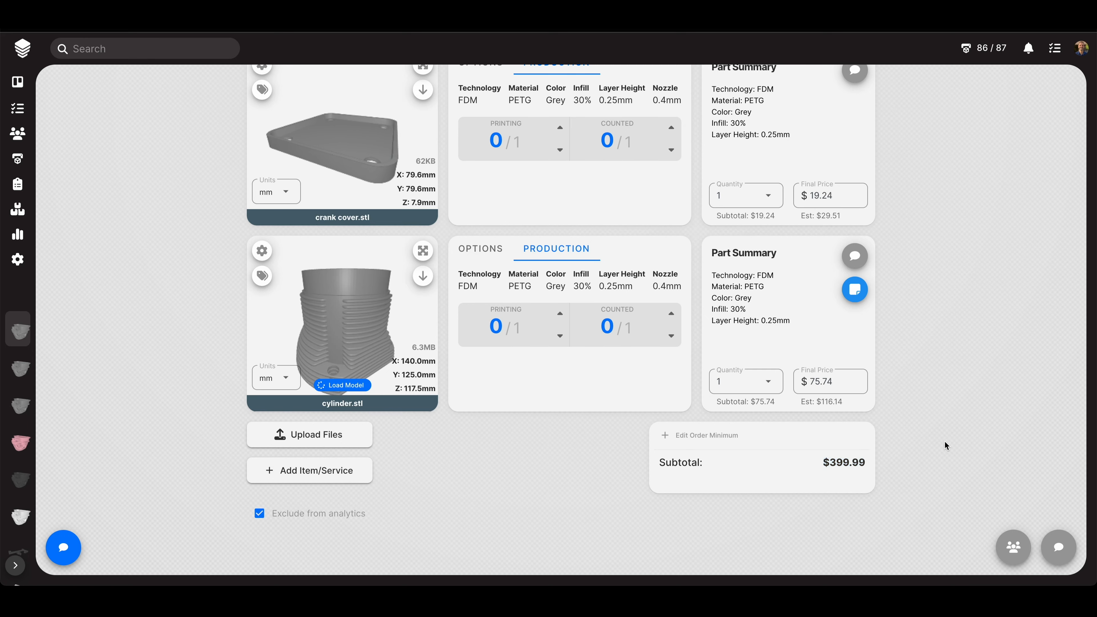
{"action": "scroll", "coordinate": [944, 440], "scroll_direction": "up", "scroll_amount": 20}
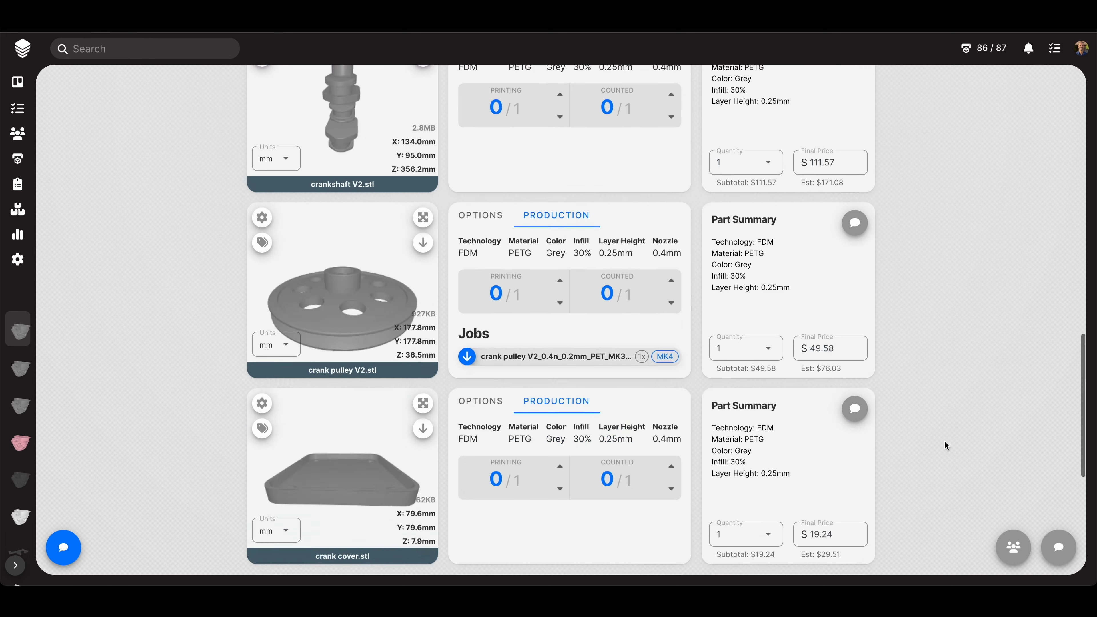
{"action": "left_click", "coordinate": [528, 184]}
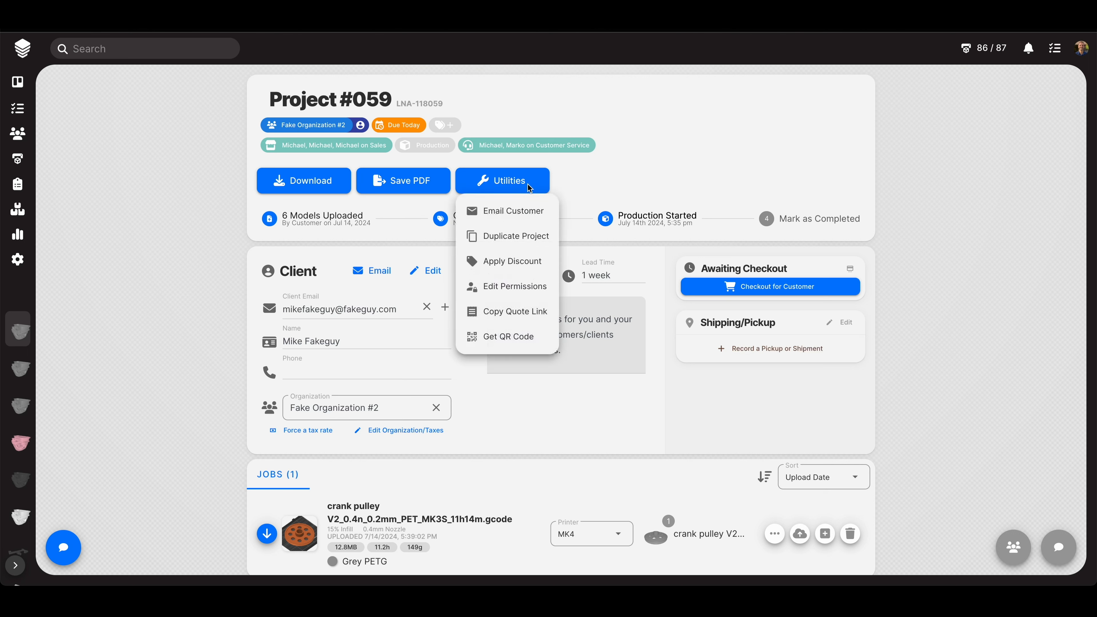
{"action": "left_click", "coordinate": [528, 185]}
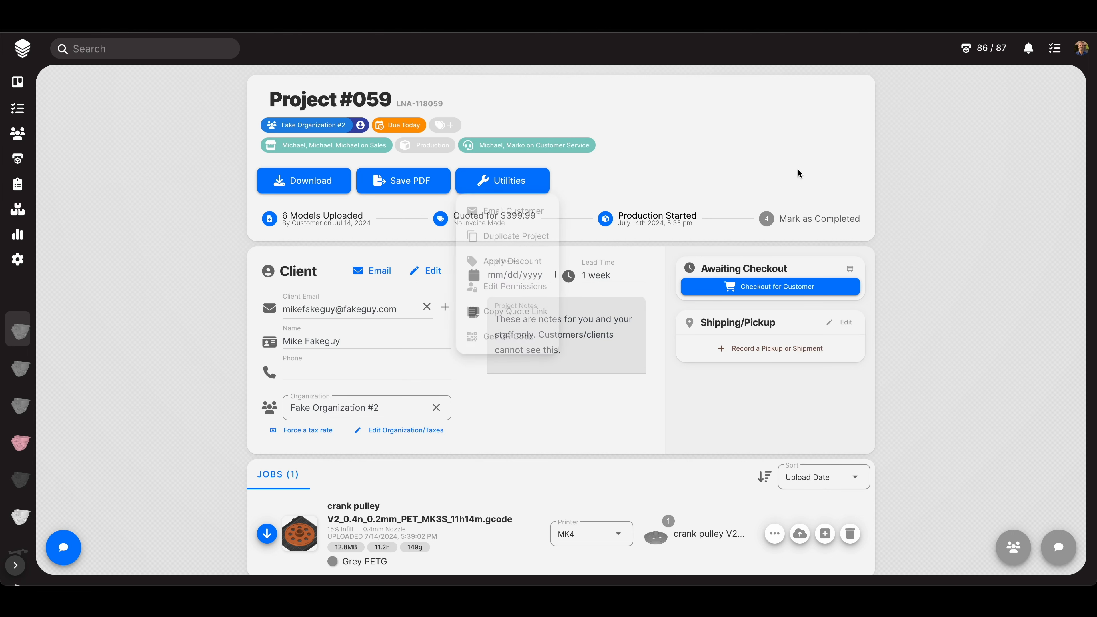